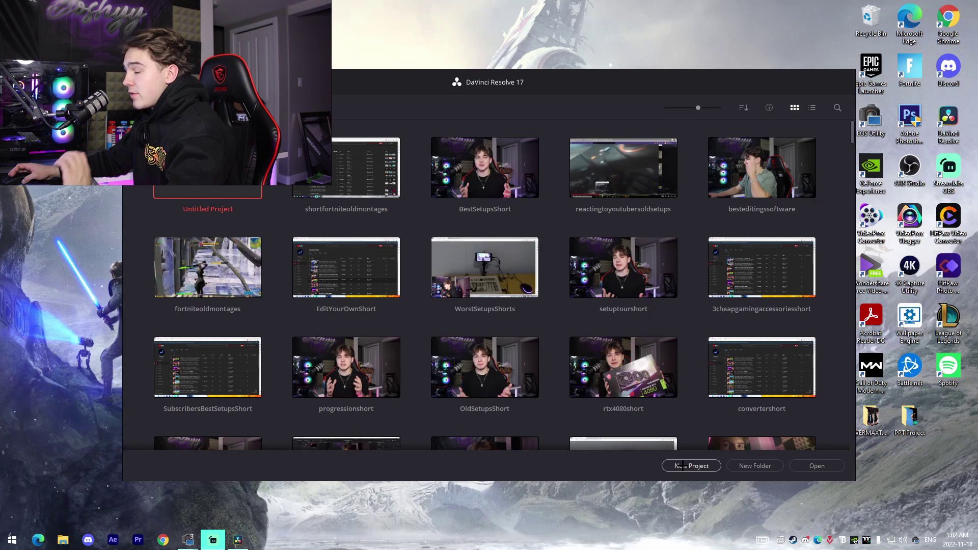
Create a new project named MontageTutorialNov.
{"action": "left_click", "coordinate": [683, 465]}
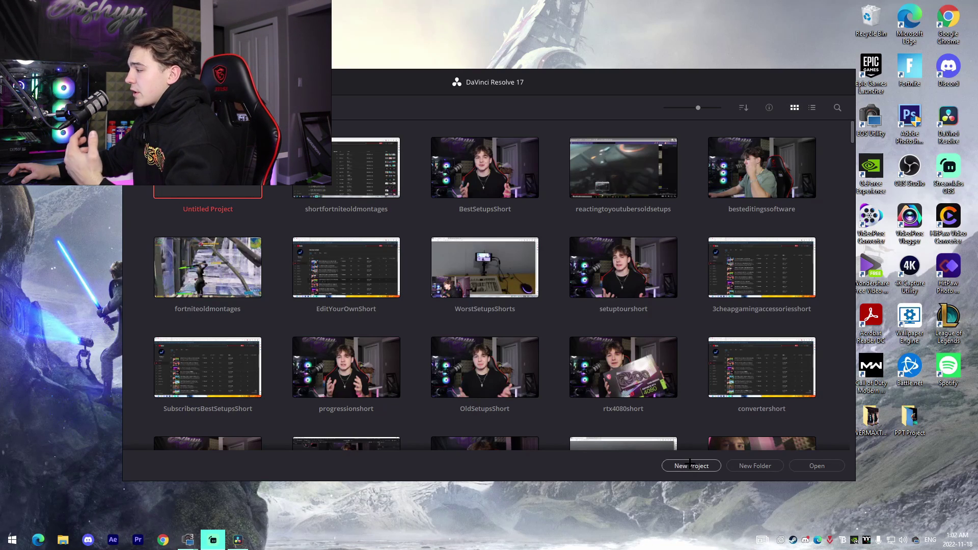
{"action": "left_click", "coordinate": [689, 465]}
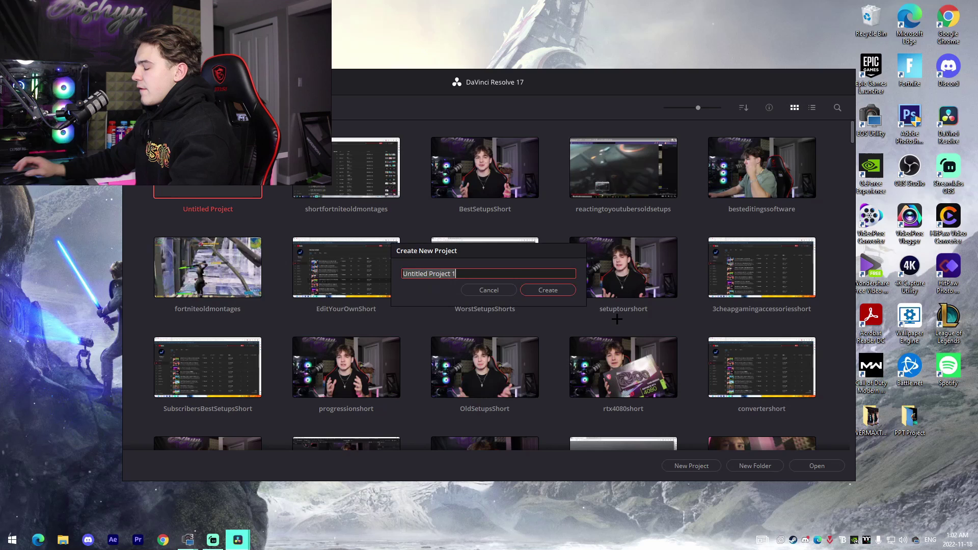
{"action": "type", "text": "Montage"}
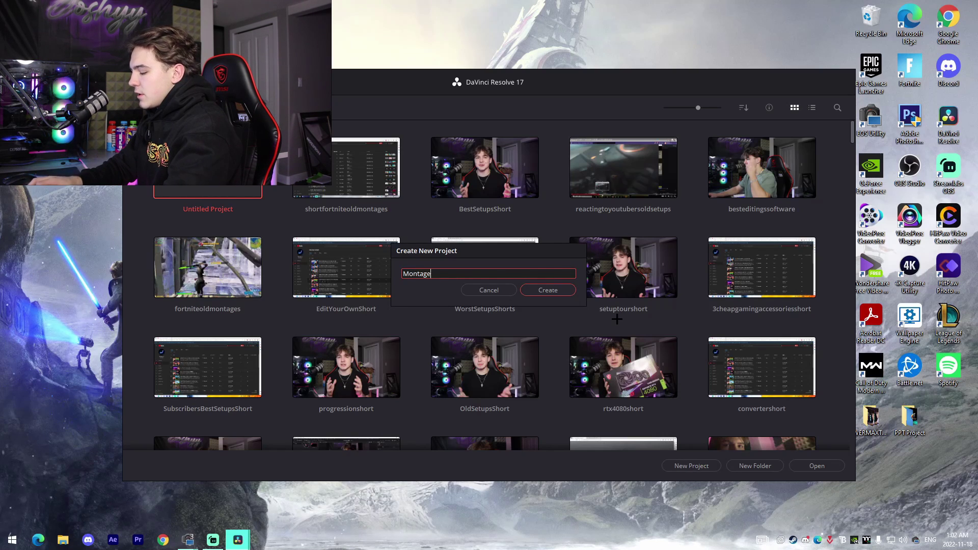
{"action": "type", "text": "TutorialNo"}
{"action": "key", "text": "Return"}
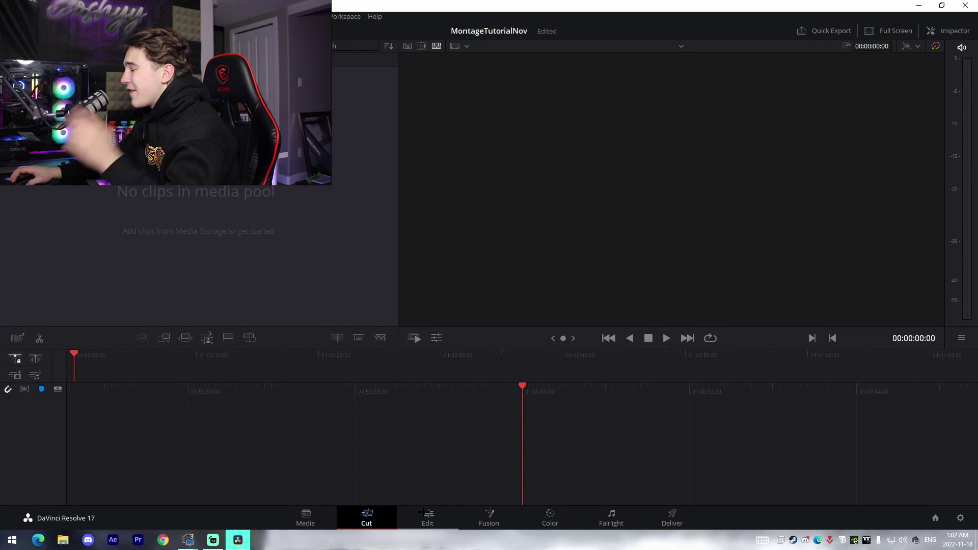
Switch to the Edit page and save the project settings with a timeline frame rate of 60 frames per second.
{"action": "left_click", "coordinate": [430, 515]}
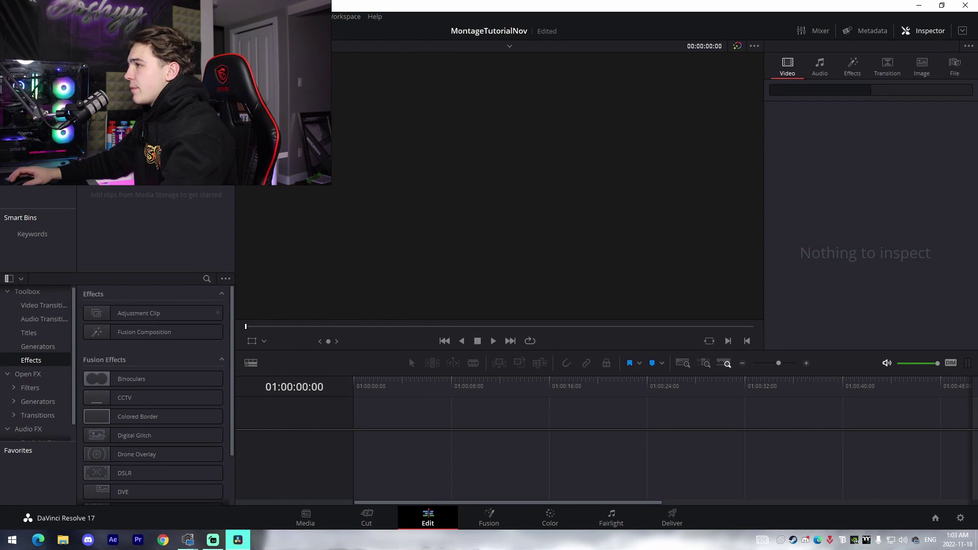
{"action": "left_click", "coordinate": [62, 16]}
{"action": "left_click", "coordinate": [97, 213]}
{"action": "left_click", "coordinate": [474, 185]}
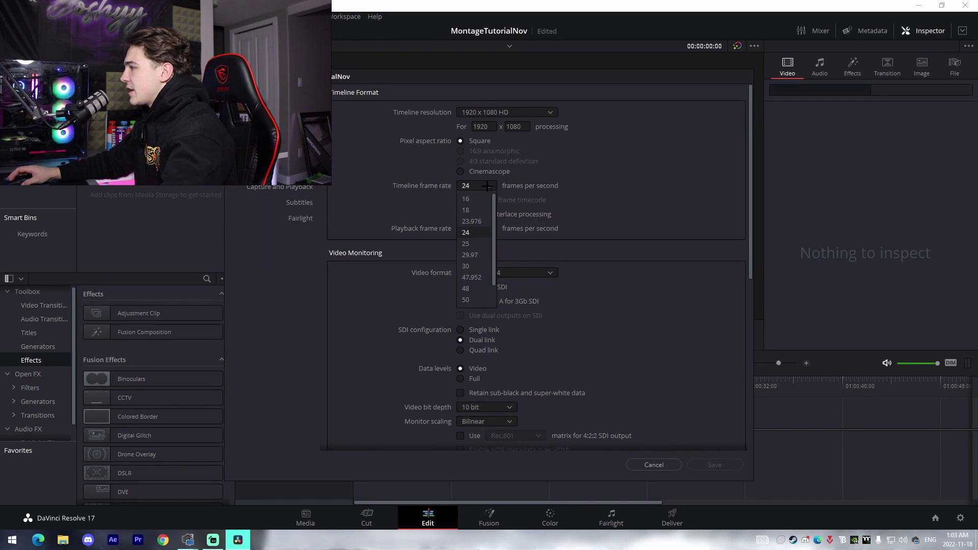
{"action": "scroll", "coordinate": [474, 249], "scroll_direction": "down", "scroll_amount": 2}
{"action": "left_click", "coordinate": [471, 254]}
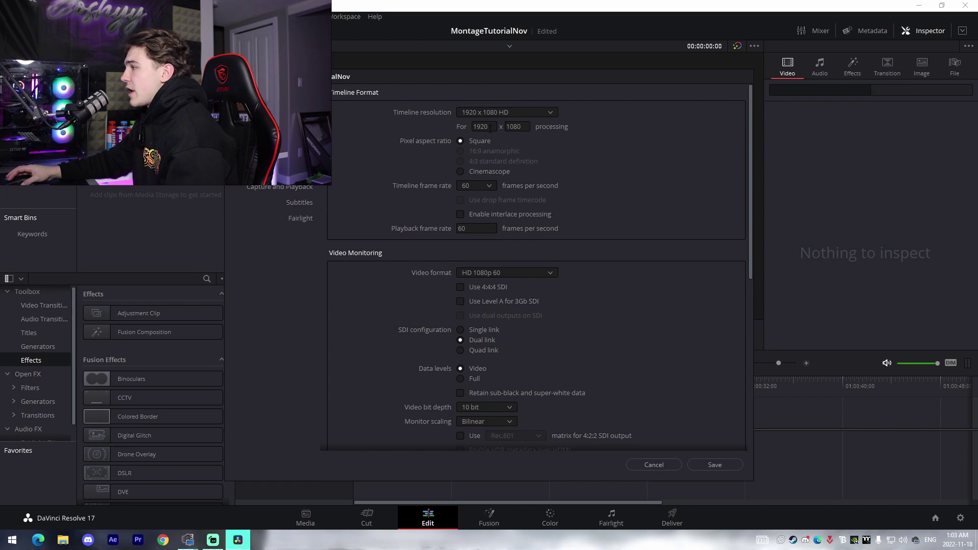
{"action": "left_click", "coordinate": [600, 169]}
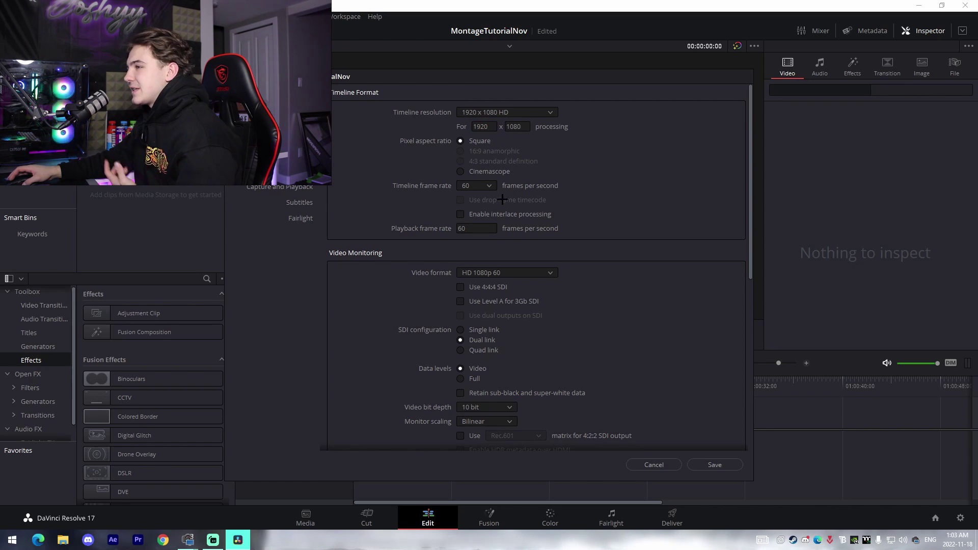
{"action": "left_click", "coordinate": [715, 465]}
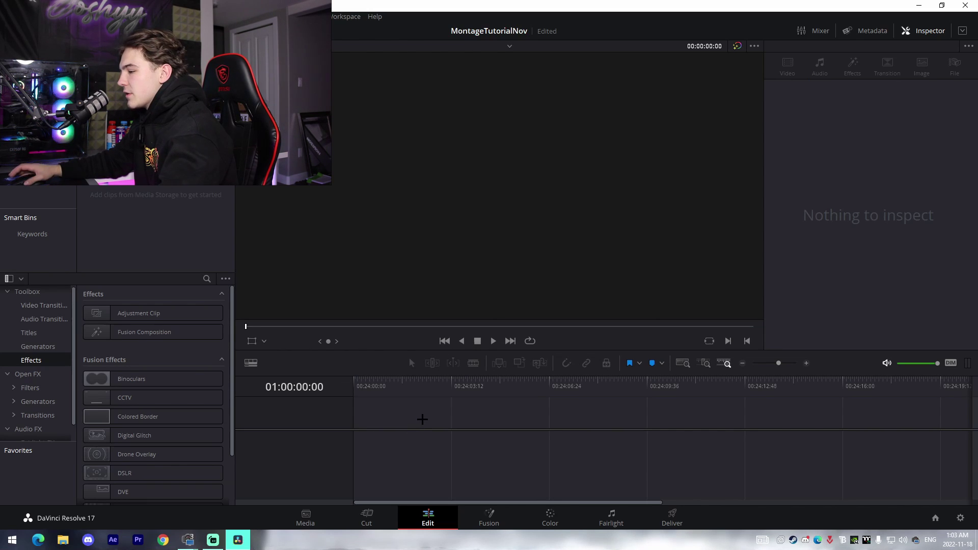
Import the song "2gaudy (637godwin) - Satisfaction.mp3" from the Music folder into the media pool.
{"action": "left_click", "coordinate": [63, 540]}
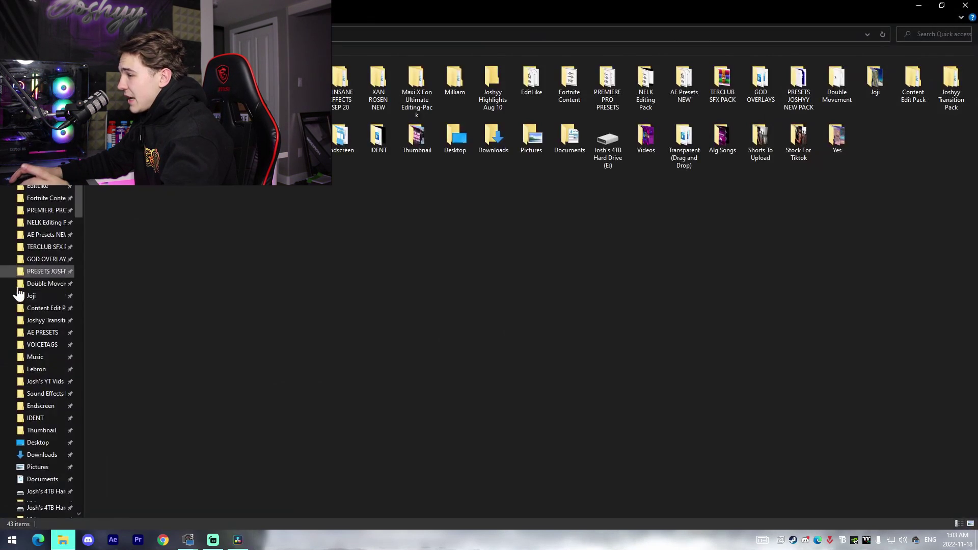
{"action": "scroll", "coordinate": [23, 301], "scroll_direction": "down", "scroll_amount": 2}
{"action": "left_click", "coordinate": [35, 283]}
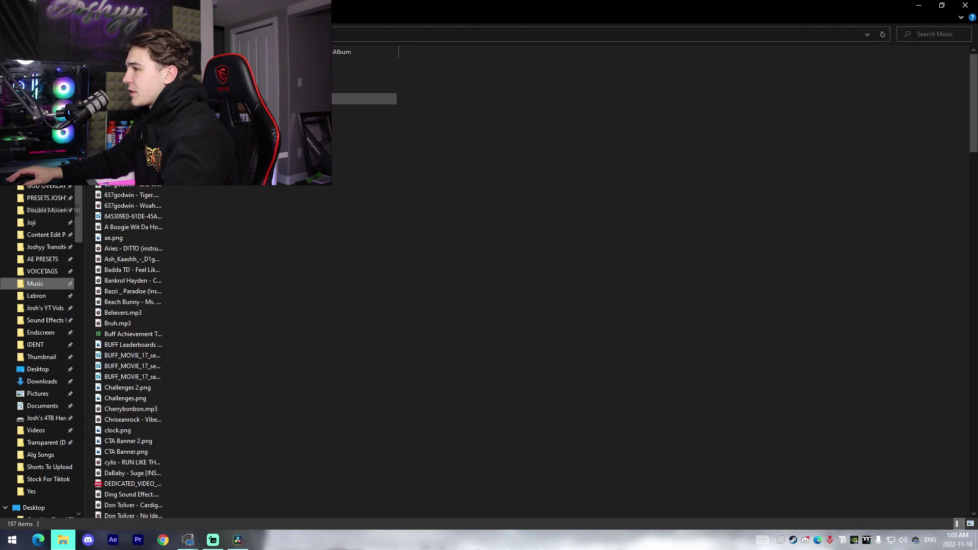
{"action": "left_click_drag", "start_coordinate": [442, 6], "coordinate": [375, 136]}
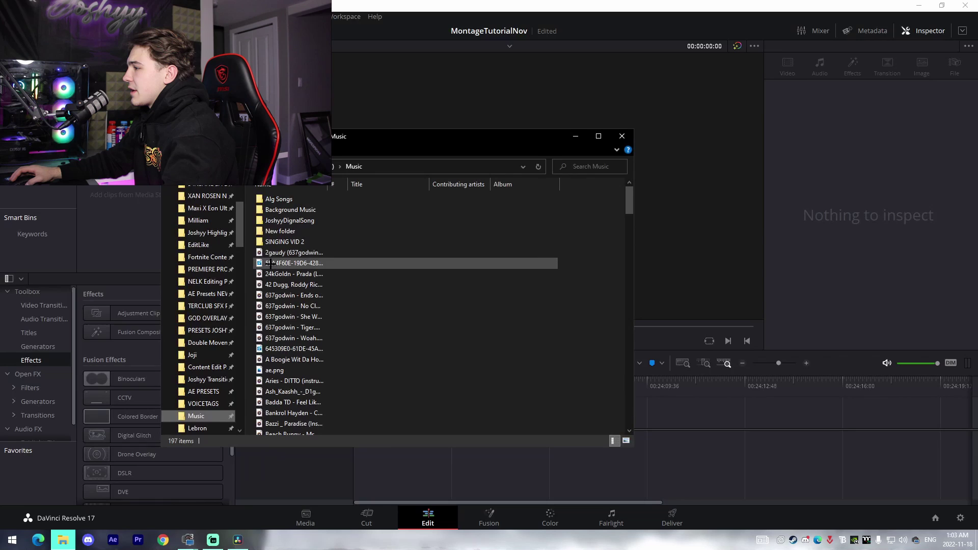
{"action": "left_click_drag", "start_coordinate": [275, 253], "coordinate": [148, 148]}
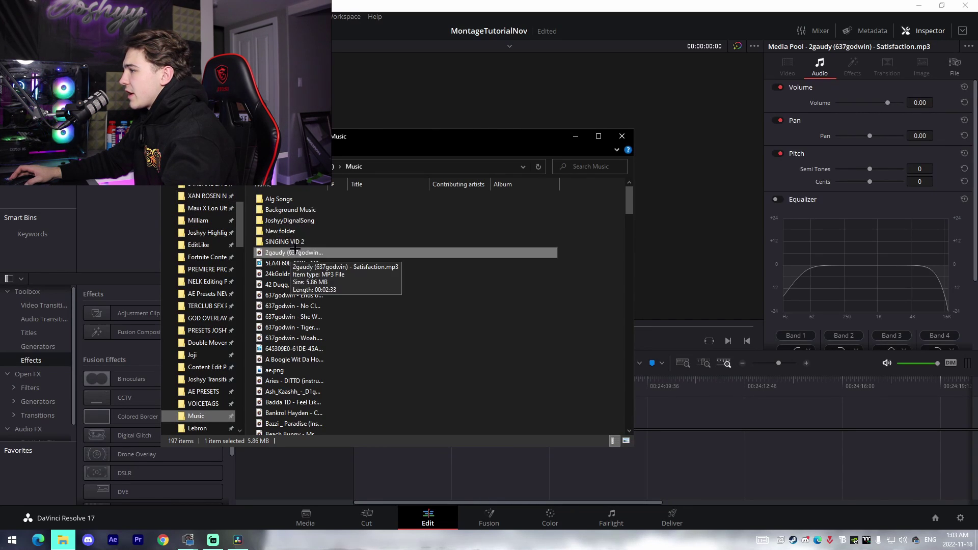
Browse the E: drive to the Fortnite folder inside Clips and pick the gameplay clip "Fortnite 2021.04.09 - 21.40.10.05.DVR.mp4".
{"action": "left_click", "coordinate": [302, 167]}
{"action": "scroll", "coordinate": [326, 288], "scroll_direction": "up", "scroll_amount": 8}
{"action": "right_click", "coordinate": [347, 286]}
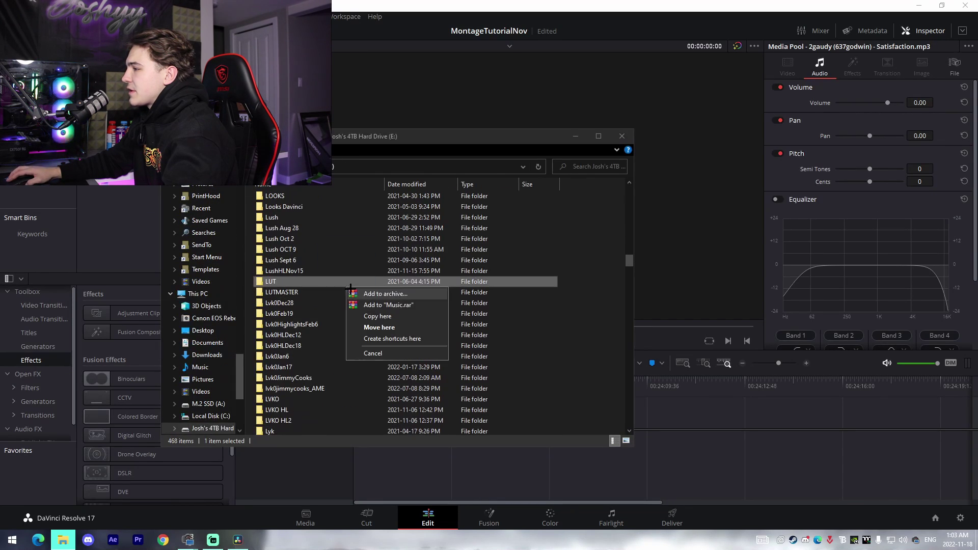
{"action": "left_click", "coordinate": [605, 265]}
{"action": "scroll", "coordinate": [316, 254], "scroll_direction": "up", "scroll_amount": 20}
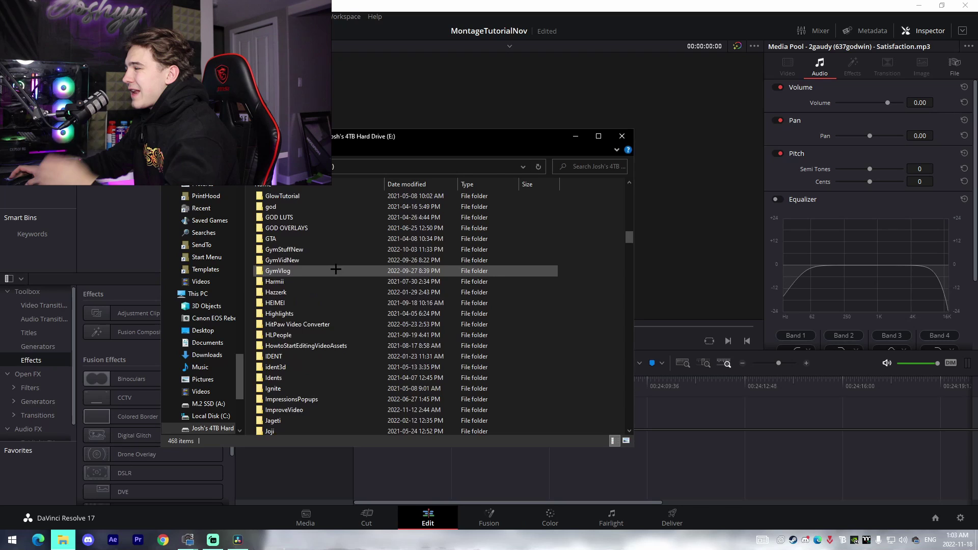
{"action": "double_click", "coordinate": [281, 229]}
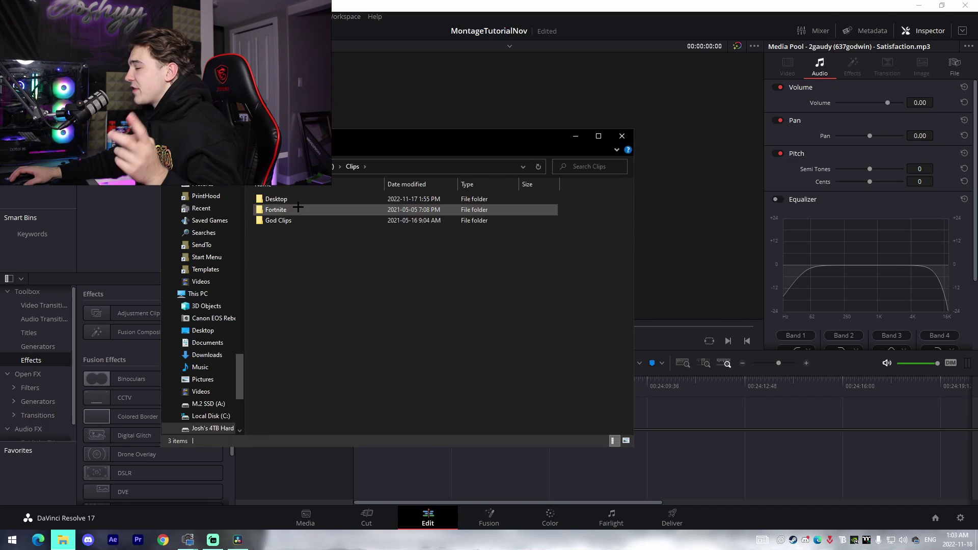
{"action": "double_click", "coordinate": [297, 209]}
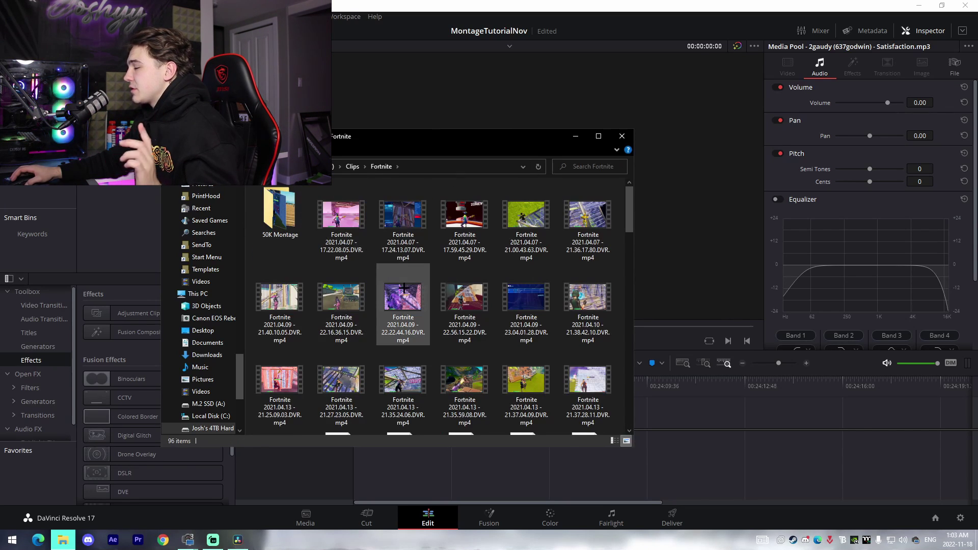
{"action": "left_click", "coordinate": [280, 310]}
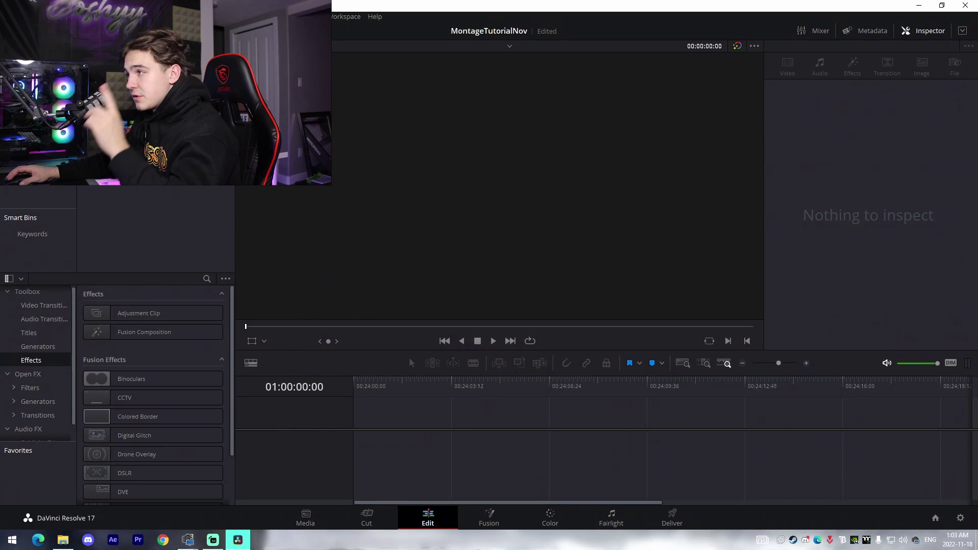
Place the Satisfaction song on a new timeline, trimmed by about the first 17 seconds and starting at the timeline's beginning.
{"action": "left_click_drag", "start_coordinate": [110, 90], "coordinate": [352, 451]}
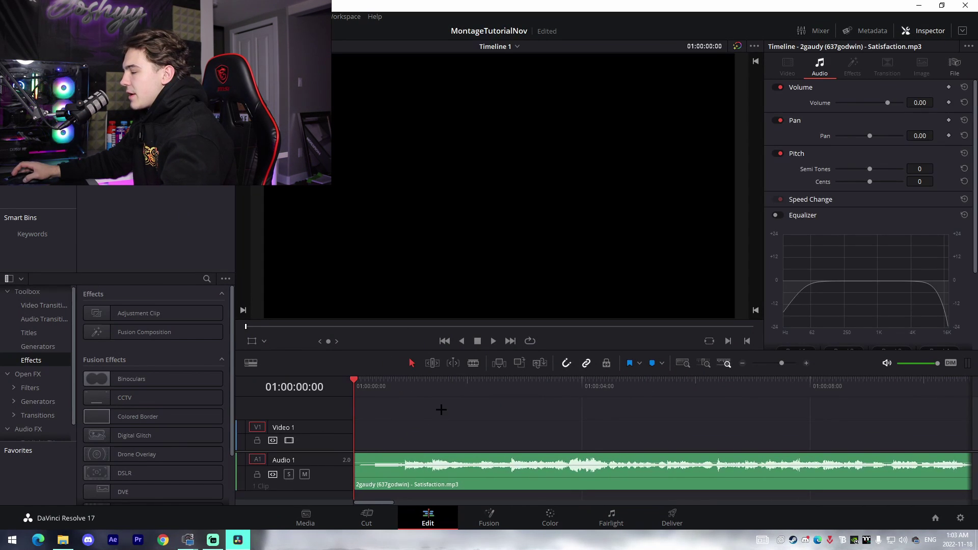
{"action": "scroll", "coordinate": [441, 410], "scroll_direction": "down", "scroll_amount": 5}
{"action": "key", "text": "b"}
{"action": "left_click", "coordinate": [510, 461]}
{"action": "key", "text": "a"}
{"action": "left_click", "coordinate": [498, 467]}
{"action": "key", "text": "BackSpace"}
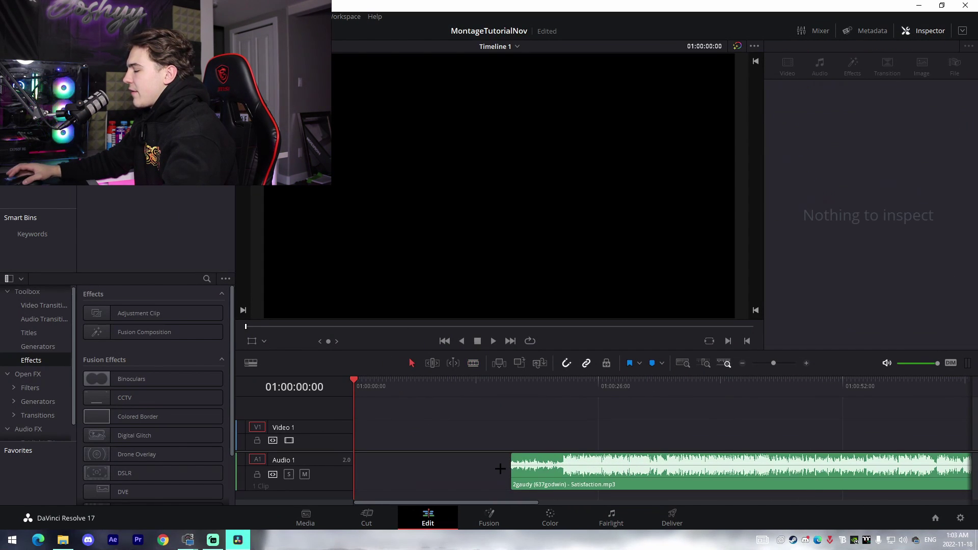
{"action": "left_click_drag", "start_coordinate": [580, 474], "coordinate": [419, 464]}
Find the beat drop in the song's waveform and add a blue marker to the audio clip at 01:00:05:34.
{"action": "key", "text": "space"}
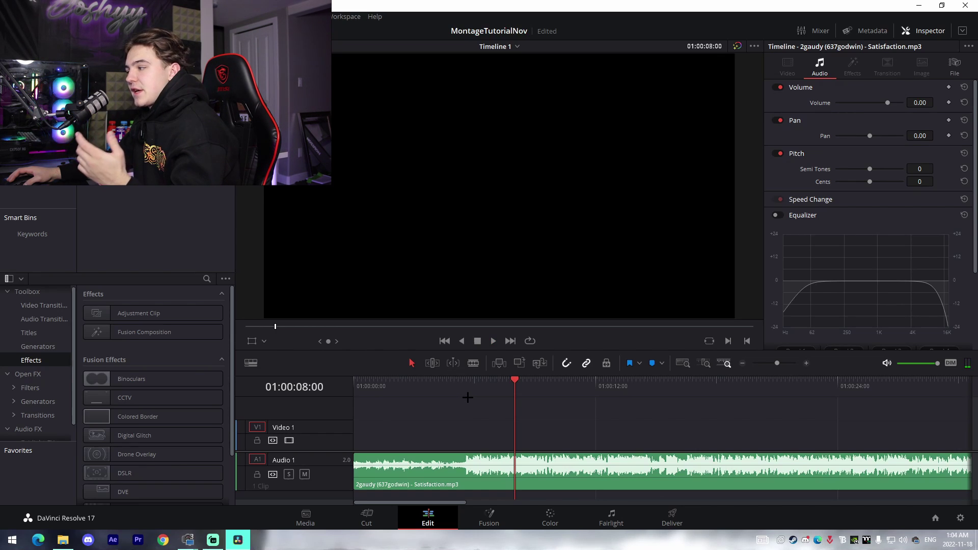
{"action": "left_click_drag", "start_coordinate": [445, 386], "coordinate": [465, 388]}
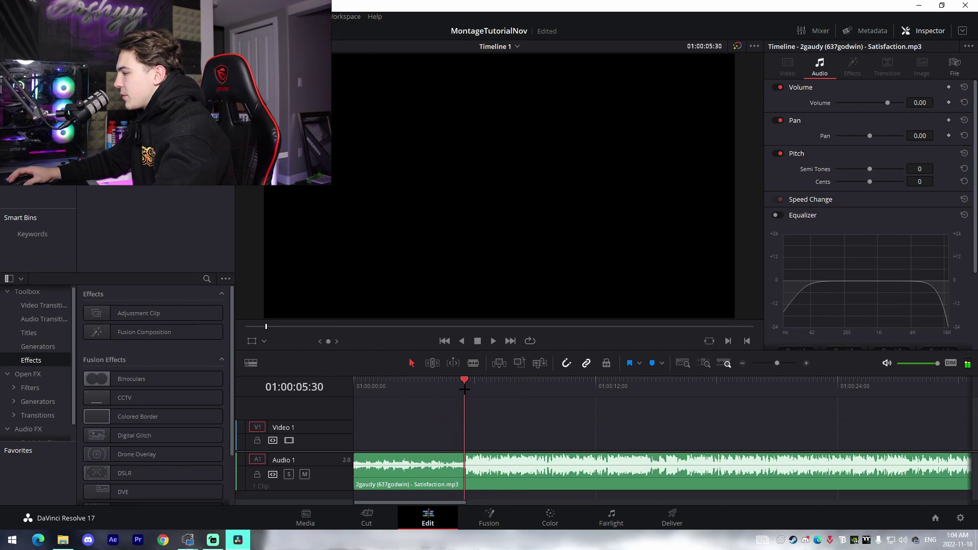
{"action": "left_click_drag", "start_coordinate": [777, 363], "coordinate": [784, 363]}
{"action": "left_click_drag", "start_coordinate": [664, 387], "coordinate": [671, 385]}
{"action": "left_click", "coordinate": [720, 469]}
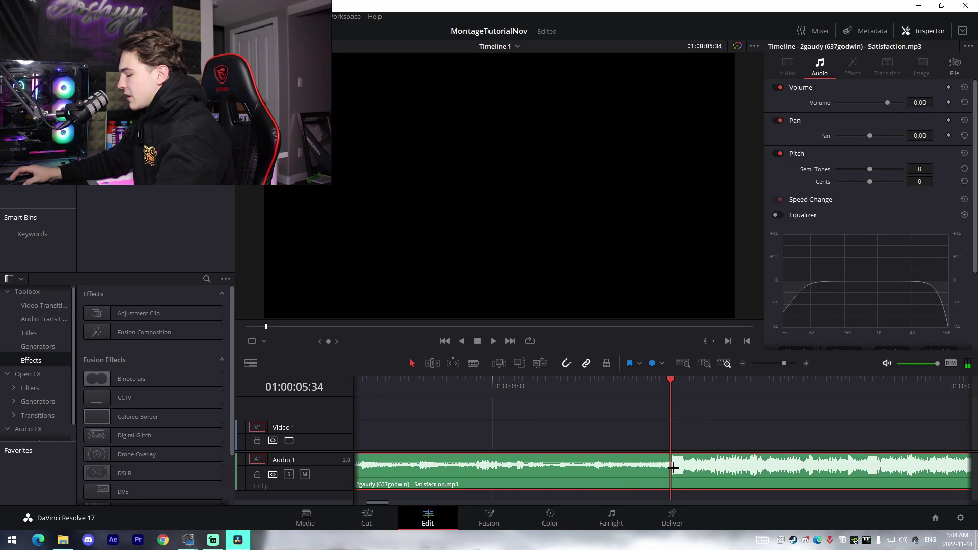
{"action": "left_click_drag", "start_coordinate": [783, 363], "coordinate": [780, 363]}
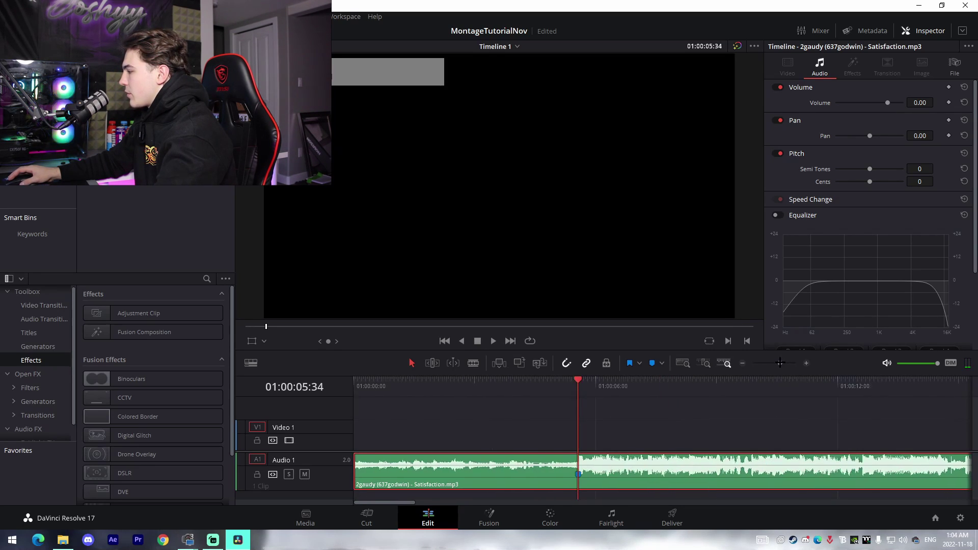
Play the song past the drop and add another blue marker to the audio clip at 01:00:07:18.
{"action": "key", "text": "space"}
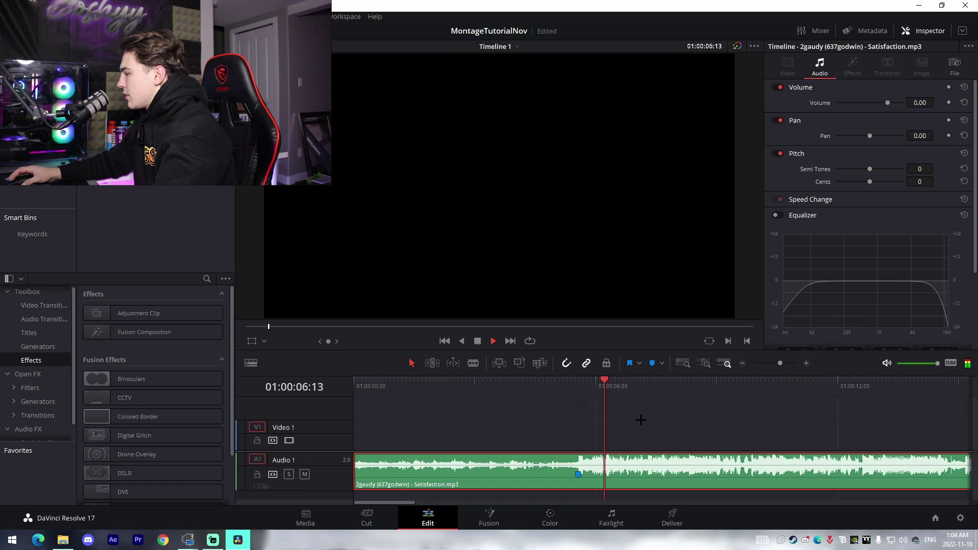
{"action": "key", "text": "space"}
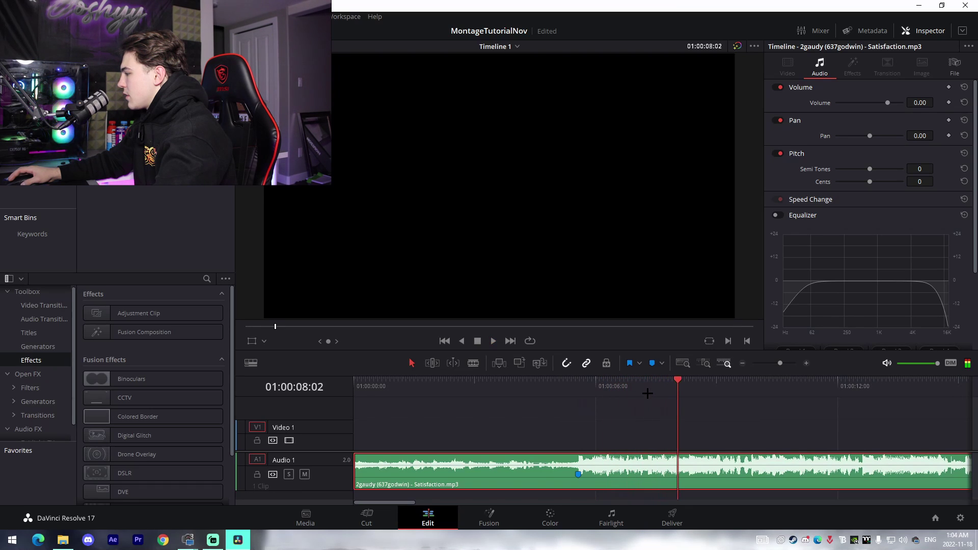
{"action": "left_click", "coordinate": [648, 393]}
{"action": "key", "text": "m"}
{"action": "left_click", "coordinate": [662, 421]}
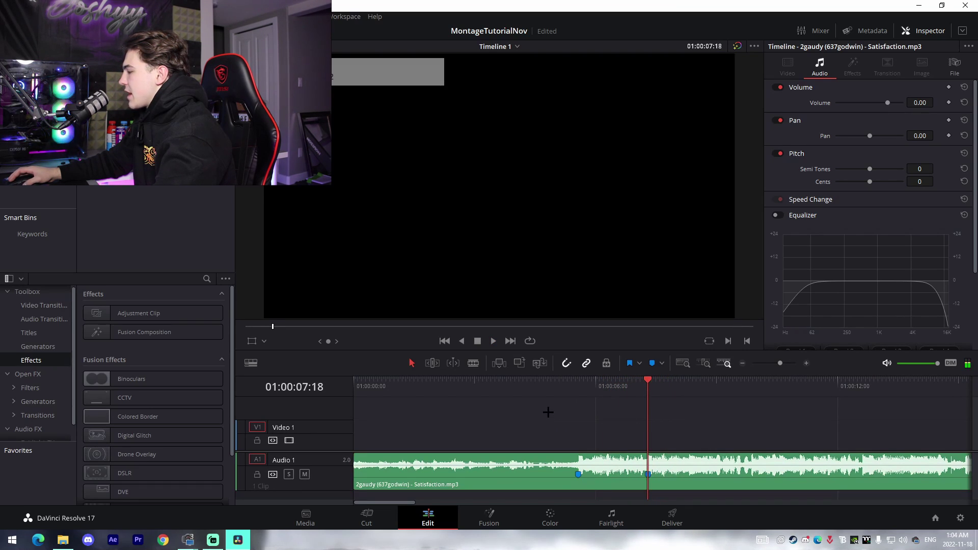
Find the beat between the two blue markers and place a red marker on the audio clip at 01:00:06:16.
{"action": "left_click", "coordinate": [577, 386]}
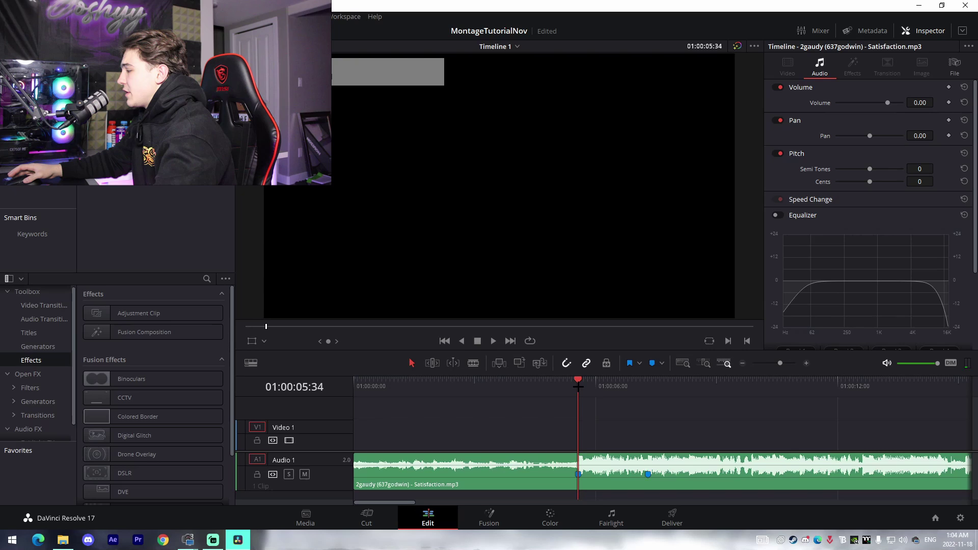
{"action": "key", "text": "space"}
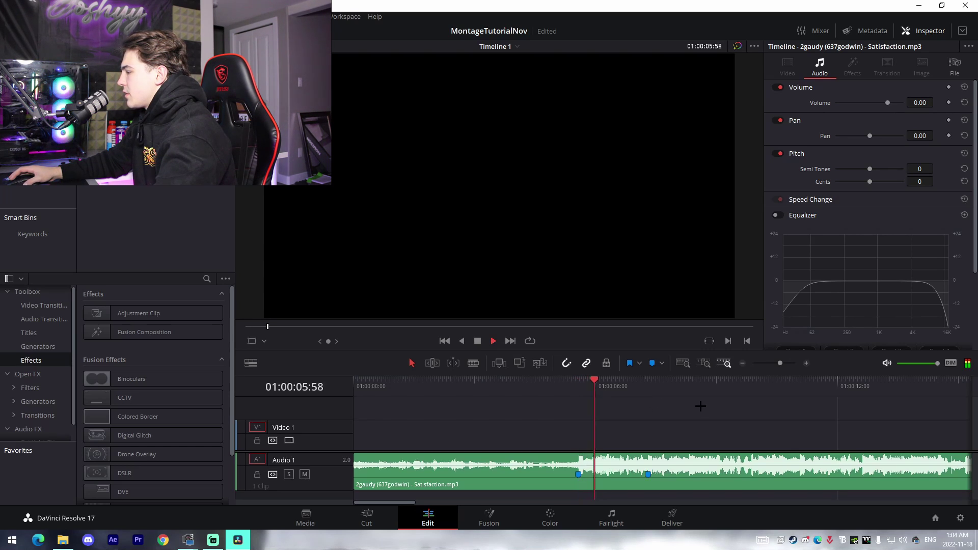
{"action": "key", "text": "space"}
{"action": "left_click_drag", "start_coordinate": [603, 392], "coordinate": [606, 391]}
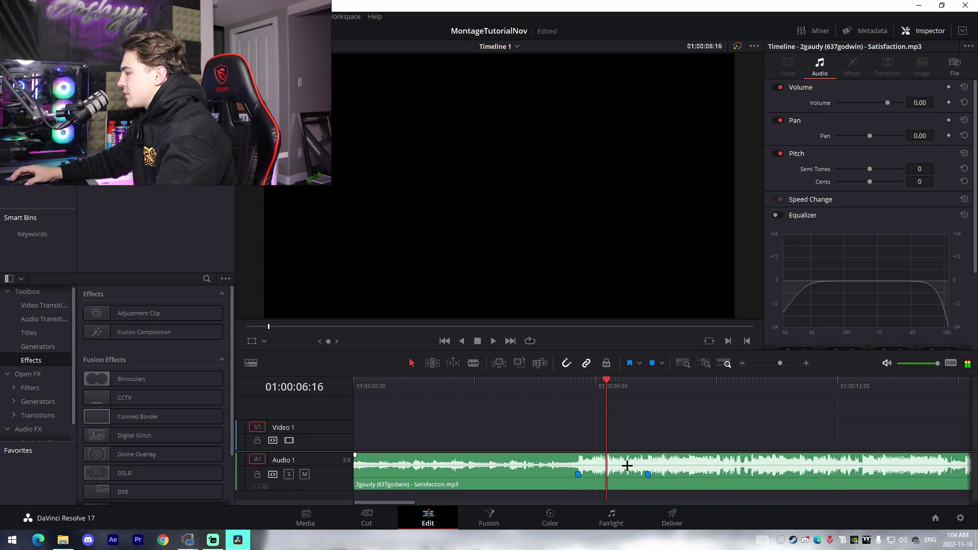
{"action": "key", "text": "m"}
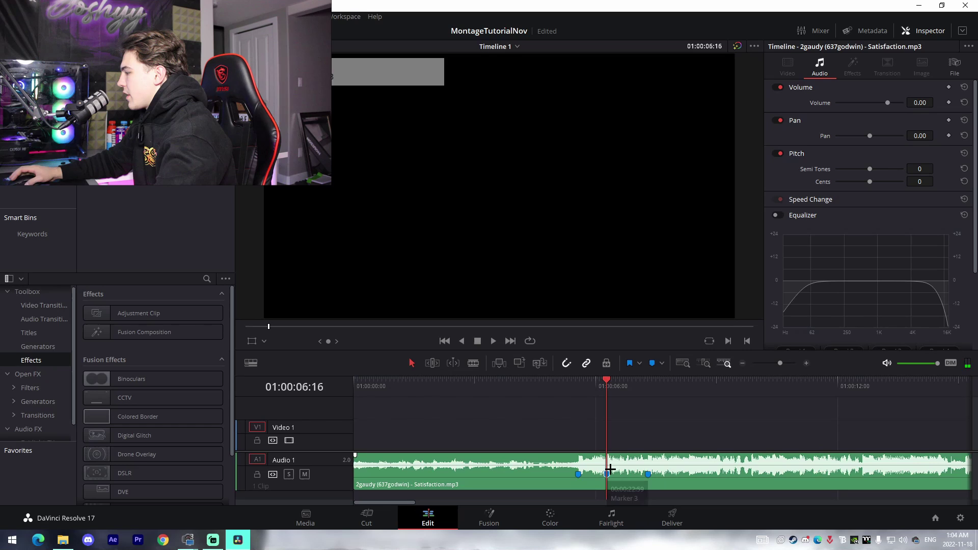
{"action": "key", "text": "ctrl+z"}
{"action": "left_click", "coordinate": [600, 488]}
{"action": "left_click", "coordinate": [661, 363]}
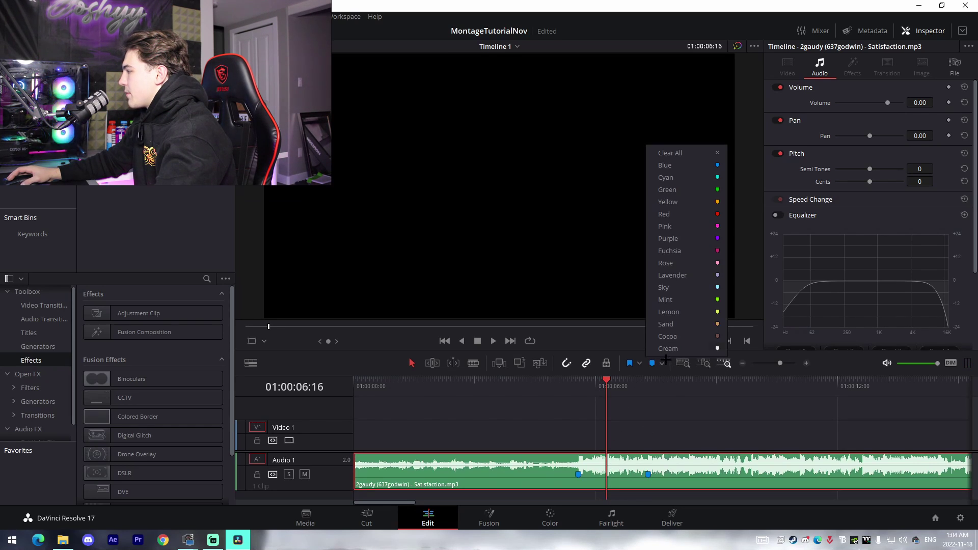
{"action": "left_click", "coordinate": [692, 215]}
Add a second red marker to the audio clip at 01:00:07:57.
{"action": "left_click", "coordinate": [674, 386]}
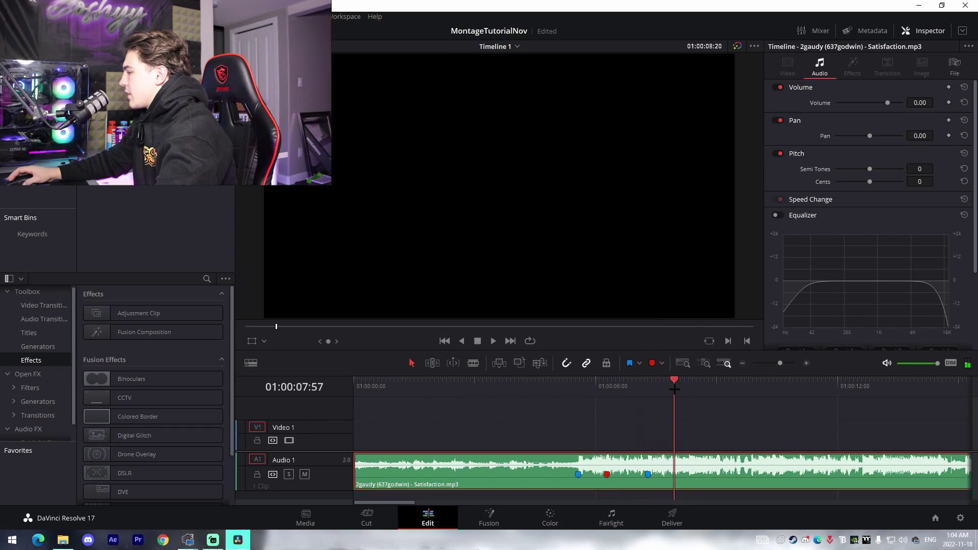
{"action": "key", "text": "m"}
{"action": "left_click", "coordinate": [681, 402]}
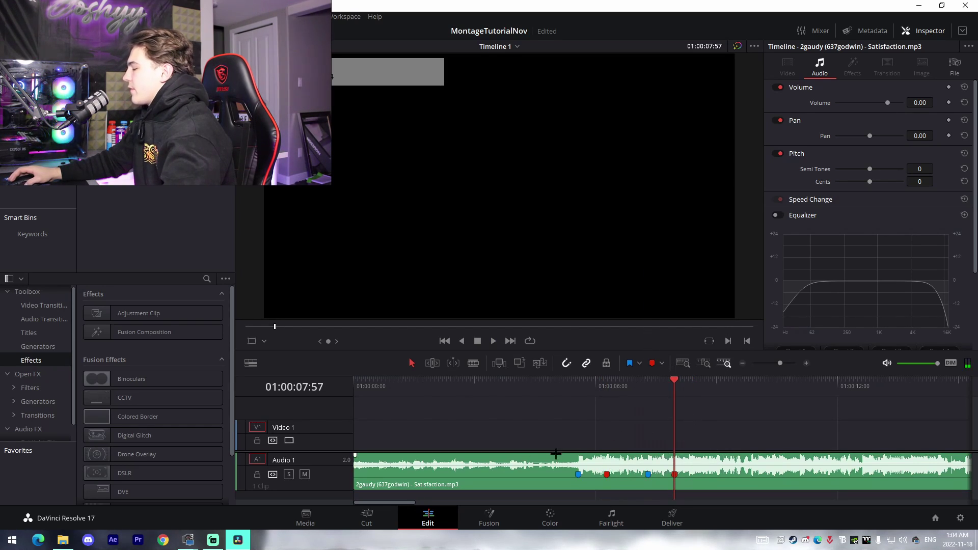
Split the song shortly after the last red marker and delete the remaining audio.
{"action": "key", "text": "b"}
{"action": "left_click", "coordinate": [691, 474]}
{"action": "key", "text": "a"}
{"action": "left_click", "coordinate": [728, 466]}
{"action": "key", "text": "Delete"}
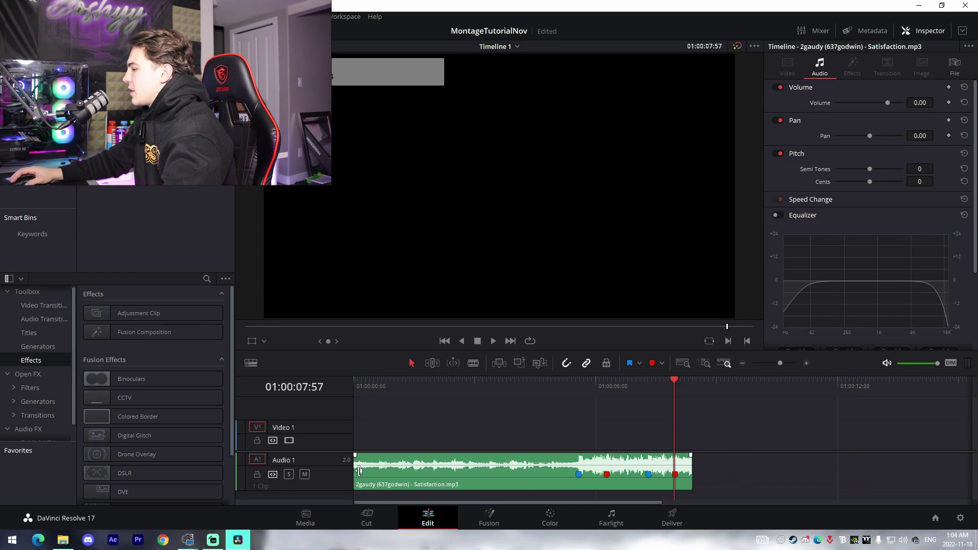
Trim the opening off the song and move the shortened clip back to the timeline start.
{"action": "left_click_drag", "start_coordinate": [355, 471], "coordinate": [428, 473]}
{"action": "left_click_drag", "start_coordinate": [502, 478], "coordinate": [427, 474]}
{"action": "left_click", "coordinate": [456, 413]}
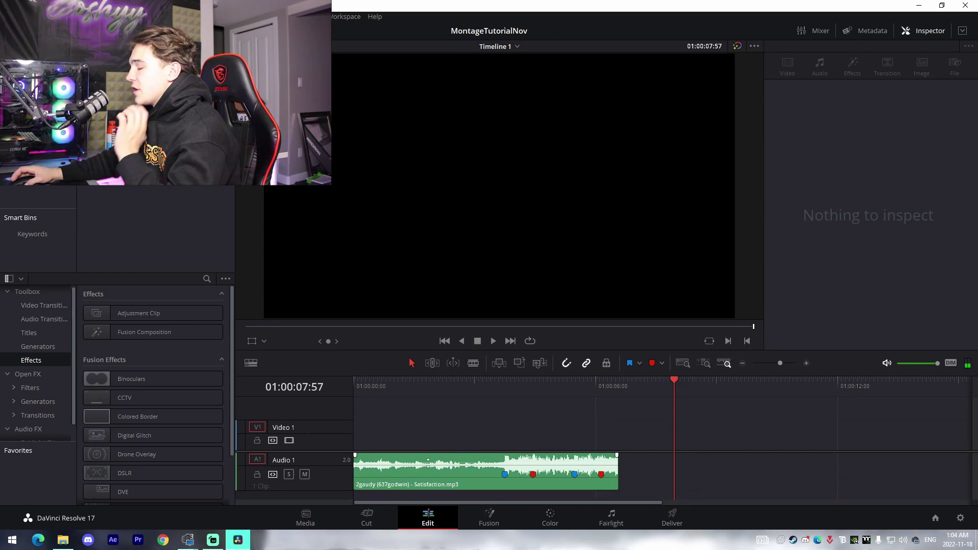
Move the song down to the Audio 2 track and enlarge the timeline area to show it.
{"action": "left_click_drag", "start_coordinate": [446, 487], "coordinate": [448, 500]}
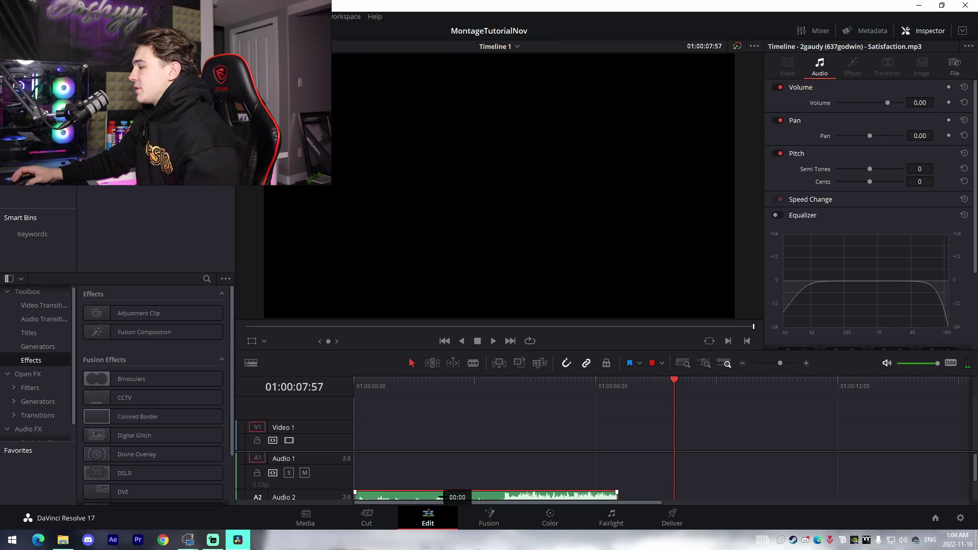
{"action": "left_click", "coordinate": [491, 468]}
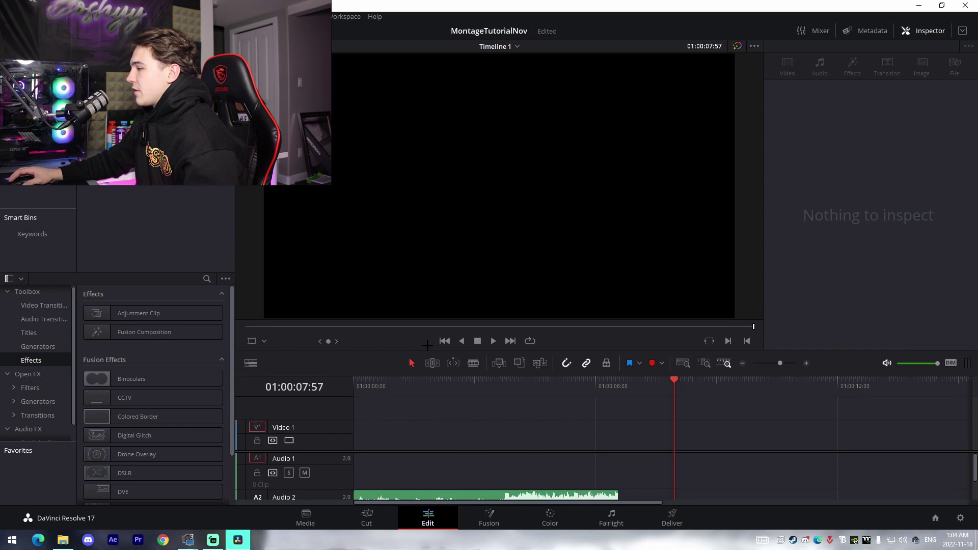
{"action": "left_click_drag", "start_coordinate": [427, 345], "coordinate": [432, 309]}
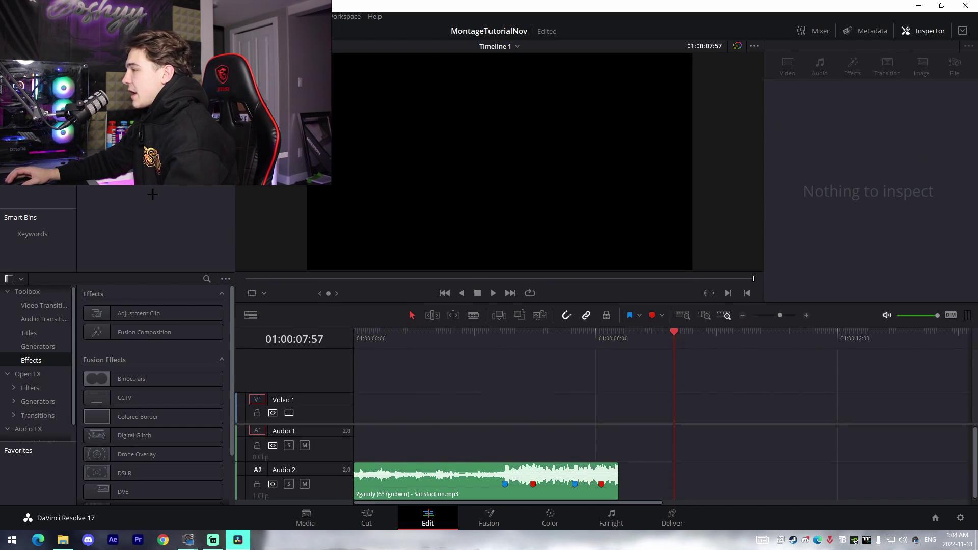
Add Fortnite 2021.04.09 - 21.40.10.05.DVR.mp4 at the start of Video 1 and mark its shot frame red at 01:00:15:12.
{"action": "left_click_drag", "start_coordinate": [256, 242], "coordinate": [356, 405]}
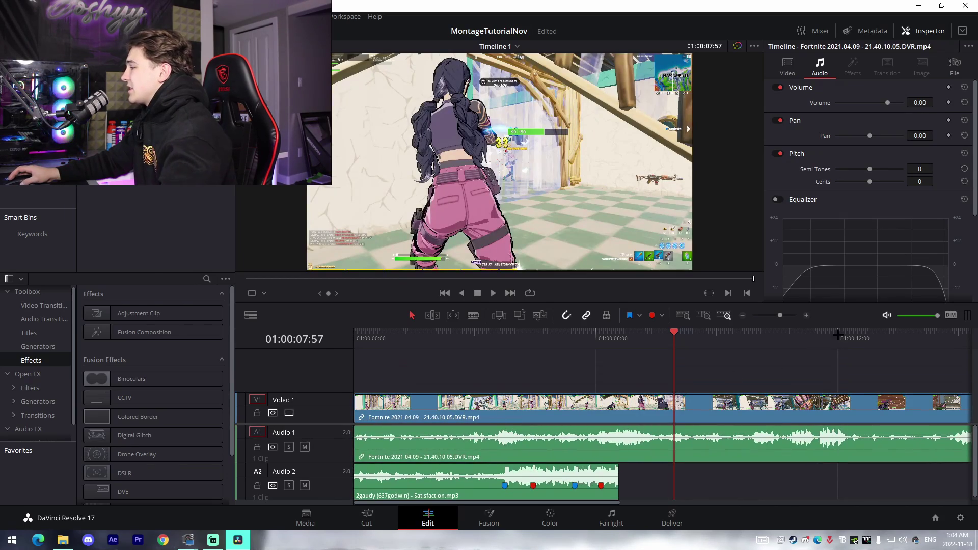
{"action": "scroll", "coordinate": [538, 345], "scroll_direction": "down", "scroll_amount": 5}
{"action": "left_click_drag", "start_coordinate": [537, 344], "coordinate": [614, 370]}
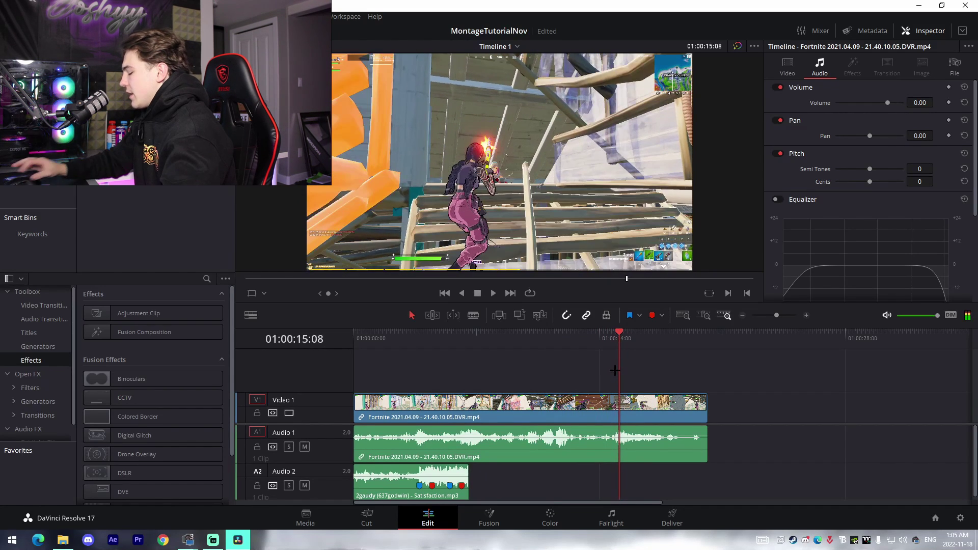
{"action": "key", "text": "Right"}
{"action": "key", "text": "Right"}
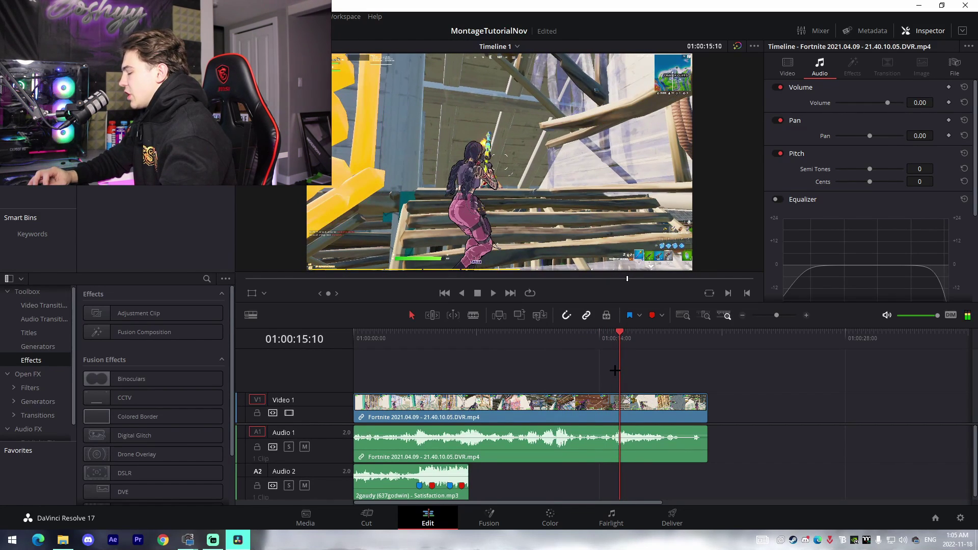
{"action": "key", "text": "Right"}
{"action": "left_click_drag", "start_coordinate": [615, 370], "coordinate": [616, 370]}
{"action": "left_click", "coordinate": [637, 407]}
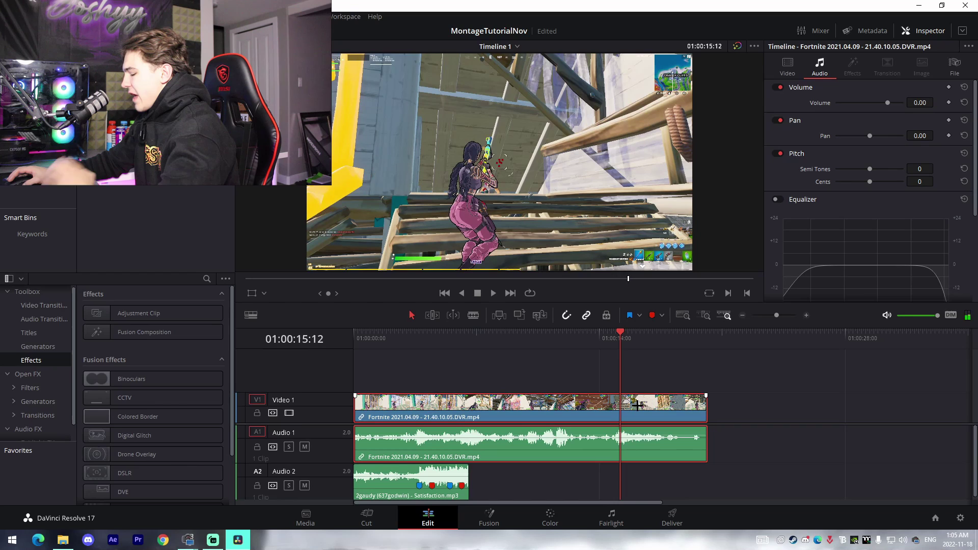
Trim the start of the gameplay clip and slide it so its red marker meets the song's first blue marker.
{"action": "left_click_drag", "start_coordinate": [355, 408], "coordinate": [567, 407]}
{"action": "left_click_drag", "start_coordinate": [667, 404], "coordinate": [463, 403]}
{"action": "left_click", "coordinate": [409, 337]}
{"action": "left_click_drag", "start_coordinate": [777, 315], "coordinate": [784, 315]}
{"action": "left_click", "coordinate": [730, 342]}
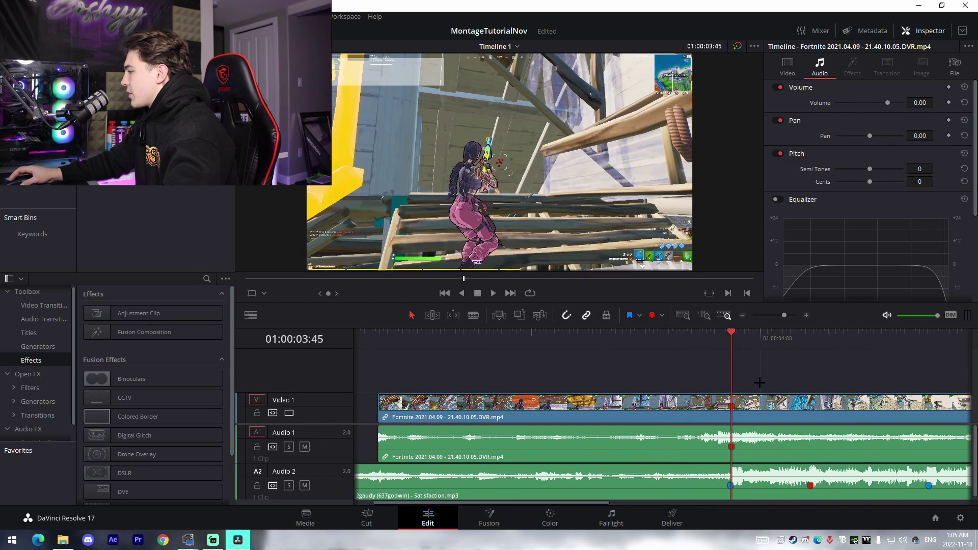
Nudge the gameplay clip one frame later and play back the sync around the song's first blue marker.
{"action": "scroll", "coordinate": [760, 355], "scroll_direction": "up", "scroll_amount": 3}
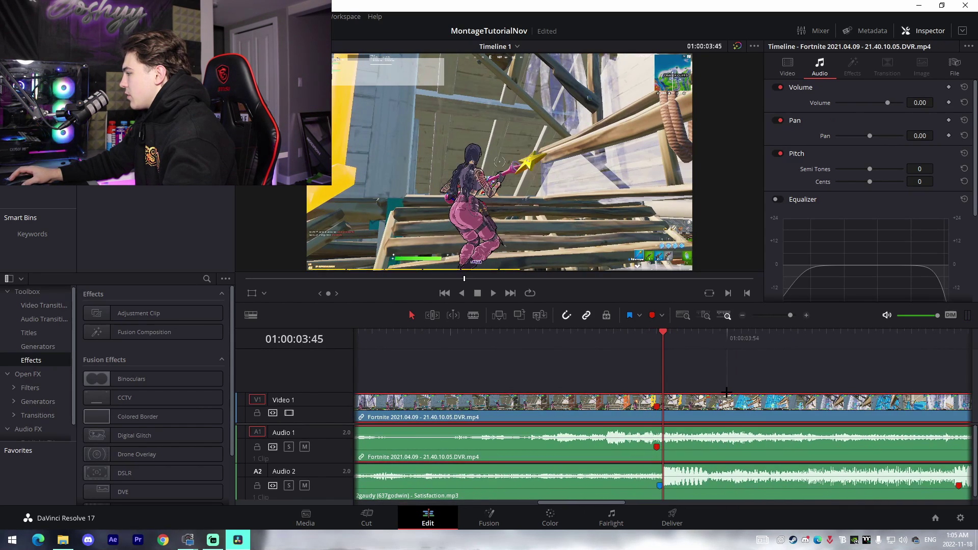
{"action": "left_click_drag", "start_coordinate": [559, 338], "coordinate": [522, 336]}
{"action": "key", "text": "space"}
{"action": "left_click", "coordinate": [547, 339]}
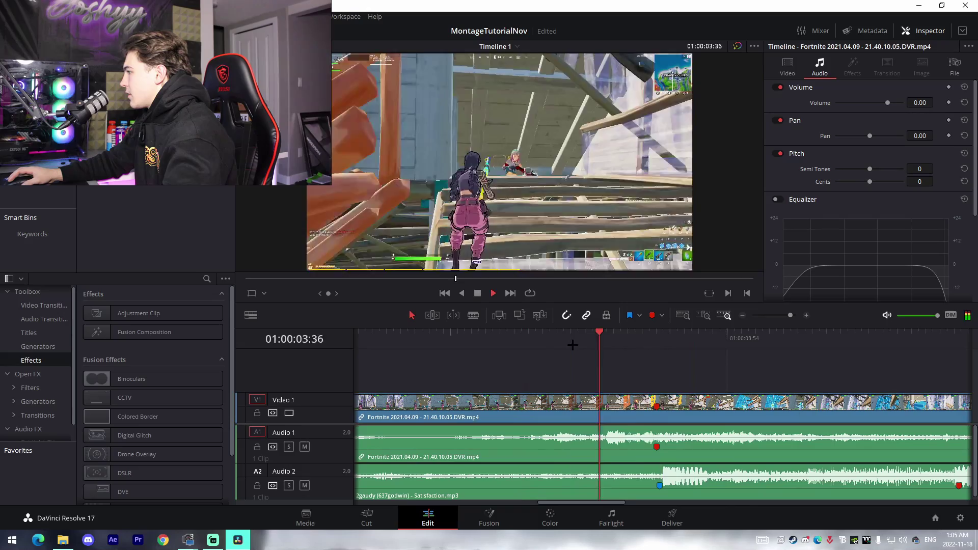
{"action": "key", "text": "."}
{"action": "left_click", "coordinate": [606, 338]}
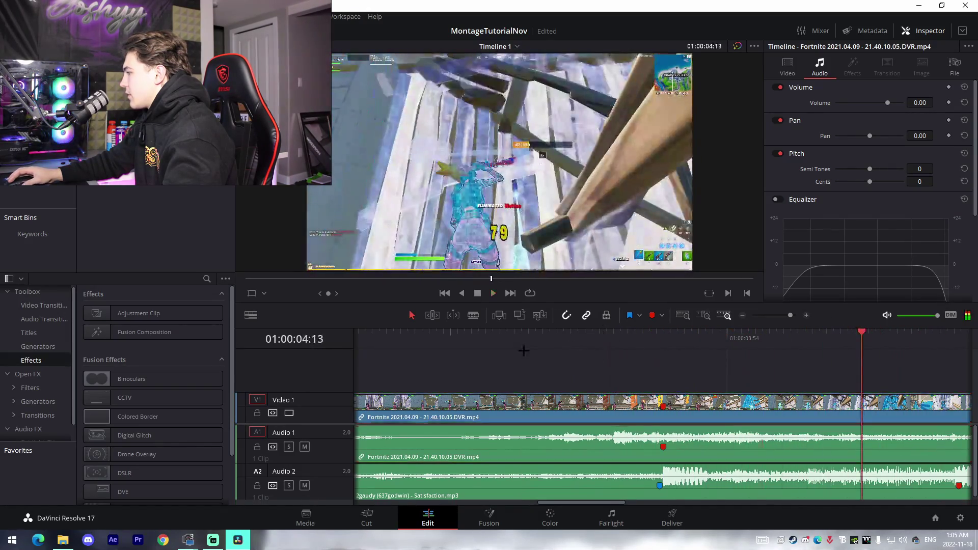
{"action": "left_click", "coordinate": [519, 343]}
{"action": "scroll", "coordinate": [597, 368], "scroll_direction": "down", "scroll_amount": 3}
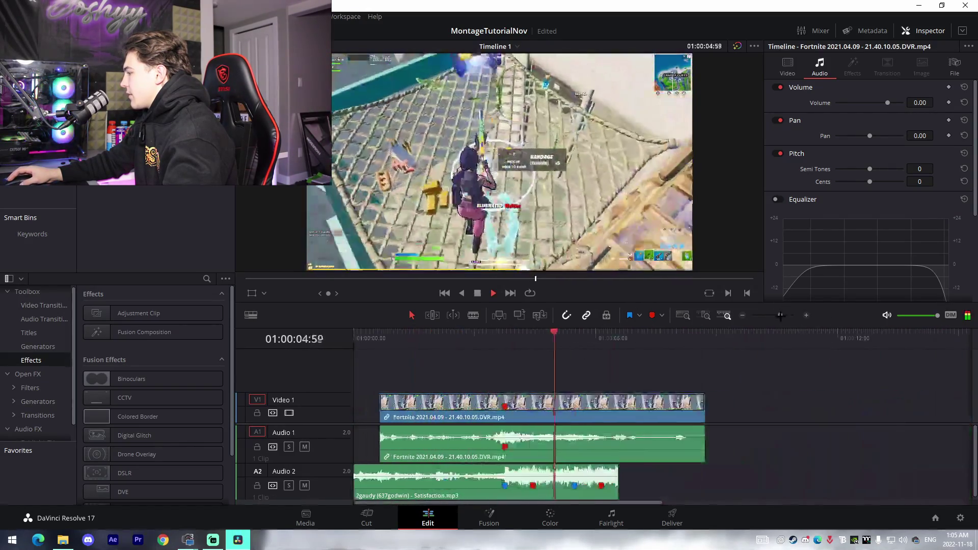
{"action": "key", "text": "space"}
Split the gameplay clip at the song's first red marker, delete the remainder, and extend its start to the timeline start.
{"action": "key", "text": "b"}
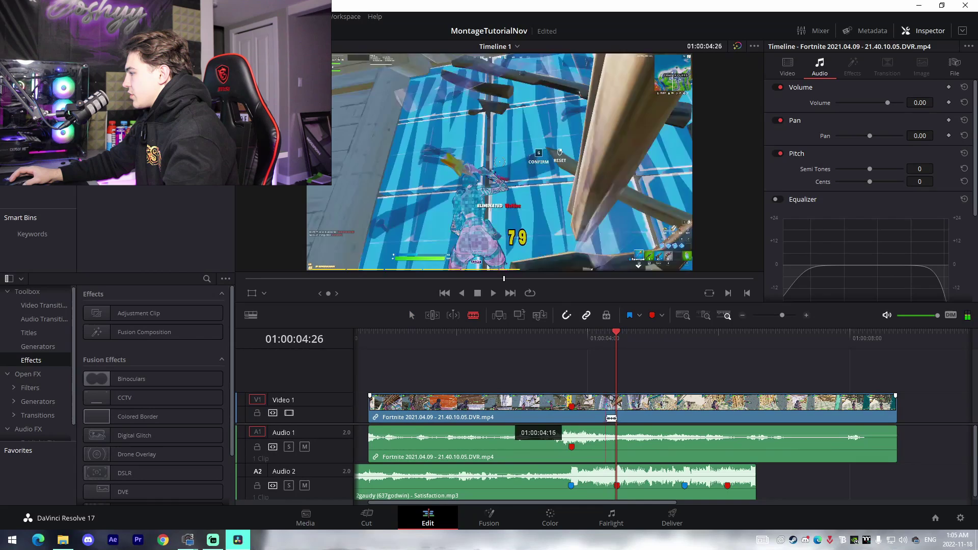
{"action": "left_click", "coordinate": [615, 414]}
{"action": "key", "text": "a"}
{"action": "left_click", "coordinate": [639, 407]}
{"action": "key", "text": "Delete"}
{"action": "left_click_drag", "start_coordinate": [370, 414], "coordinate": [346, 413]}
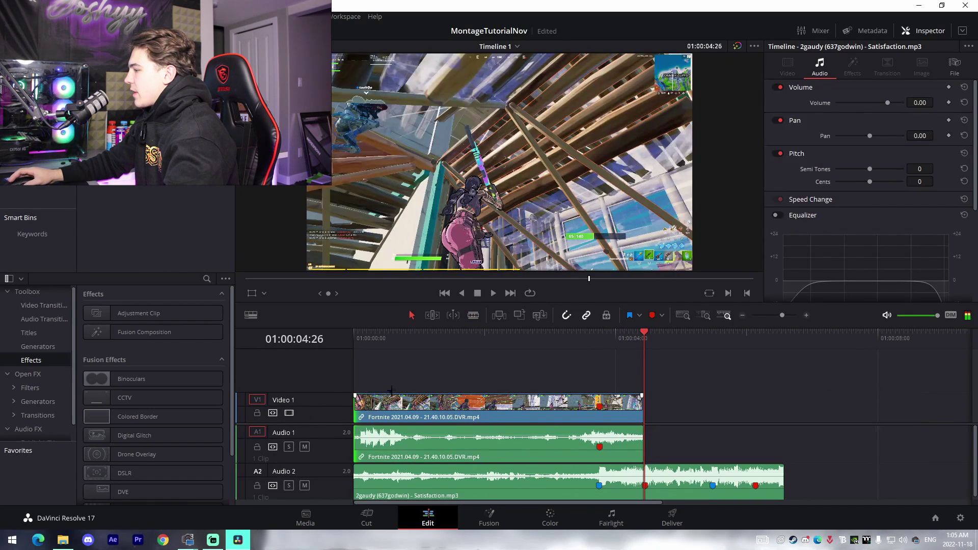
Add Fortnite 2021.04.09 - 22.56.15.22.DVR.mp4 after the song, delete its extra Audio 2 clip and relink the remaining video and audio.
{"action": "left_click_drag", "start_coordinate": [153, 101], "coordinate": [803, 410]}
{"action": "right_click", "coordinate": [809, 419]}
{"action": "left_click", "coordinate": [841, 409]}
{"action": "left_click", "coordinate": [781, 410]}
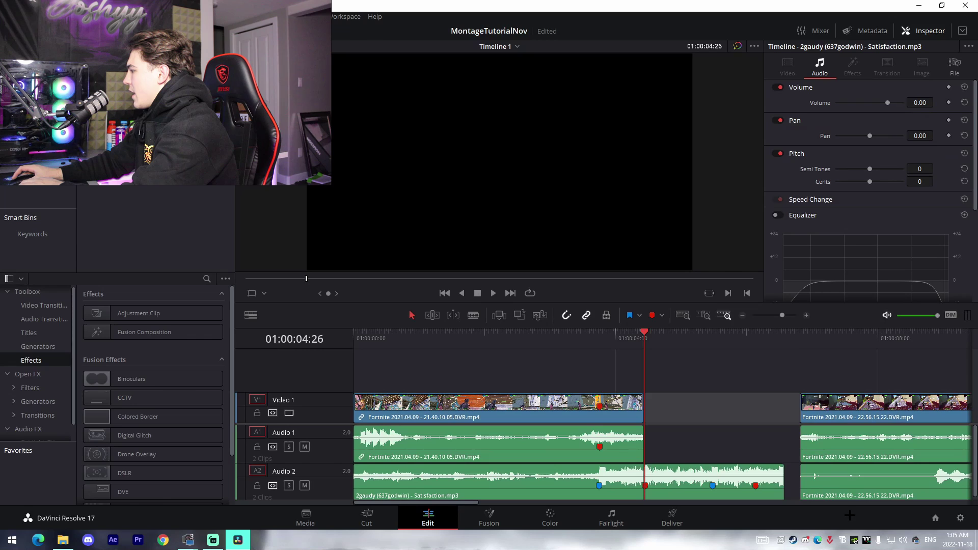
{"action": "left_click", "coordinate": [818, 483]}
{"action": "key", "text": "Delete"}
{"action": "left_click_drag", "start_coordinate": [742, 396], "coordinate": [884, 443]}
{"action": "right_click", "coordinate": [865, 407]}
{"action": "left_click", "coordinate": [854, 399]}
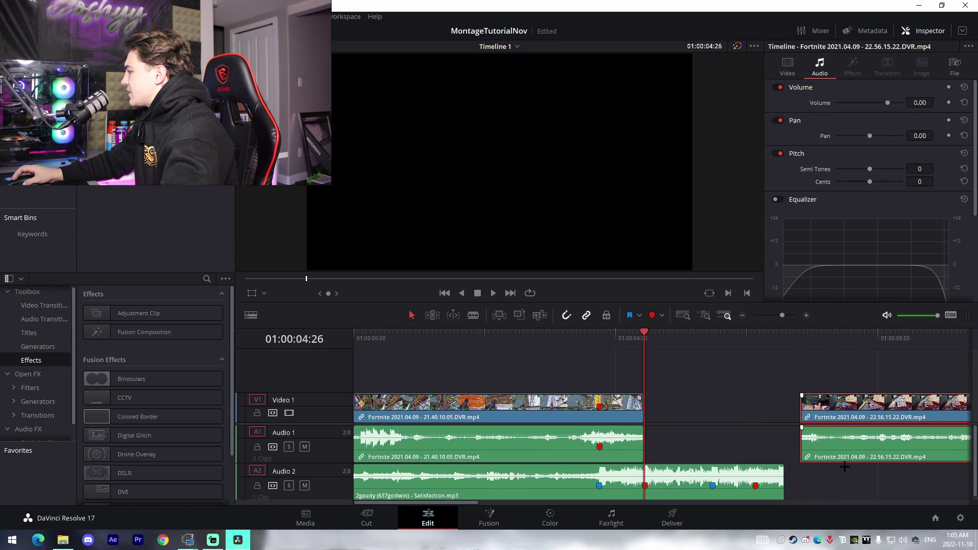
Move the second gameplay clip against the first and mark its shot frame with a red marker at 01:00:31:49.
{"action": "left_click_drag", "start_coordinate": [845, 417], "coordinate": [719, 410]}
{"action": "mouse_move", "coordinate": [782, 315]}
{"action": "left_mouse_down"}
{"action": "mouse_move", "coordinate": [839, 337]}
{"action": "mouse_move", "coordinate": [779, 315]}
{"action": "left_mouse_up"}
{"action": "key", "text": "space"}
{"action": "left_click_drag", "start_coordinate": [747, 335], "coordinate": [765, 315]}
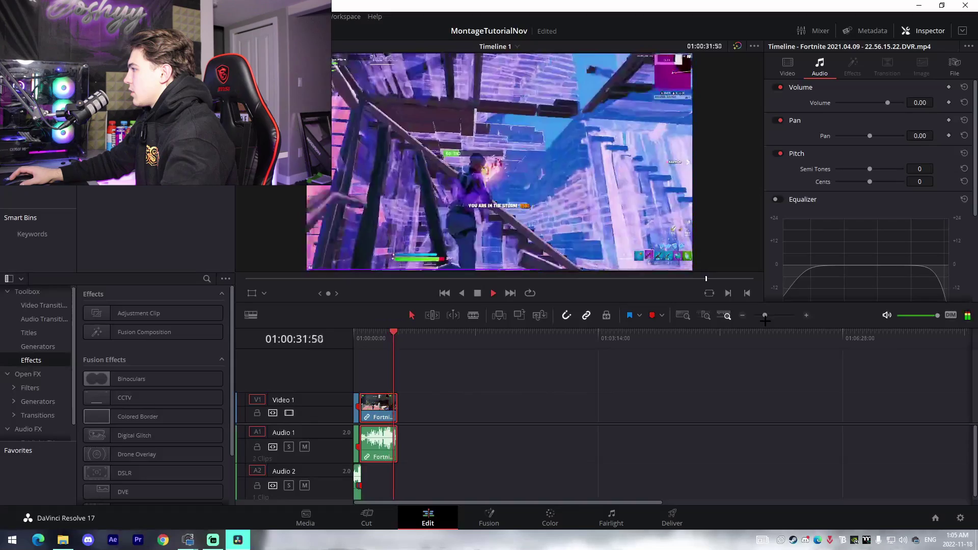
{"action": "key", "text": "space"}
{"action": "left_click_drag", "start_coordinate": [764, 315], "coordinate": [780, 315]}
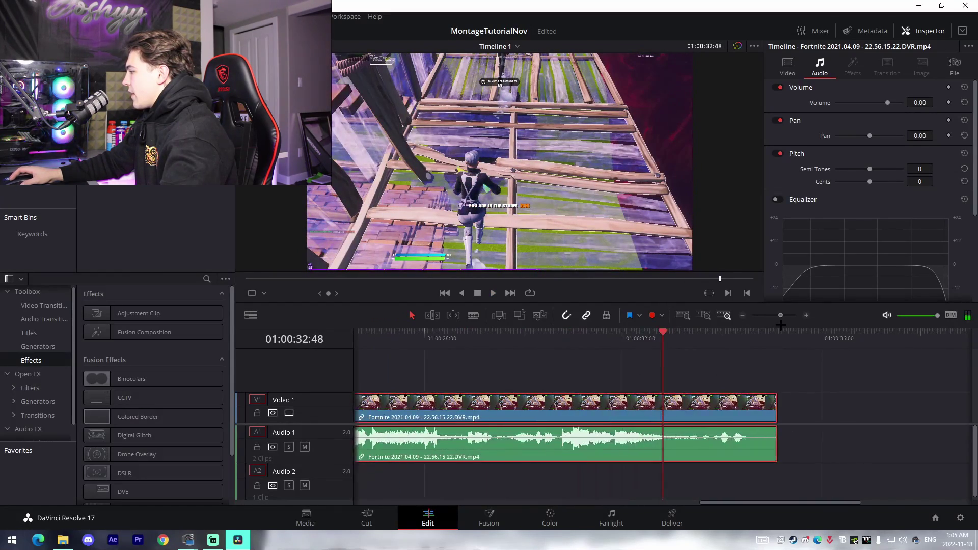
{"action": "left_click_drag", "start_coordinate": [573, 348], "coordinate": [605, 353]}
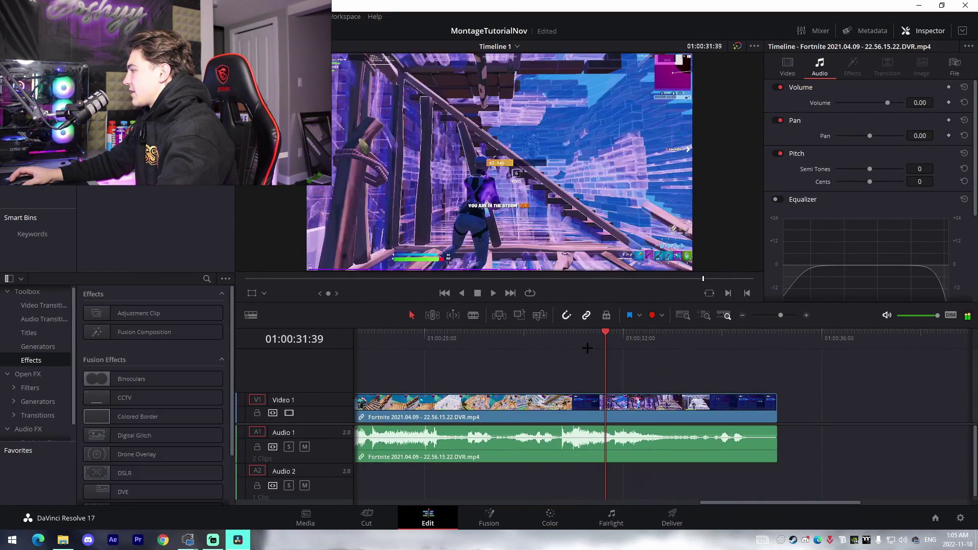
{"action": "left_click", "coordinate": [586, 347]}
{"action": "key", "text": "space"}
{"action": "key", "text": "space"}
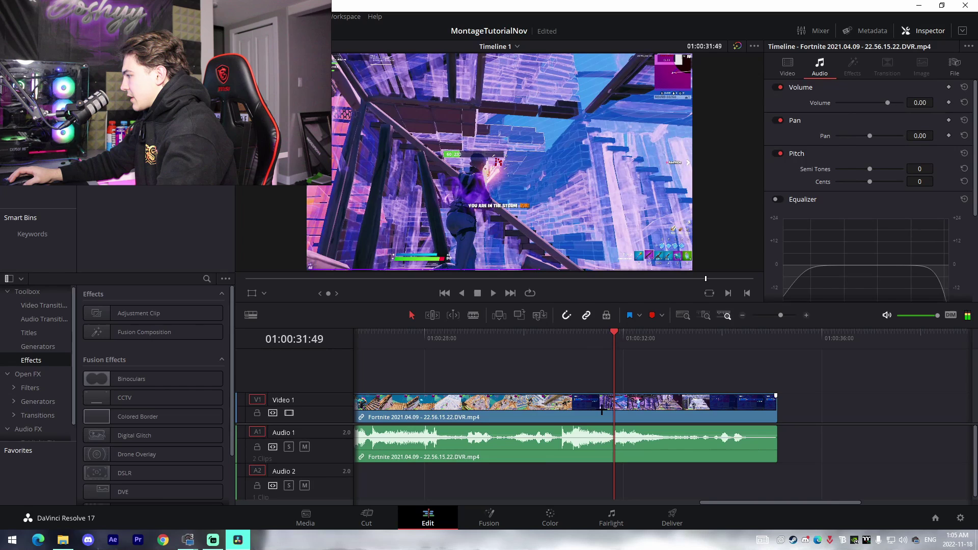
{"action": "left_click", "coordinate": [601, 410]}
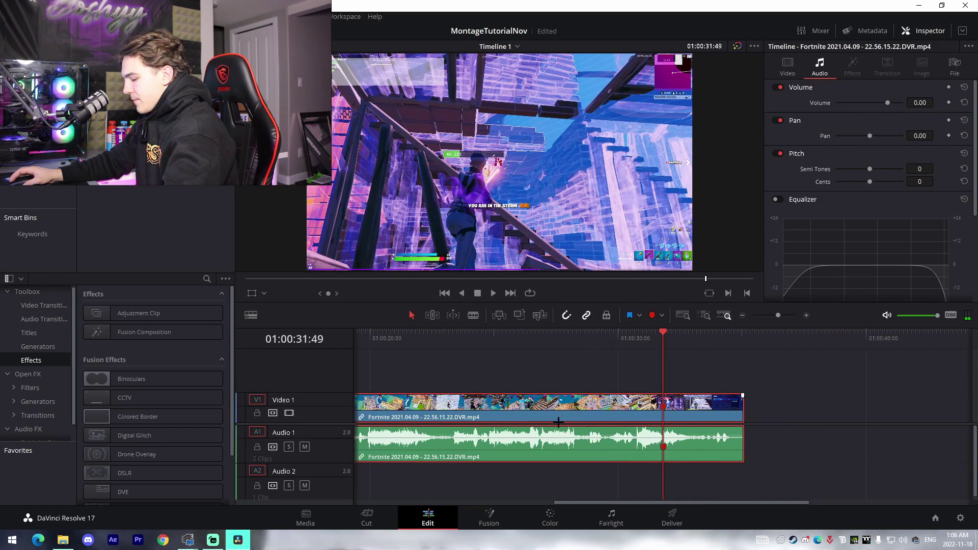
Trim the second gameplay clip's start to shortly before its red marker and bring it closer to the first clip.
{"action": "key", "text": "ctrl+z"}
{"action": "left_click_drag", "start_coordinate": [428, 432], "coordinate": [738, 440]}
{"action": "left_click_drag", "start_coordinate": [902, 408], "coordinate": [499, 416]}
{"action": "left_click_drag", "start_coordinate": [560, 397], "coordinate": [817, 320]}
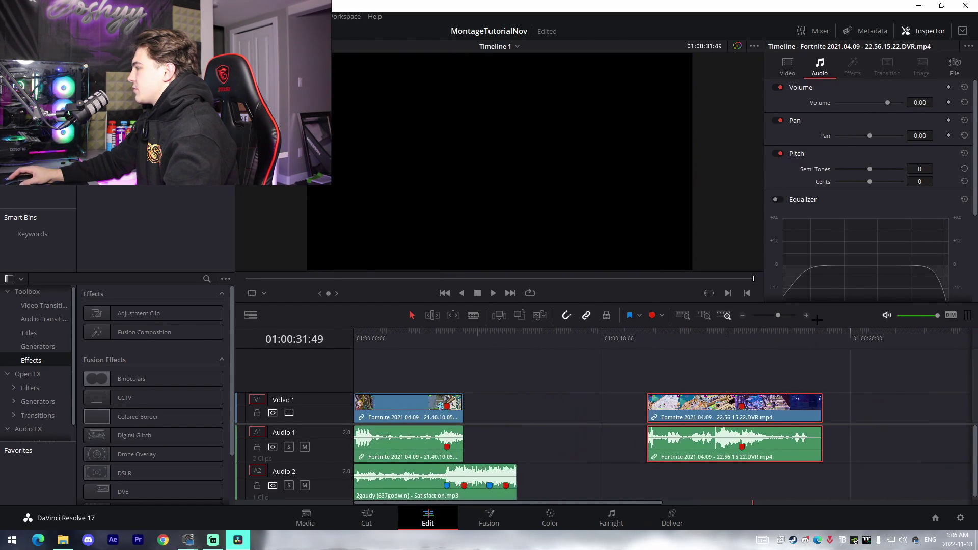
{"action": "left_click_drag", "start_coordinate": [719, 413], "coordinate": [587, 419]}
{"action": "left_click_drag", "start_coordinate": [522, 414], "coordinate": [593, 414]}
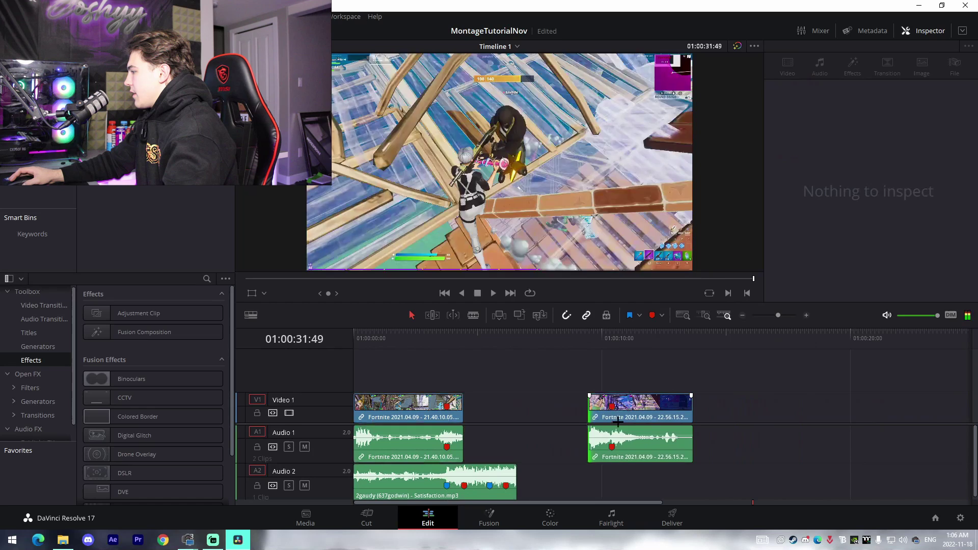
Align the second clip's red marker with the song's second blue marker and fit its ends to the first clip and the song's end.
{"action": "left_click_drag", "start_coordinate": [671, 416], "coordinate": [548, 420]}
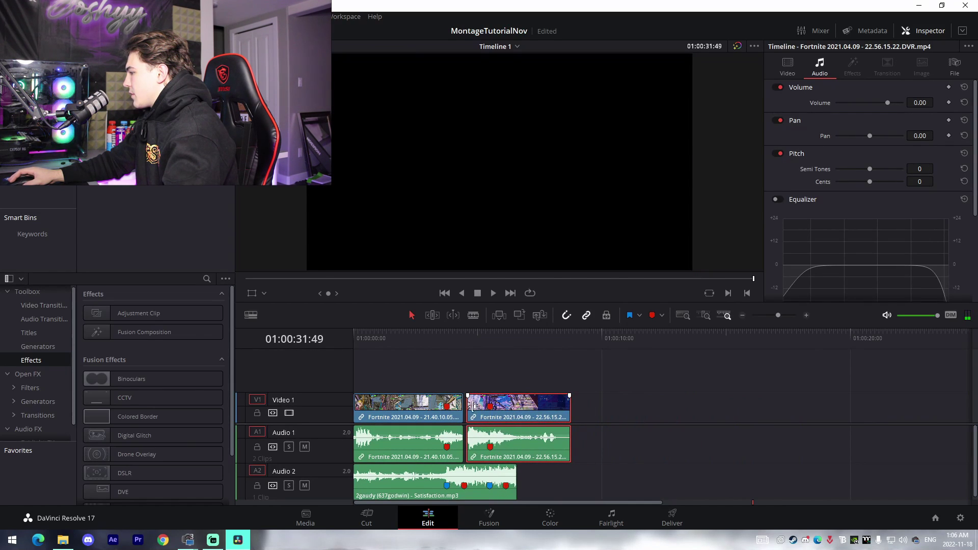
{"action": "left_click_drag", "start_coordinate": [472, 406], "coordinate": [469, 407]}
{"action": "left_click_drag", "start_coordinate": [569, 433], "coordinate": [571, 433]}
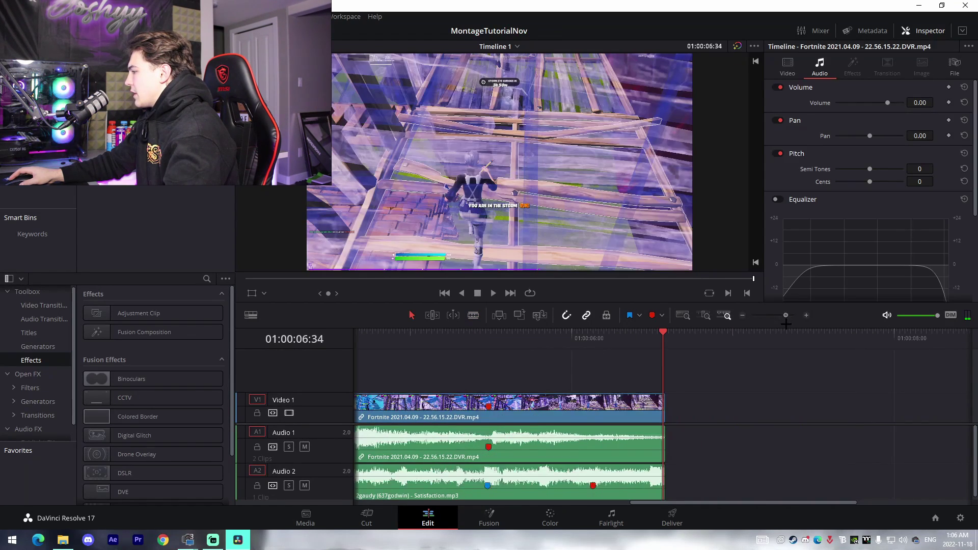
{"action": "left_click_drag", "start_coordinate": [786, 317], "coordinate": [782, 327]}
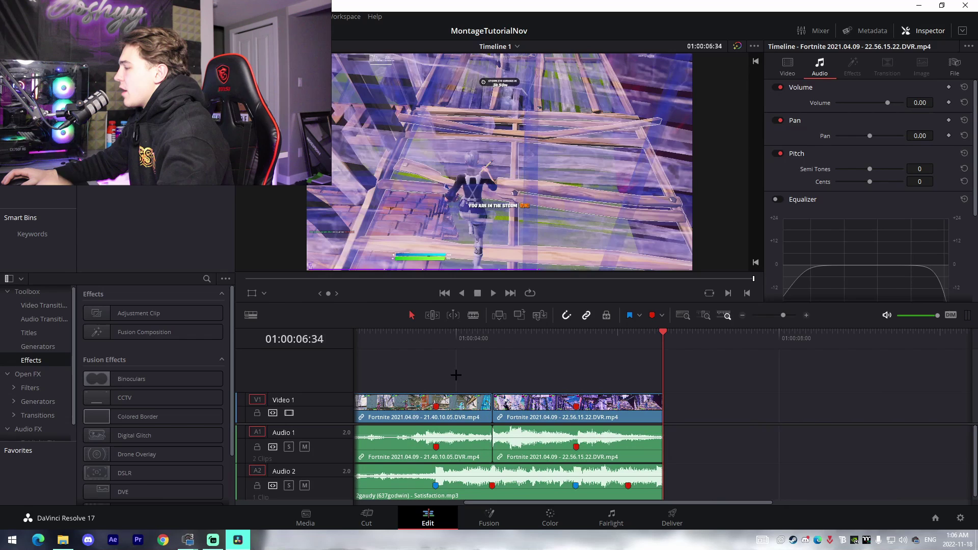
Place the playhead at the first shot, 01:00:03:44, and unlink the first gameplay clip's video from its audio.
{"action": "left_click", "coordinate": [436, 346]}
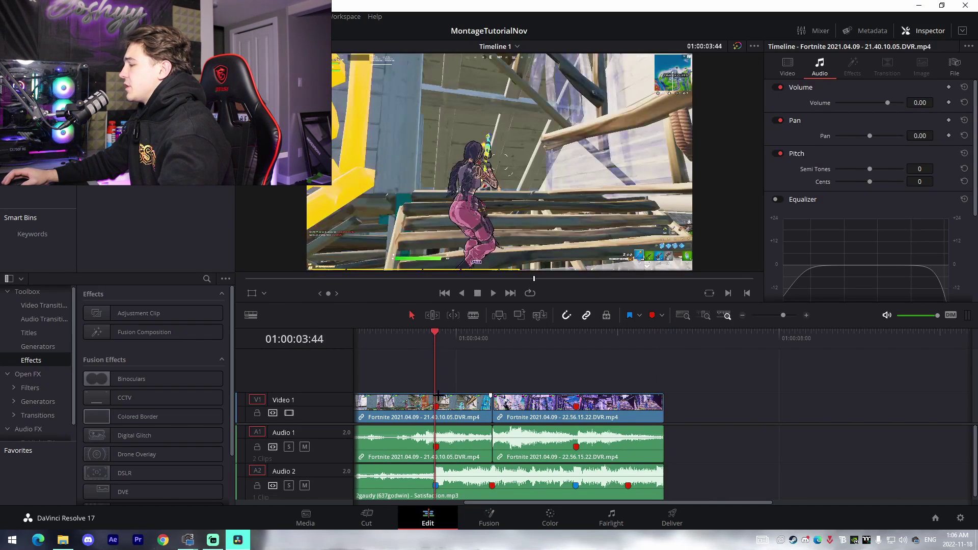
{"action": "right_click", "coordinate": [472, 402]}
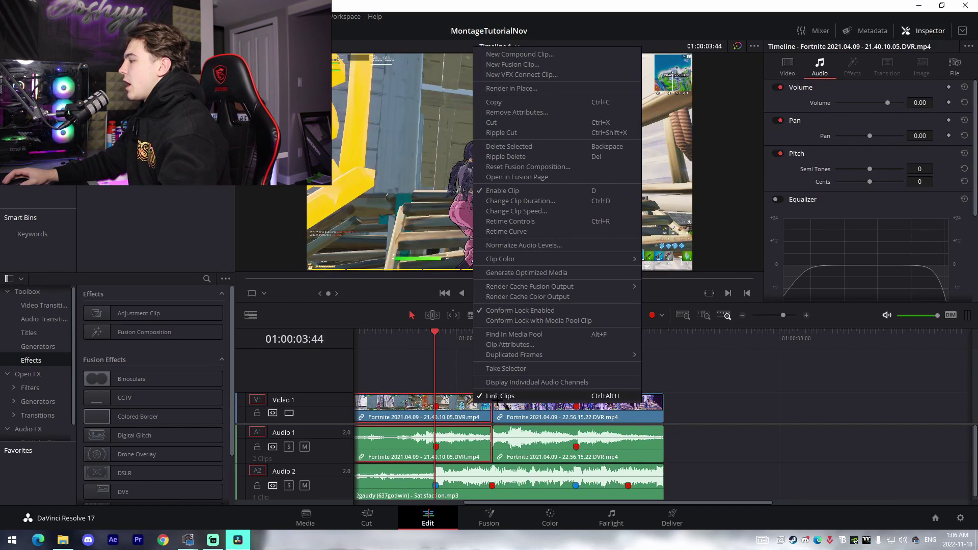
{"action": "left_click", "coordinate": [506, 396]}
{"action": "right_click", "coordinate": [443, 413]}
{"action": "left_click", "coordinate": [420, 396]}
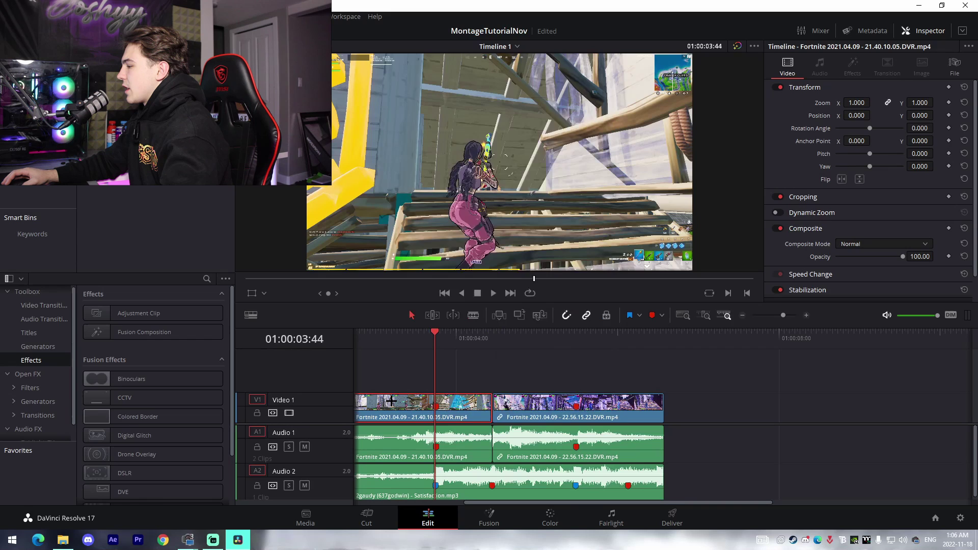
Show the Retime Controls on the first gameplay clip's video and add a speed point at 01:00:03:44.
{"action": "right_click", "coordinate": [392, 401]}
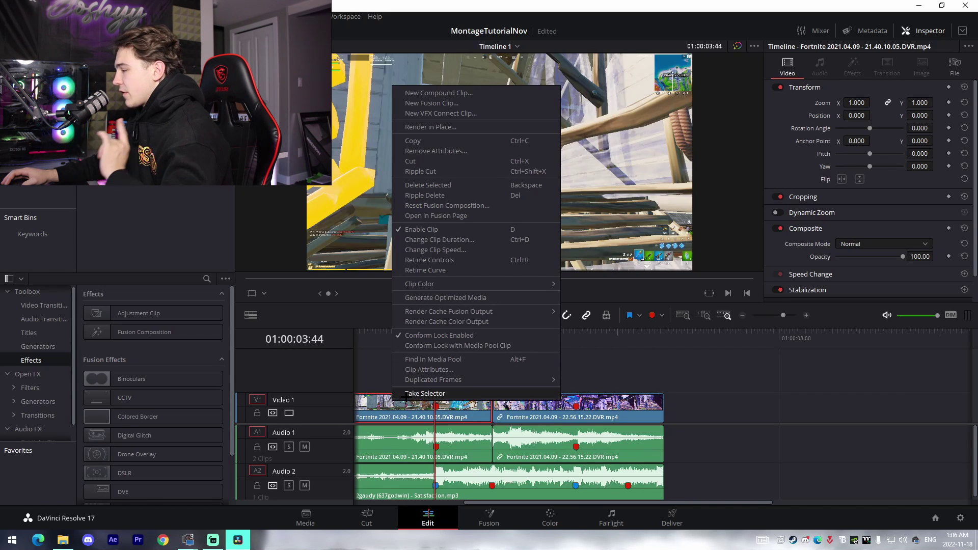
{"action": "left_click", "coordinate": [429, 260]}
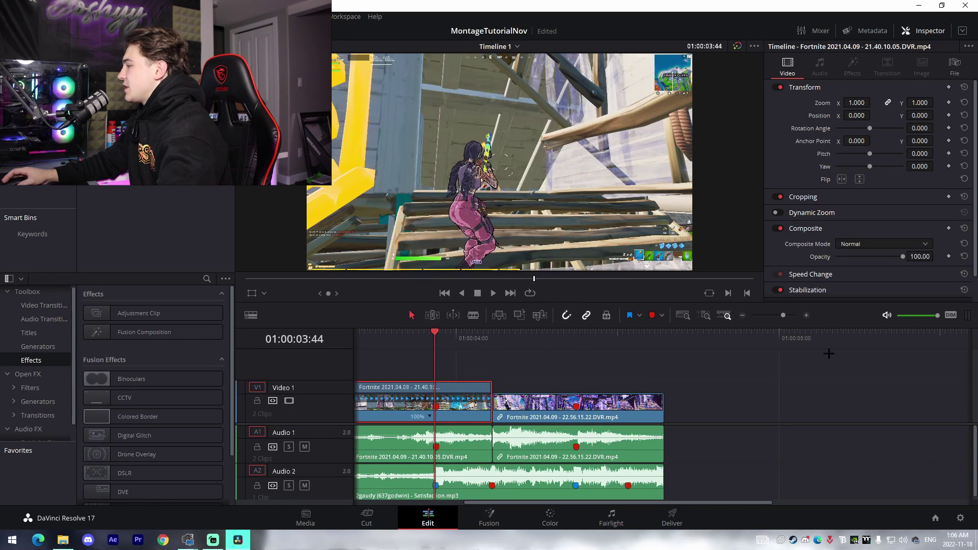
{"action": "scroll", "coordinate": [540, 414], "scroll_direction": "up", "scroll_amount": 4}
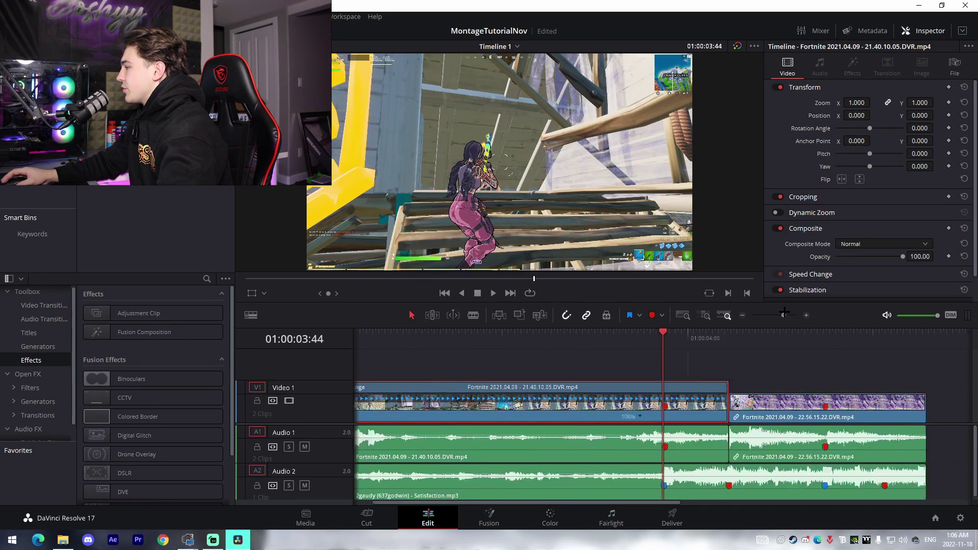
{"action": "right_click", "coordinate": [541, 415]}
{"action": "left_click", "coordinate": [560, 431]}
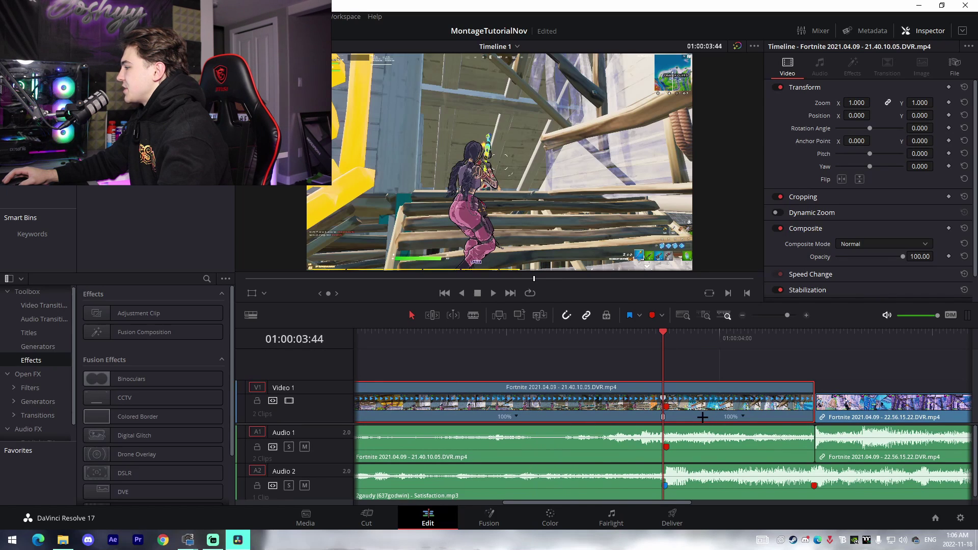
Set the speed of the first clip's segment after the speed point to 50%.
{"action": "right_click", "coordinate": [743, 415]}
{"action": "mouse_move", "coordinate": [773, 456]}
{"action": "left_click", "coordinate": [835, 462]}
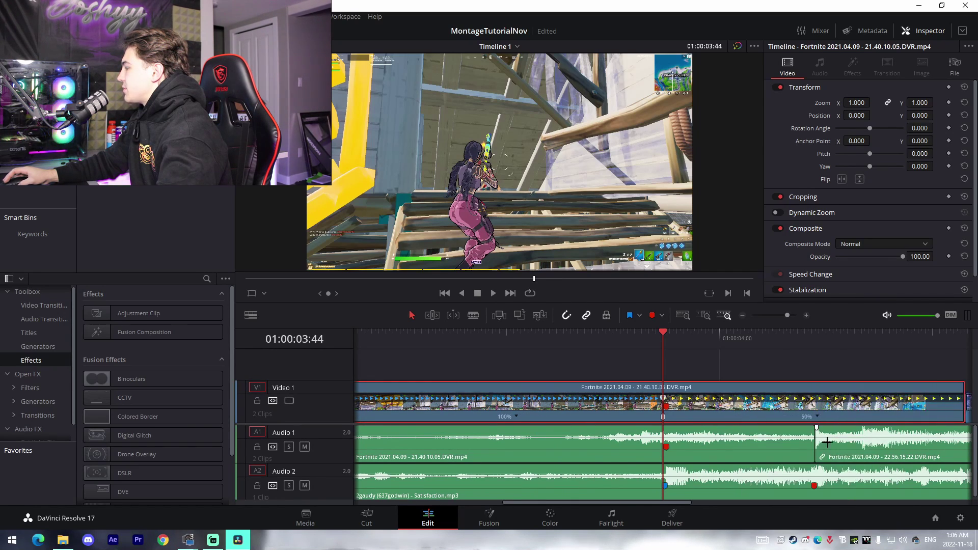
Trim the slowed first clip's video back to the start of the second clip and play the edit.
{"action": "key", "text": "ctrl+minus"}
{"action": "left_click_drag", "start_coordinate": [718, 405], "coordinate": [665, 405]}
{"action": "left_click", "coordinate": [568, 335]}
{"action": "key", "text": "space"}
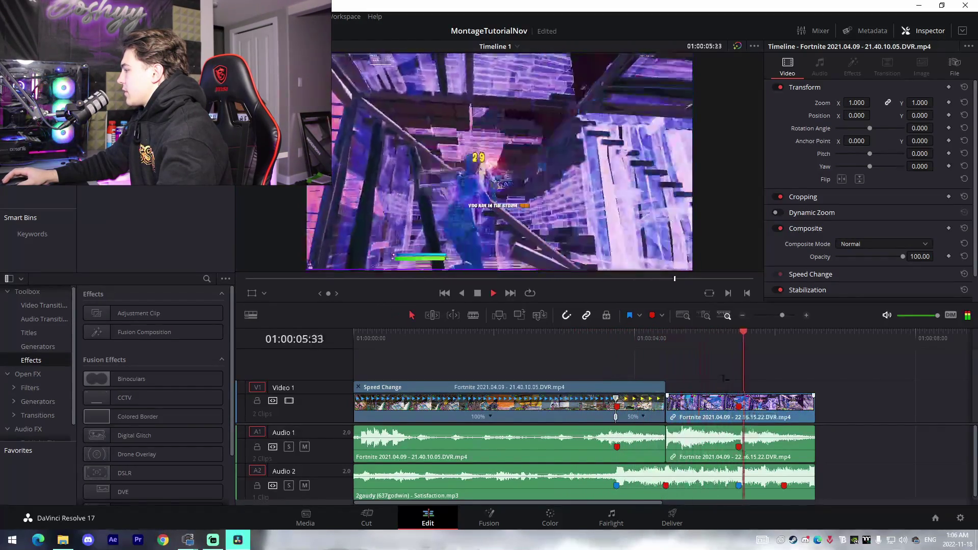
Place the playhead at the second shot, 01:00:05:29, and unlink the second gameplay clip's video from its audio.
{"action": "right_click", "coordinate": [767, 402]}
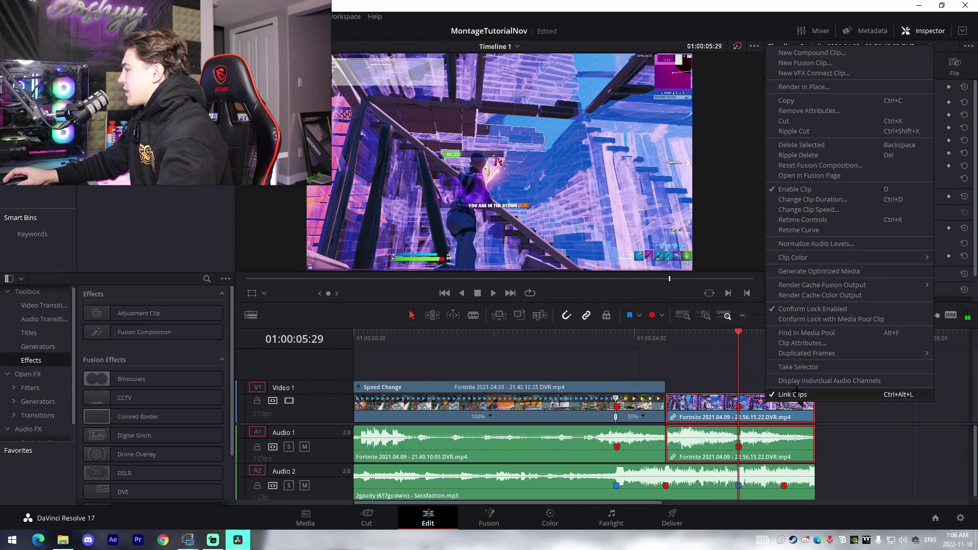
{"action": "left_click", "coordinate": [788, 396]}
{"action": "left_click", "coordinate": [764, 404]}
Show the Retime Controls on the second gameplay clip's video and add a speed point at 01:00:05:29.
{"action": "right_click", "coordinate": [764, 403]}
{"action": "left_click", "coordinate": [801, 258]}
{"action": "left_click", "coordinate": [746, 416]}
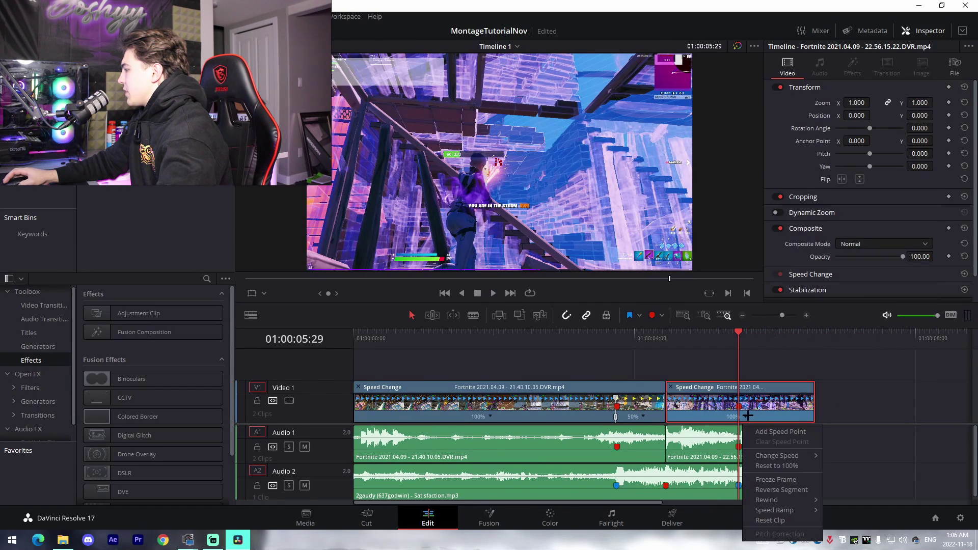
{"action": "left_click", "coordinate": [767, 432]}
Set the second clip's segment after the speed point to 50%, trim its end to the song's end and play it.
{"action": "left_click", "coordinate": [781, 416]}
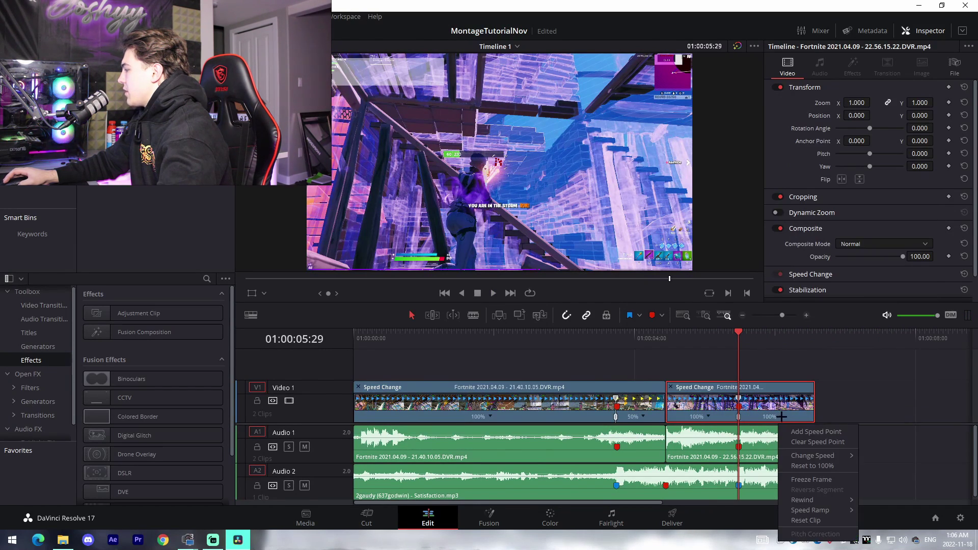
{"action": "left_click", "coordinate": [885, 447]}
{"action": "left_click_drag", "start_coordinate": [890, 385], "coordinate": [815, 402]}
{"action": "left_click", "coordinate": [667, 370]}
{"action": "key", "text": "space"}
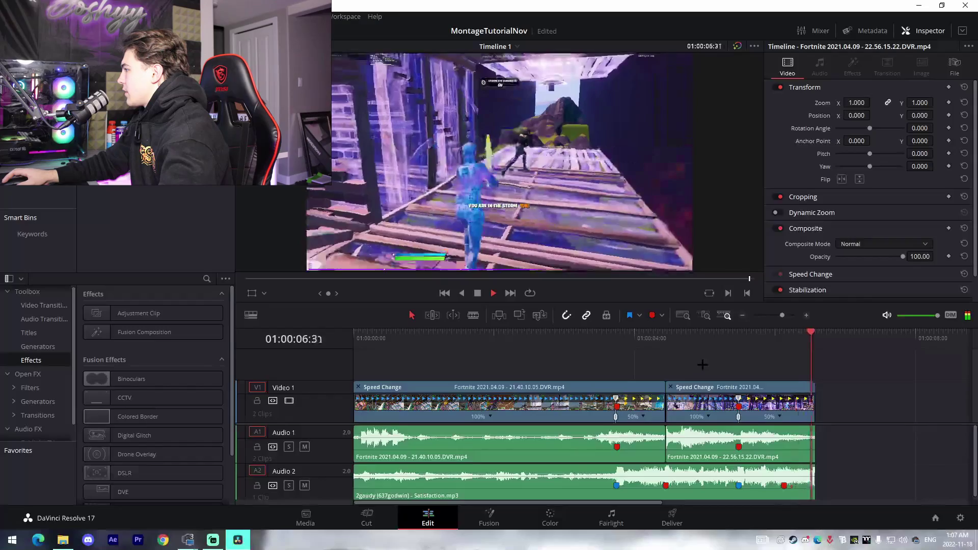
Close the Retime Controls on both gameplay clips and save the project.
{"action": "left_click", "coordinate": [670, 387]}
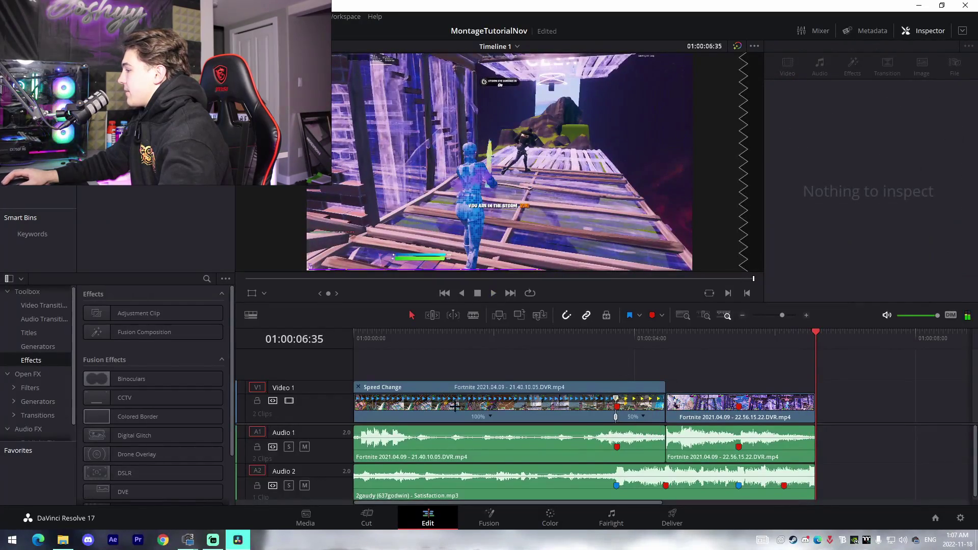
{"action": "left_click", "coordinate": [358, 387]}
{"action": "left_click", "coordinate": [558, 369]}
{"action": "key", "text": "space"}
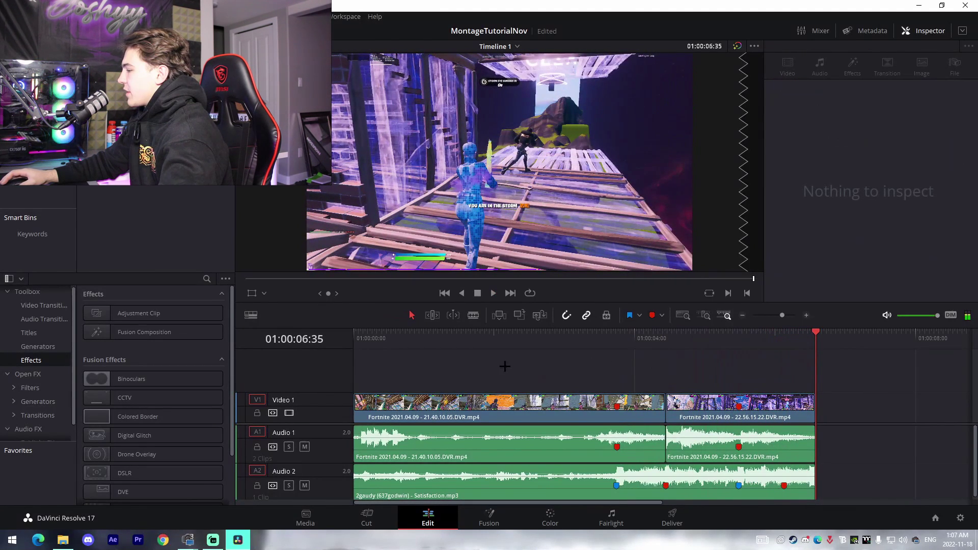
{"action": "key", "text": "ctrl+s"}
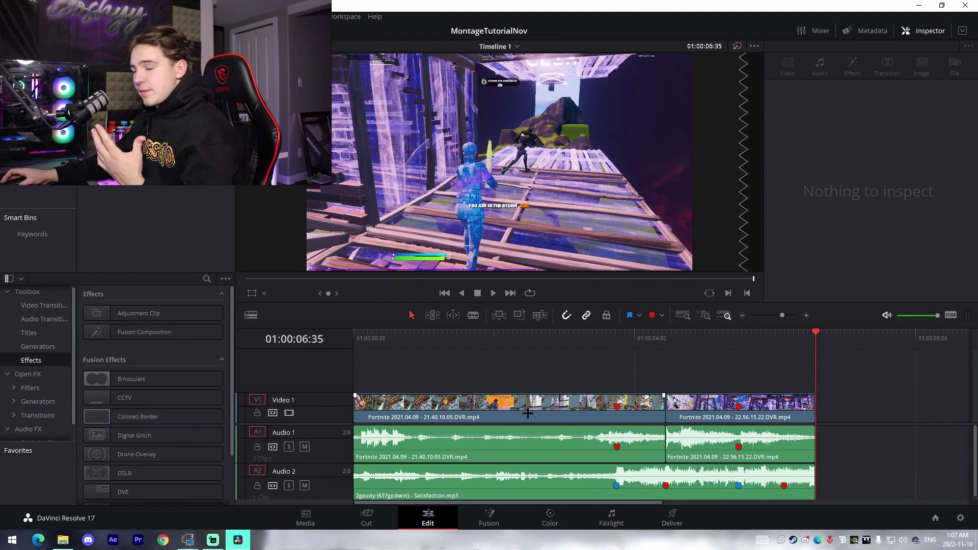
Try a Cross Dissolve transition at the cut between the two gameplay clips, play it back and remove it.
{"action": "left_click", "coordinate": [37, 305]}
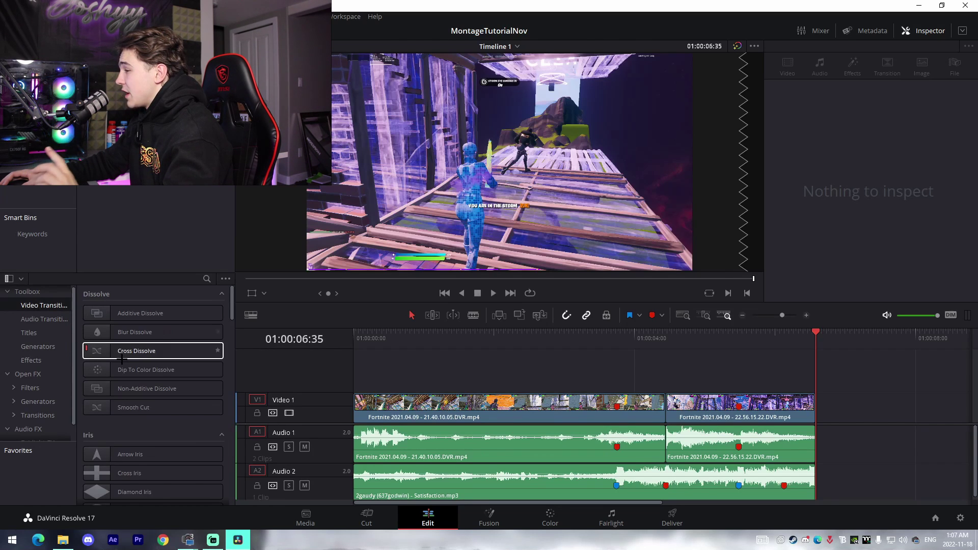
{"action": "left_click_drag", "start_coordinate": [122, 358], "coordinate": [633, 405]}
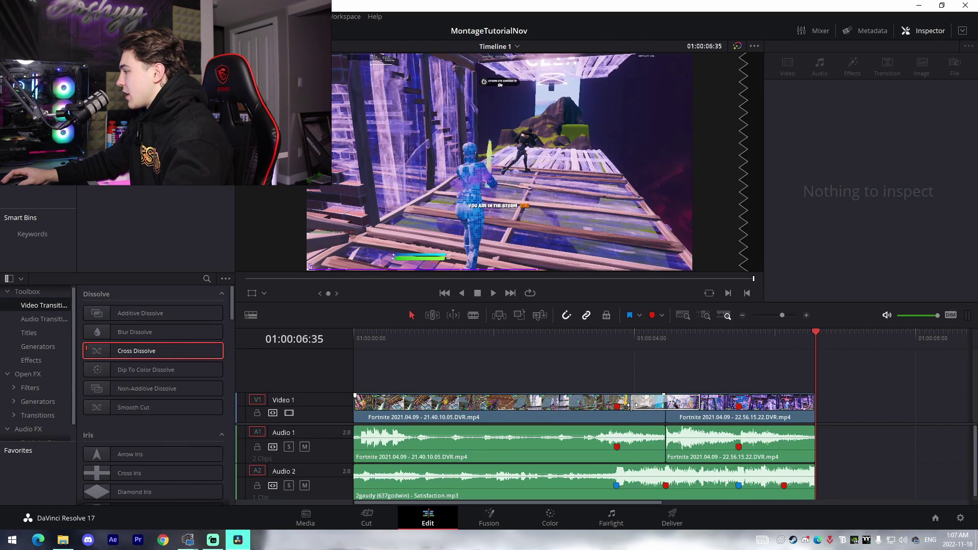
{"action": "left_click", "coordinate": [652, 339]}
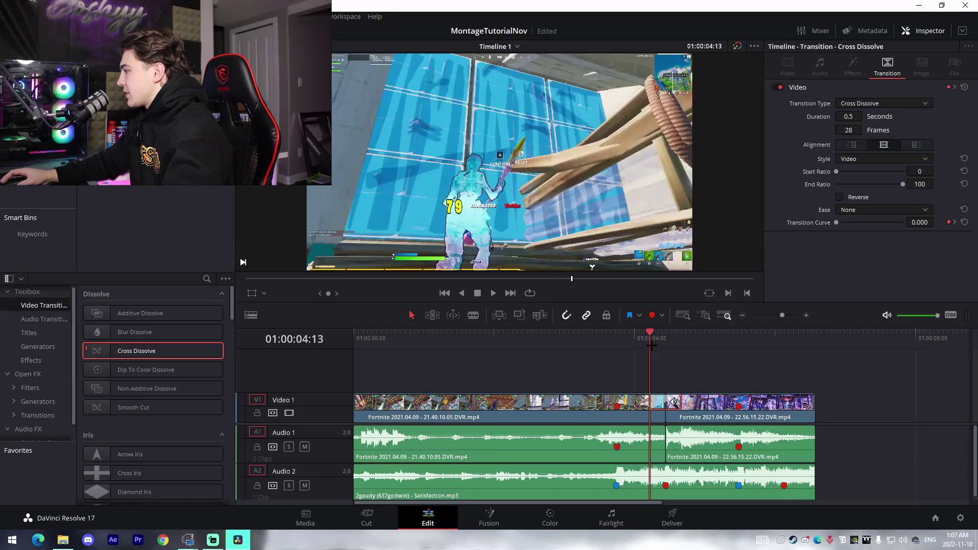
{"action": "key", "text": "space"}
{"action": "left_click", "coordinate": [649, 340]}
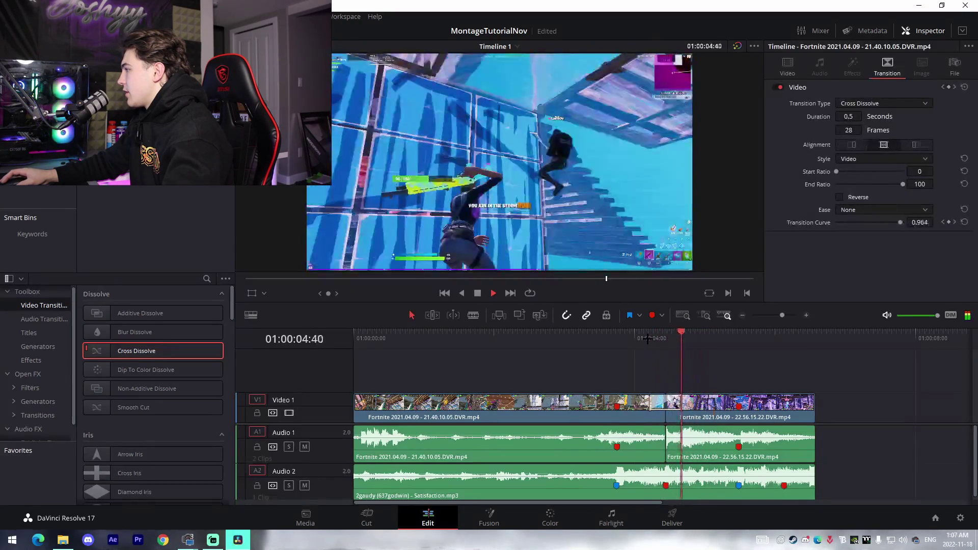
{"action": "key", "text": "space"}
{"action": "key", "text": "Delete"}
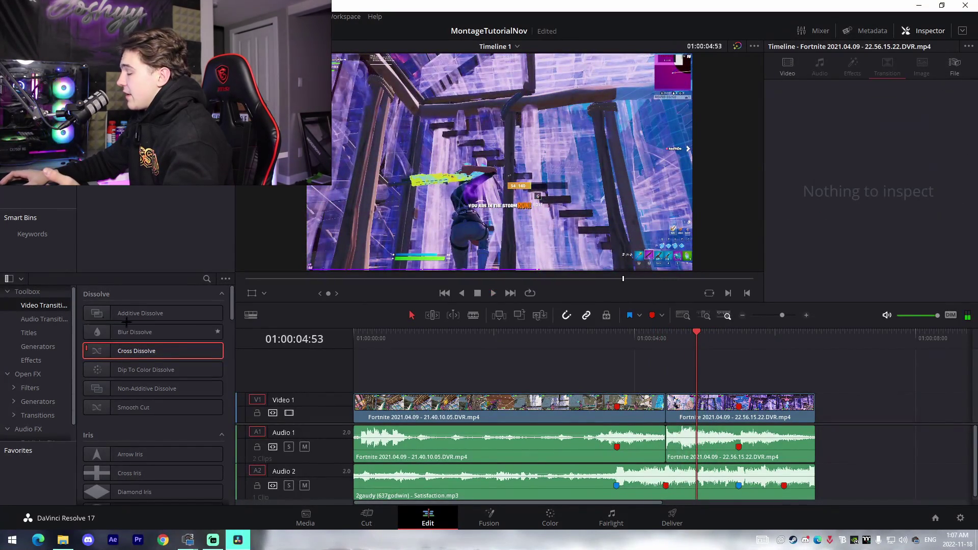
Try a Slide Up transition at the cut between the two gameplay clips, play it back and remove it.
{"action": "scroll", "coordinate": [167, 422], "scroll_direction": "down", "scroll_amount": 10}
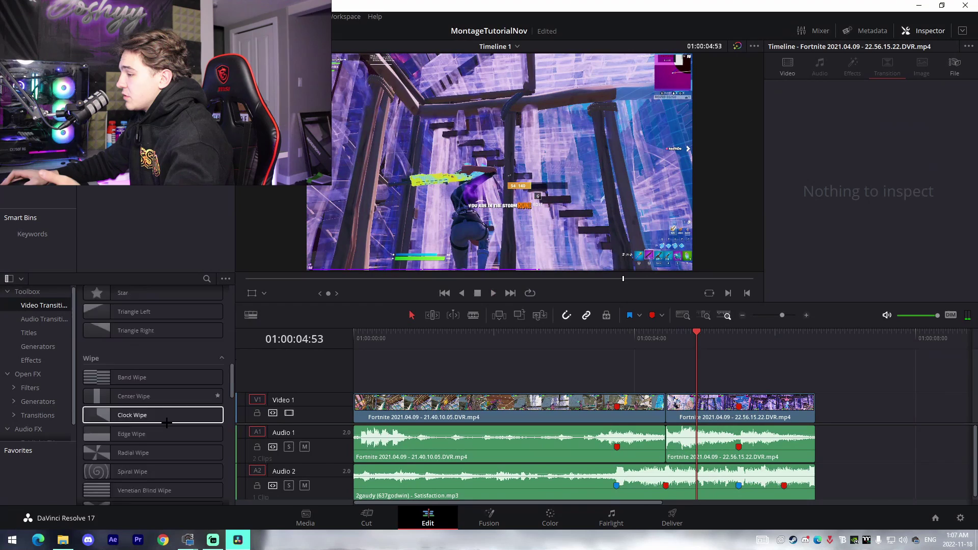
{"action": "scroll", "coordinate": [167, 423], "scroll_direction": "down", "scroll_amount": 8}
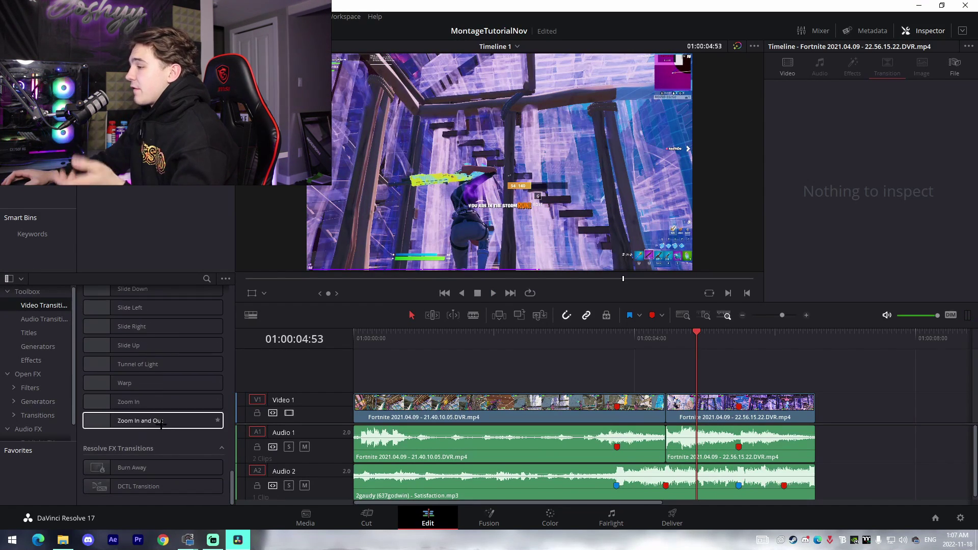
{"action": "left_click_drag", "start_coordinate": [153, 345], "coordinate": [667, 412]}
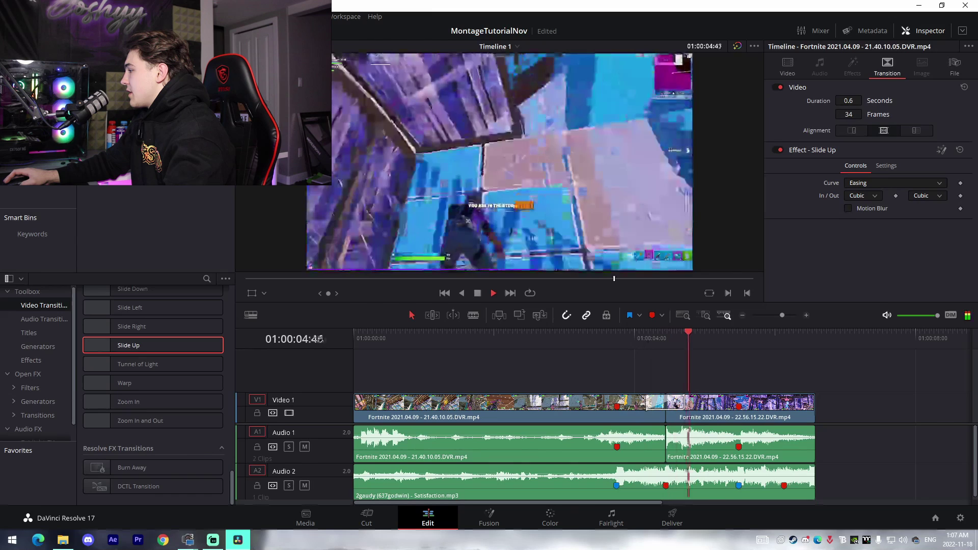
{"action": "key", "text": "space"}
{"action": "key", "text": "Delete"}
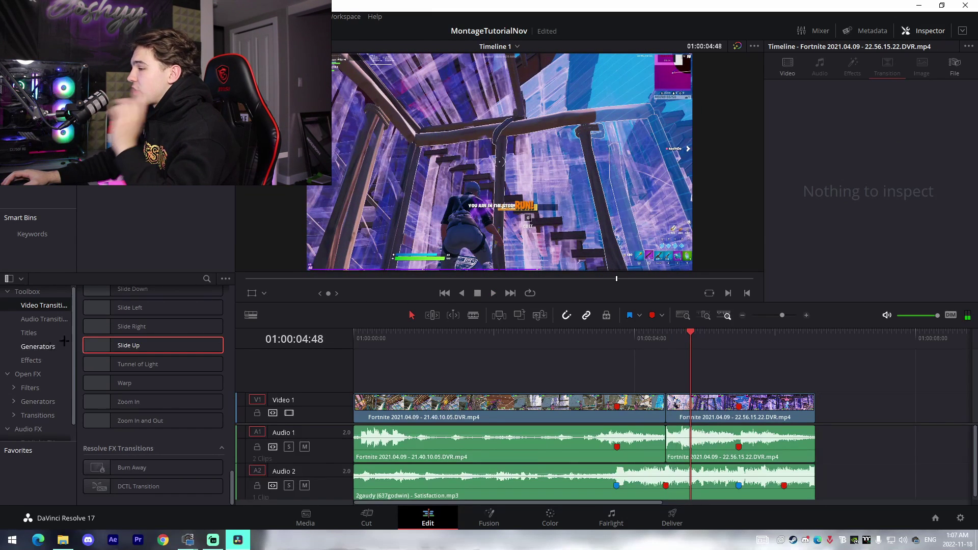
Add an Adjustment Clip above the gameplay clips, shorten it to about one second and centre it over their cut.
{"action": "left_click", "coordinate": [32, 360]}
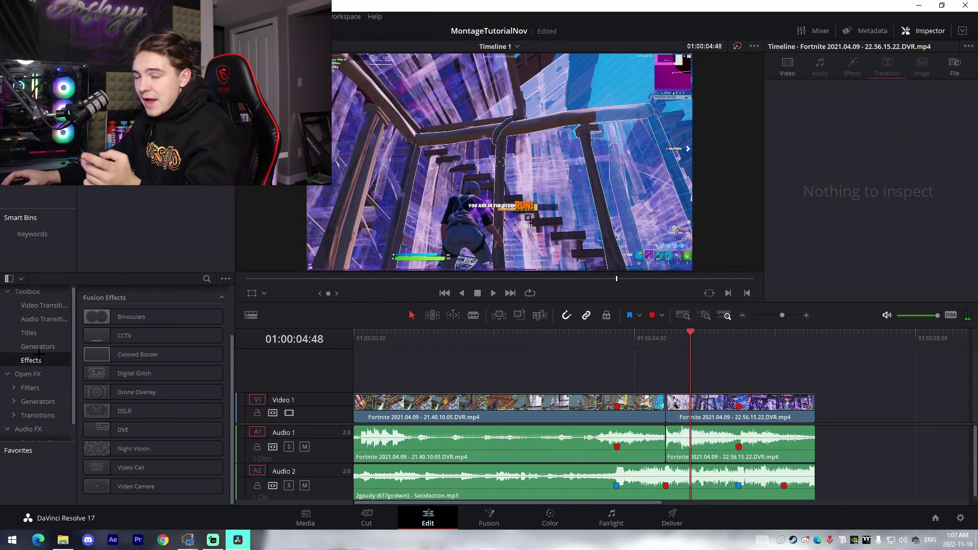
{"action": "double_click", "coordinate": [110, 330]}
{"action": "left_click", "coordinate": [500, 345]}
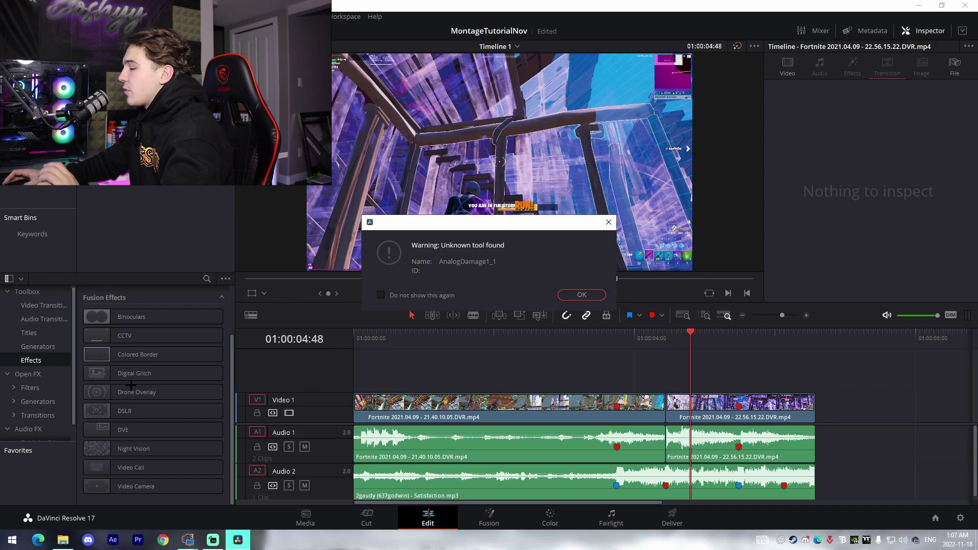
{"action": "left_click", "coordinate": [590, 297]}
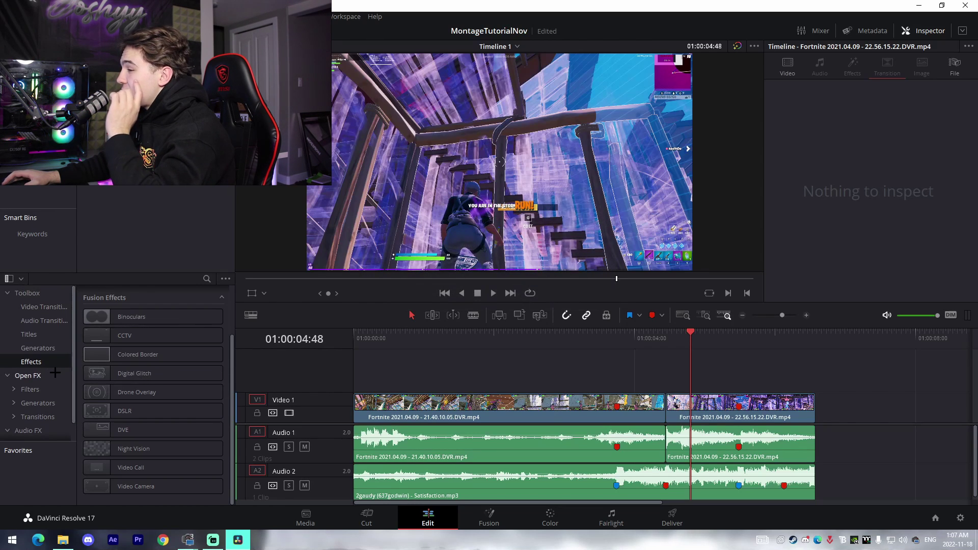
{"action": "scroll", "coordinate": [96, 366], "scroll_direction": "up", "scroll_amount": 3}
{"action": "left_click_drag", "start_coordinate": [135, 313], "coordinate": [556, 382]}
{"action": "left_click_drag", "start_coordinate": [901, 376], "coordinate": [690, 385]}
{"action": "left_click_drag", "start_coordinate": [499, 378], "coordinate": [675, 378]}
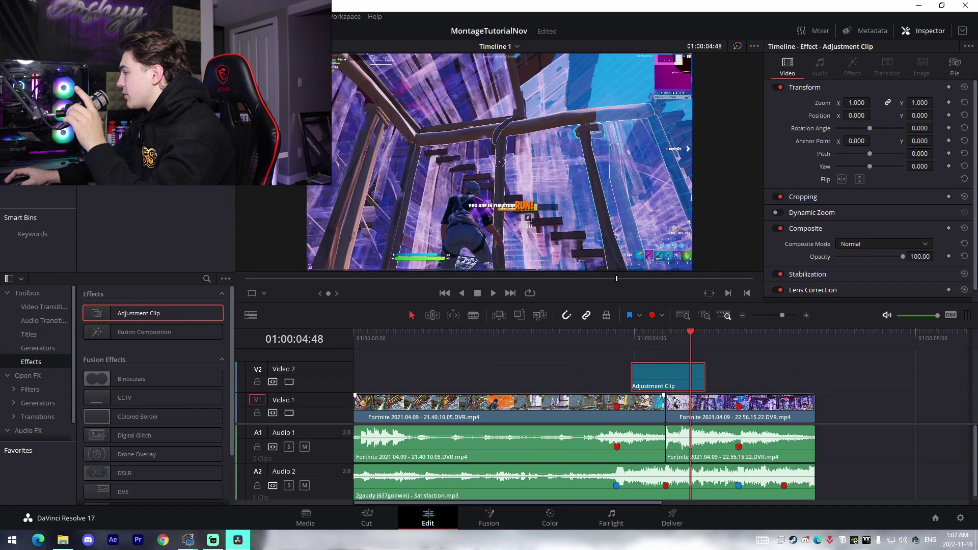
Open the adjustment clip in Fusion at the cut, 01:00:04:27, and browse in File Explorer to the Joshyy Transition Pack's Davinci folder.
{"action": "left_click", "coordinate": [666, 344]}
{"action": "left_click", "coordinate": [489, 516]}
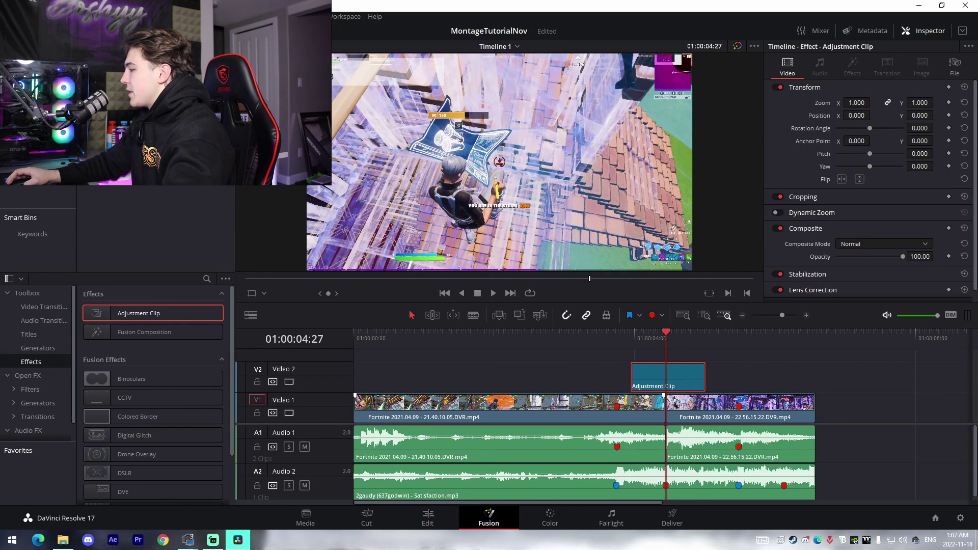
{"action": "mouse_move", "coordinate": [62, 535]}
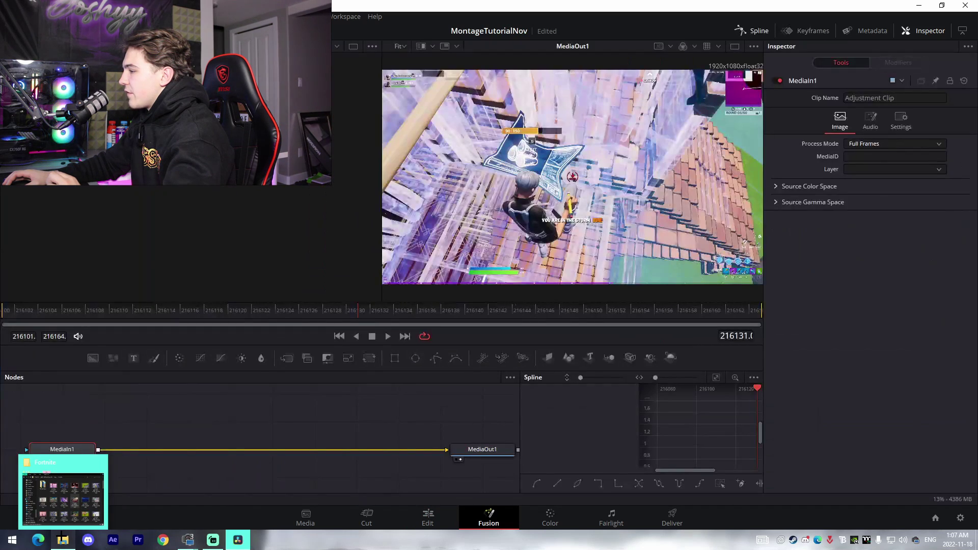
{"action": "left_click", "coordinate": [62, 535]}
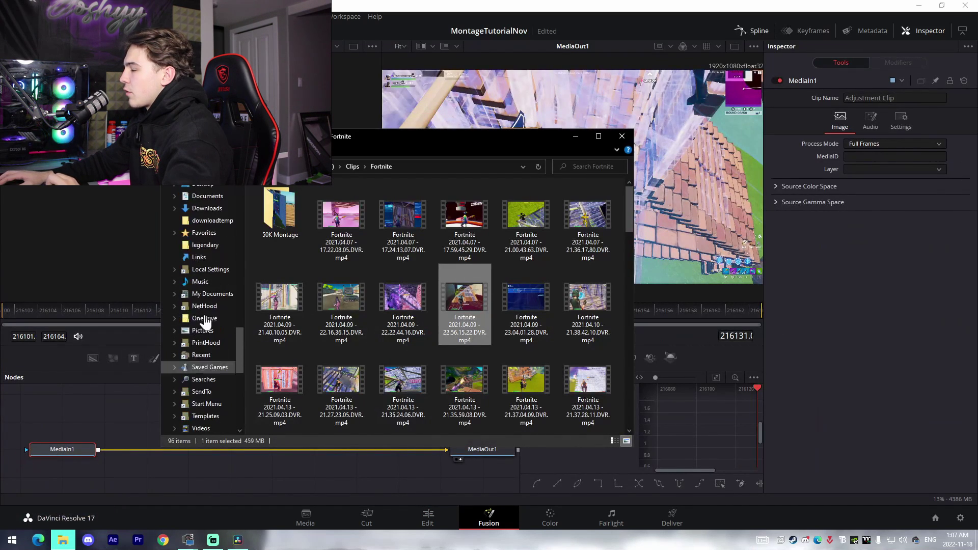
{"action": "scroll", "coordinate": [204, 316], "scroll_direction": "up", "scroll_amount": 10}
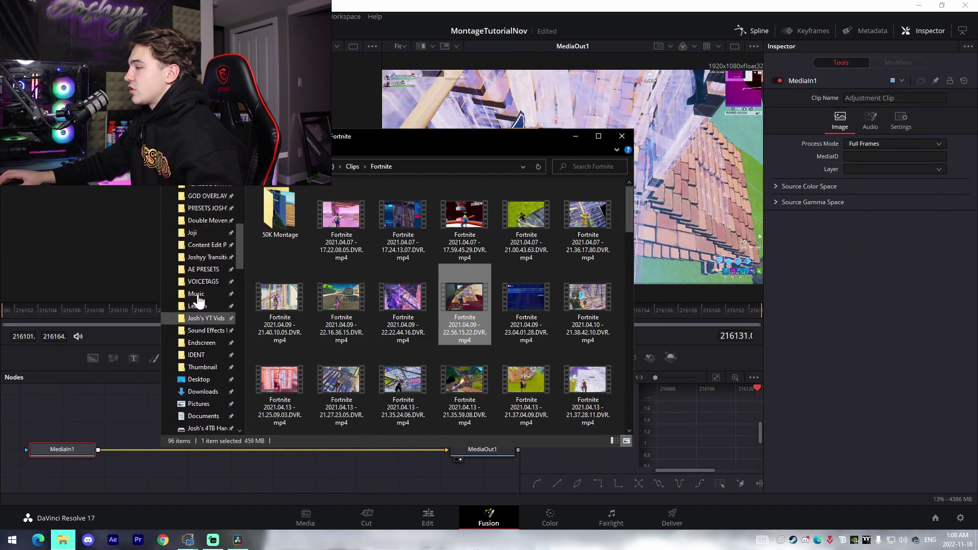
{"action": "scroll", "coordinate": [198, 300], "scroll_direction": "up", "scroll_amount": 3}
{"action": "left_click", "coordinate": [206, 367]}
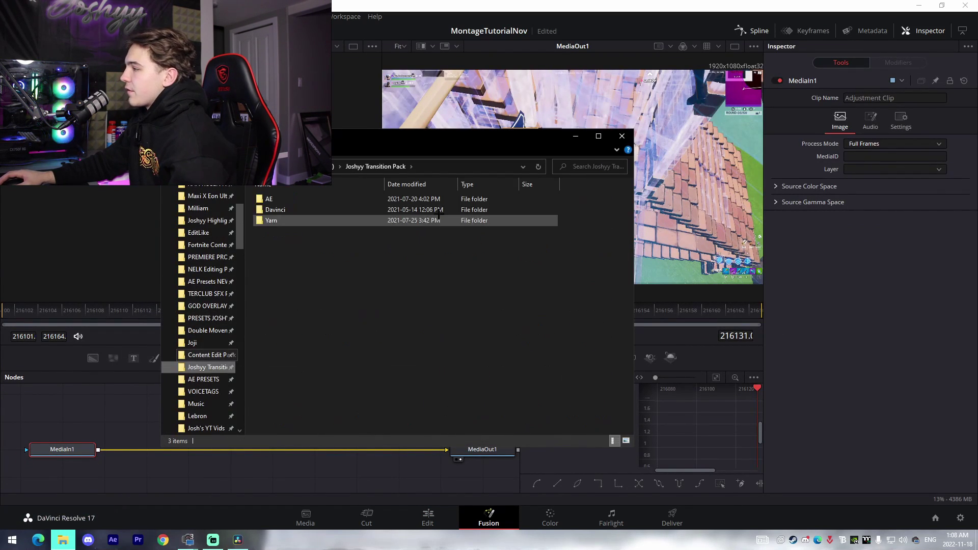
{"action": "double_click", "coordinate": [310, 217]}
{"action": "left_click", "coordinate": [171, 167]}
{"action": "double_click", "coordinate": [309, 209]}
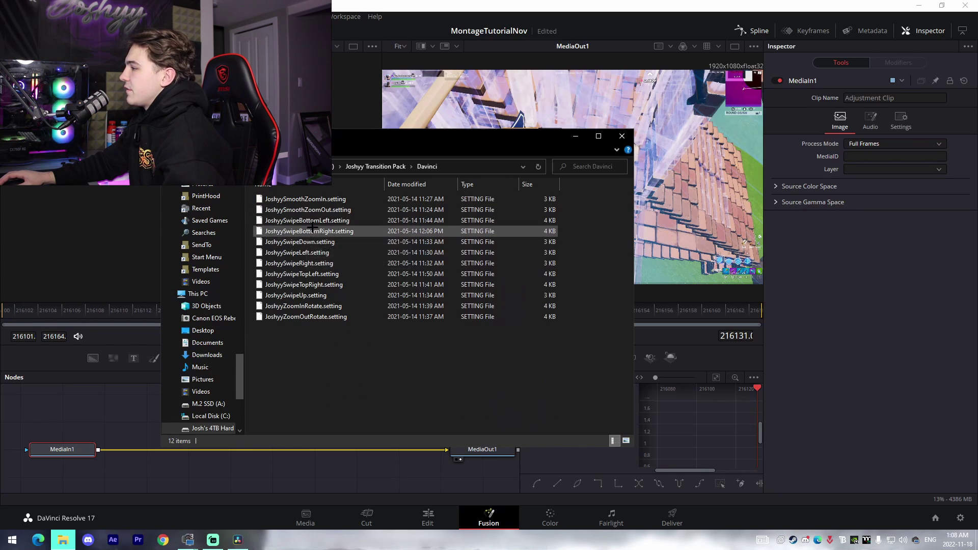
Add the JoshyySwipeRight.setting preset to the node graph and connect its S_BlurMoCurves1 node between MediaIn1 and MediaOut1.
{"action": "left_click_drag", "start_coordinate": [299, 262], "coordinate": [367, 475]}
{"action": "left_click_drag", "start_coordinate": [293, 478], "coordinate": [276, 439]}
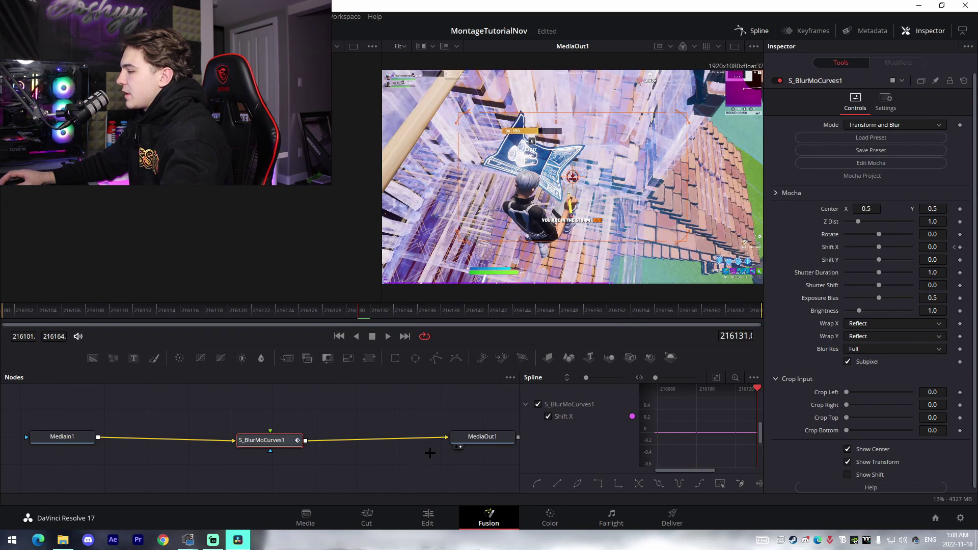
{"action": "key", "text": "ctrl+z"}
{"action": "left_click_drag", "start_coordinate": [415, 439], "coordinate": [206, 452]}
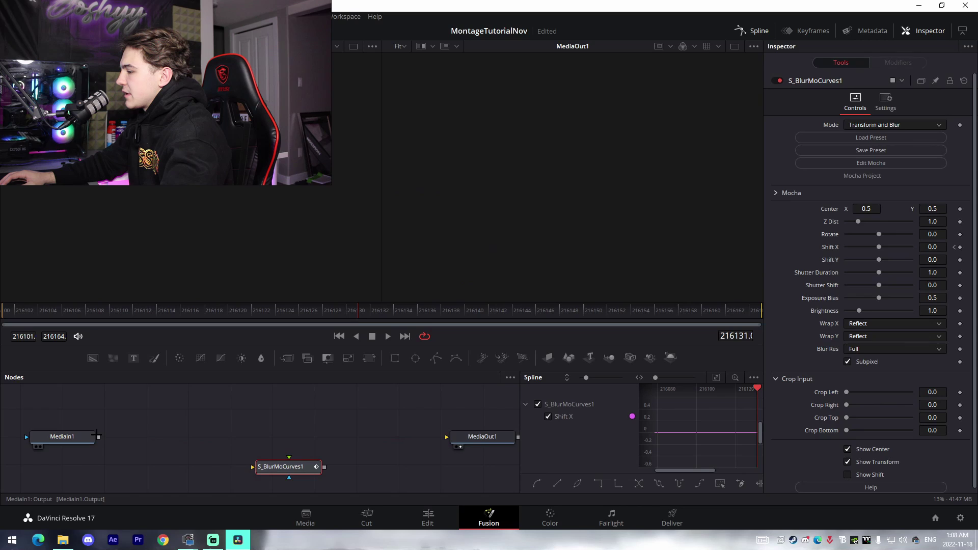
{"action": "left_click_drag", "start_coordinate": [97, 436], "coordinate": [443, 435]}
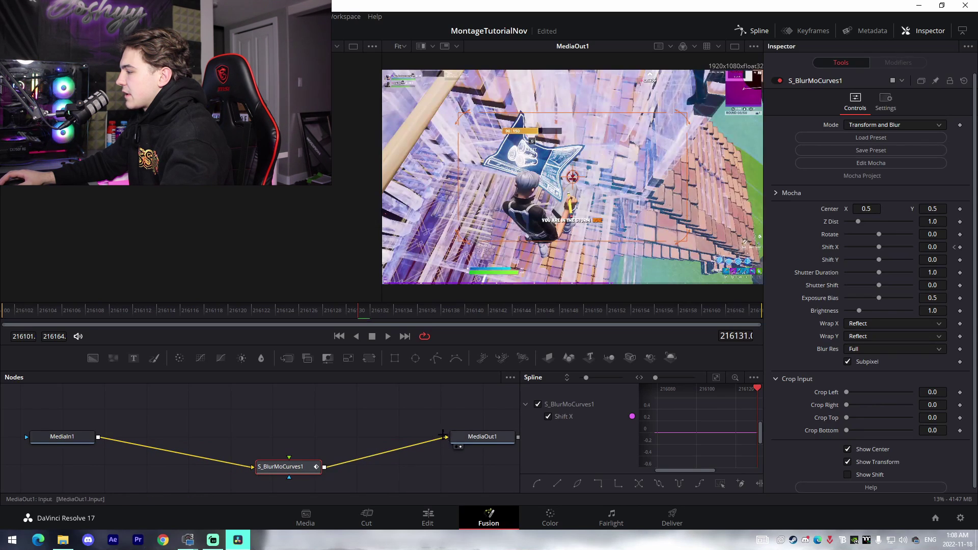
Show the Keyframes editor and shift all S_BlurMoCurves1 keyframes into the adjustment clip, with the middle pair near the playhead.
{"action": "left_click", "coordinate": [799, 30]}
{"action": "left_click_drag", "start_coordinate": [276, 443], "coordinate": [977, 417]}
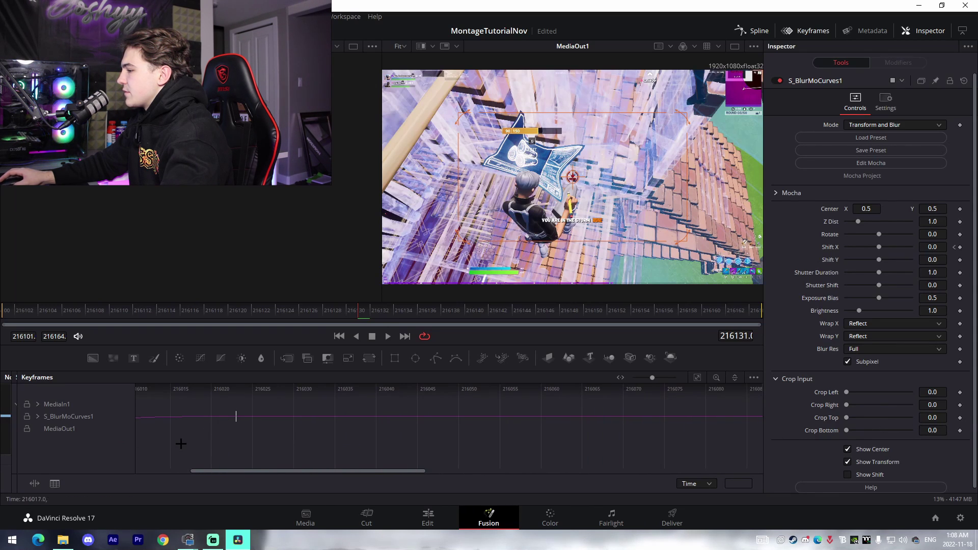
{"action": "left_click_drag", "start_coordinate": [181, 444], "coordinate": [419, 450]}
{"action": "left_click_drag", "start_coordinate": [180, 423], "coordinate": [216, 417]}
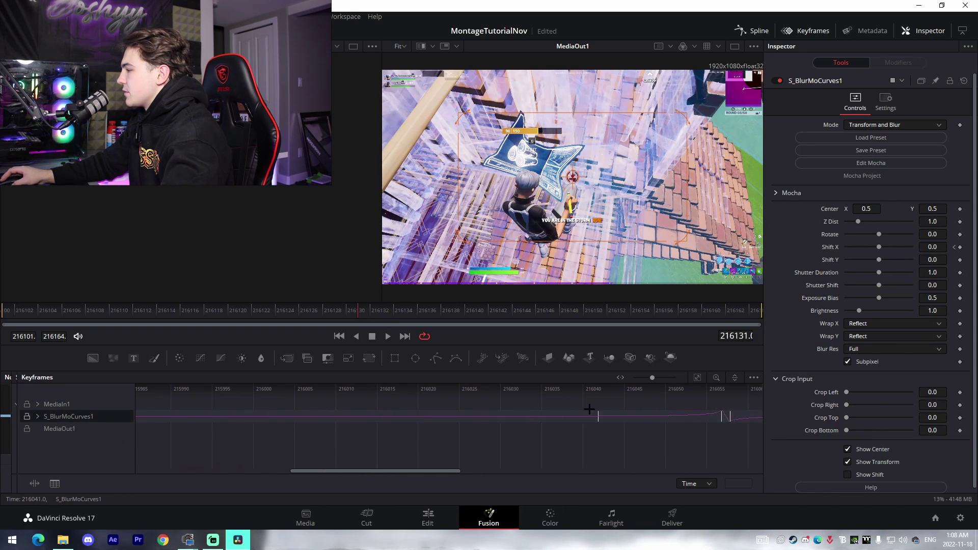
{"action": "left_click_drag", "start_coordinate": [765, 409], "coordinate": [255, 430]}
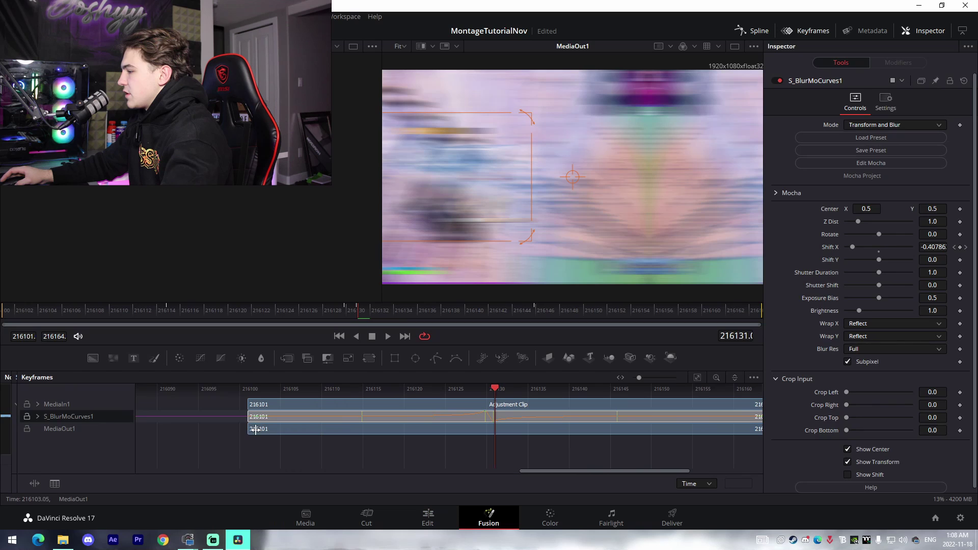
Expand the S_BlurMoCurves1 keyframes and fine-tune the second middle ShiftX keyframe to line up with the playhead at frame 216131.
{"action": "left_click", "coordinate": [38, 416]}
{"action": "scroll", "coordinate": [526, 434], "scroll_direction": "up", "scroll_amount": 6}
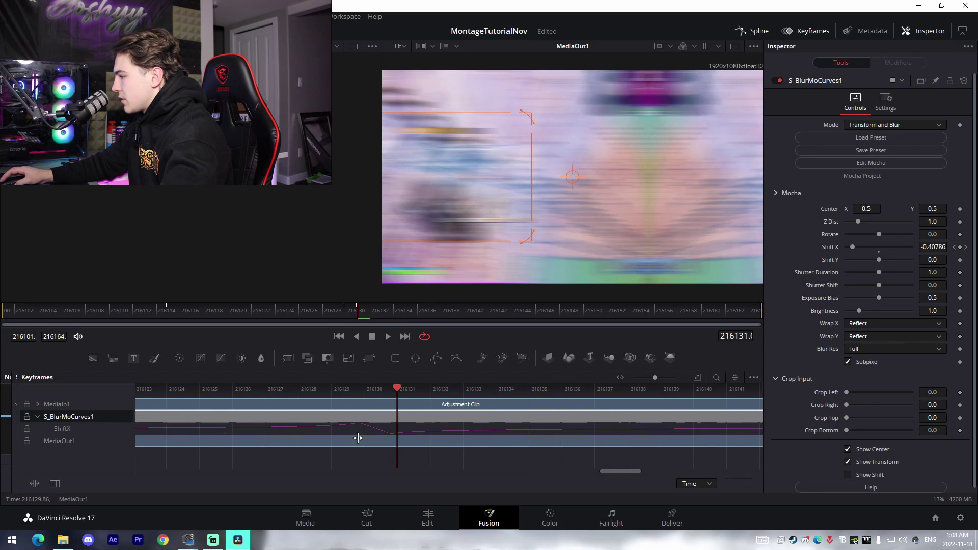
{"action": "left_click_drag", "start_coordinate": [392, 434], "coordinate": [394, 432]}
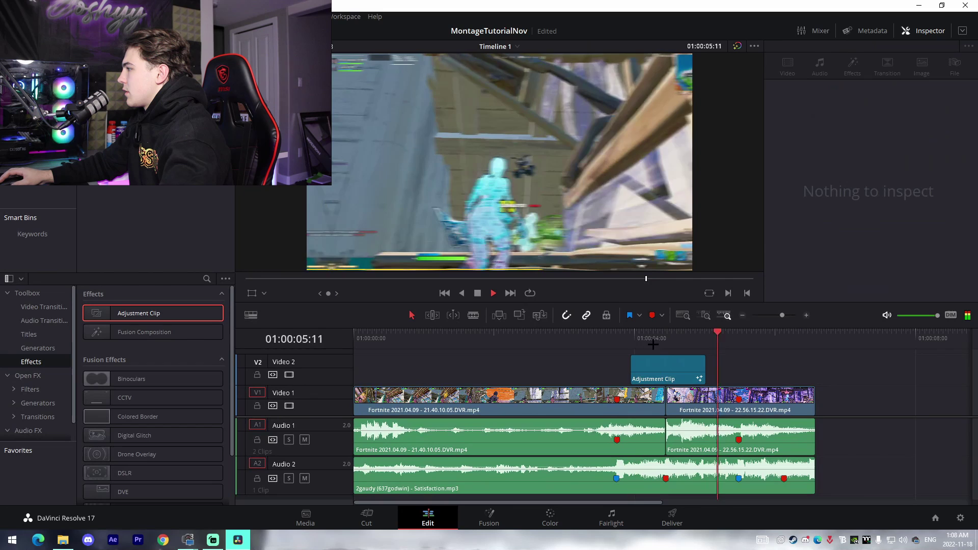
Play back the swipe transition across the cut between the two gameplay clips, and return the playhead to the cut at 01:00:04:27.
{"action": "left_click", "coordinate": [658, 345]}
{"action": "left_click", "coordinate": [656, 345]}
{"action": "left_click", "coordinate": [651, 344]}
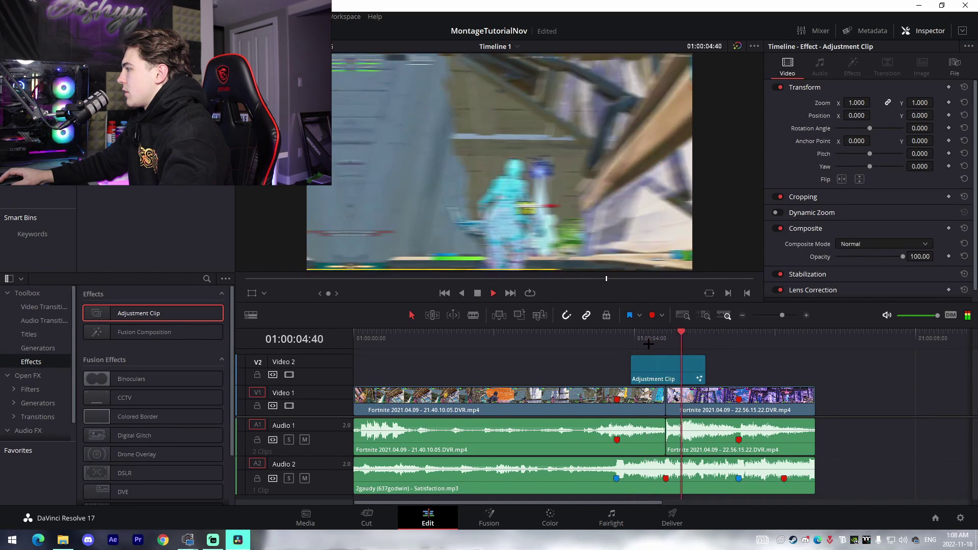
{"action": "key", "text": "space"}
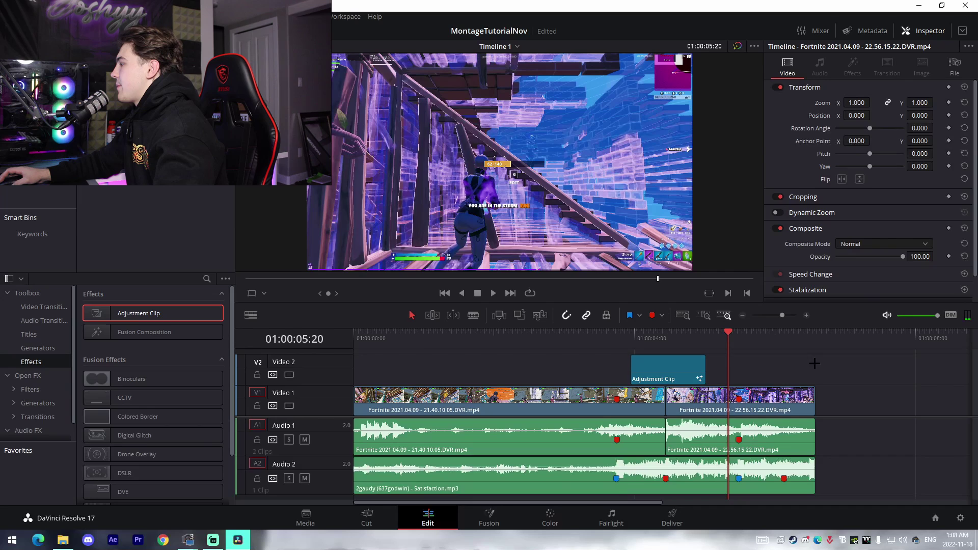
{"action": "left_click", "coordinate": [666, 337]}
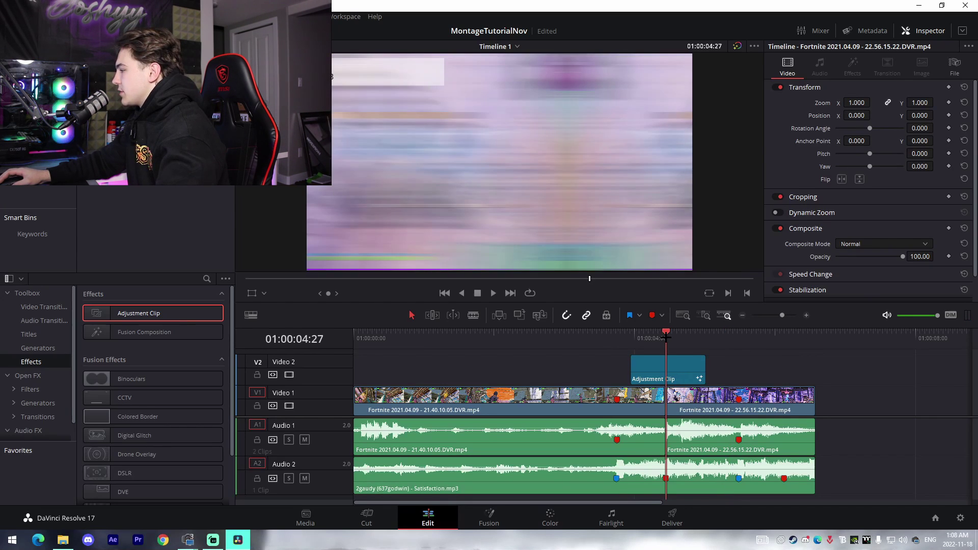
Move the transition's adjustment clip up one track and place a new adjustment clip on Video 2, starting at the beat marker before the cut.
{"action": "left_click_drag", "start_coordinate": [681, 362], "coordinate": [682, 348]}
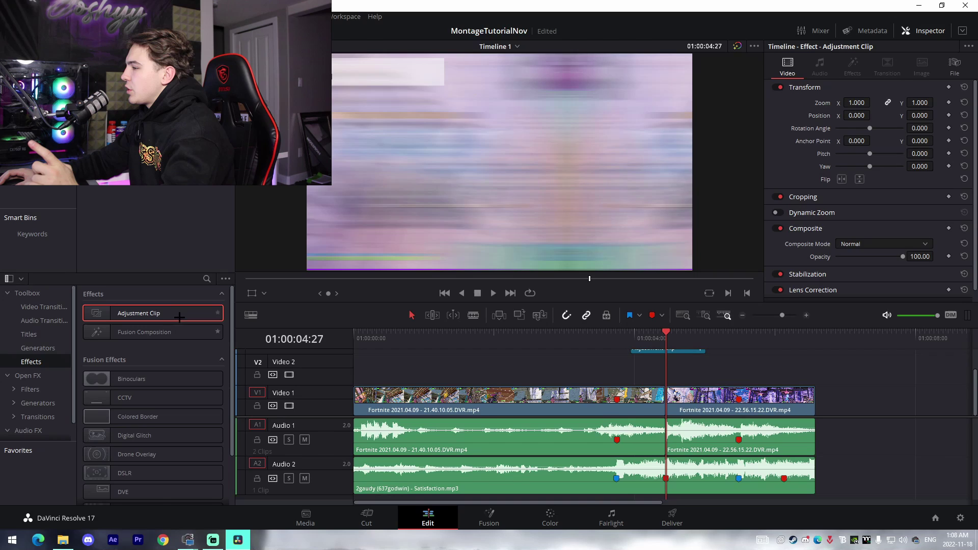
{"action": "left_click_drag", "start_coordinate": [179, 316], "coordinate": [632, 379]}
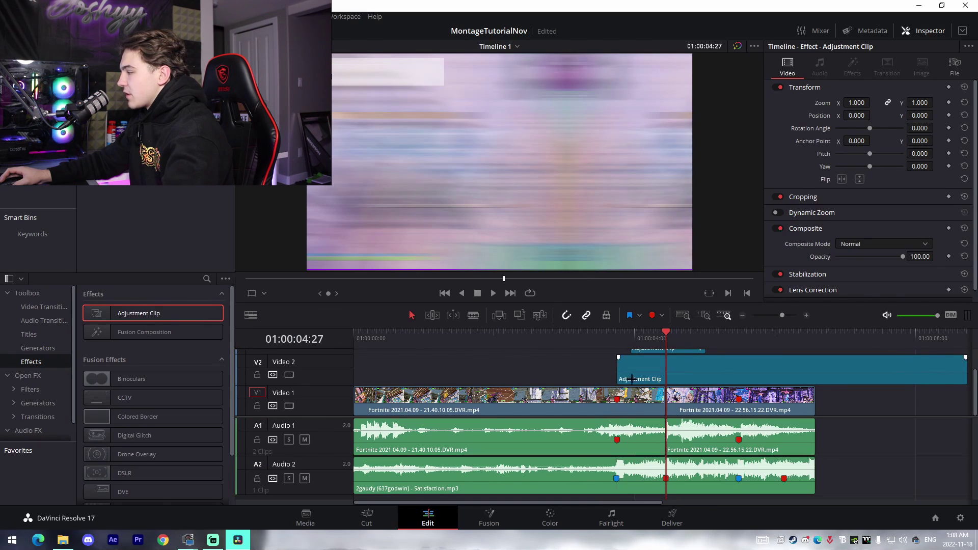
{"action": "key", "text": "b"}
{"action": "key", "text": "ctrl+z"}
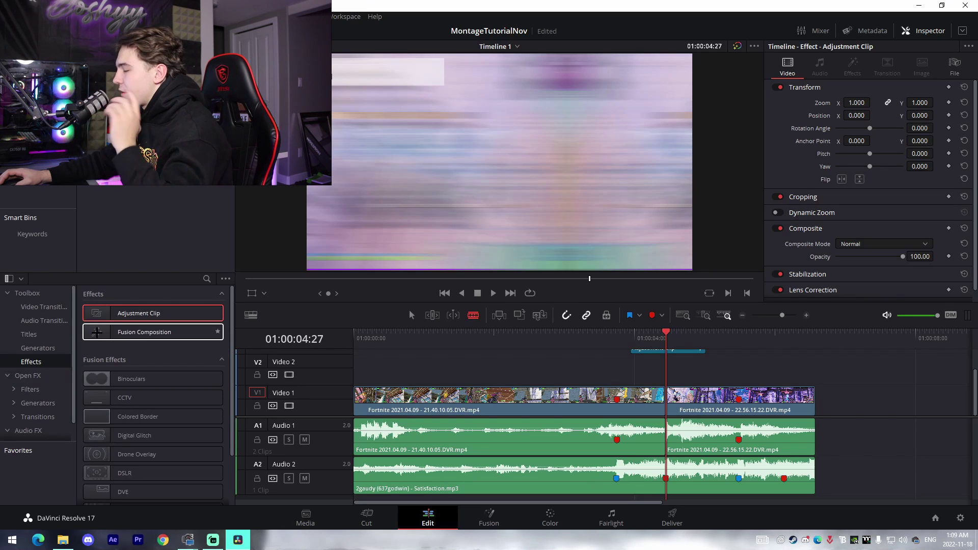
{"action": "left_click_drag", "start_coordinate": [145, 314], "coordinate": [620, 385]}
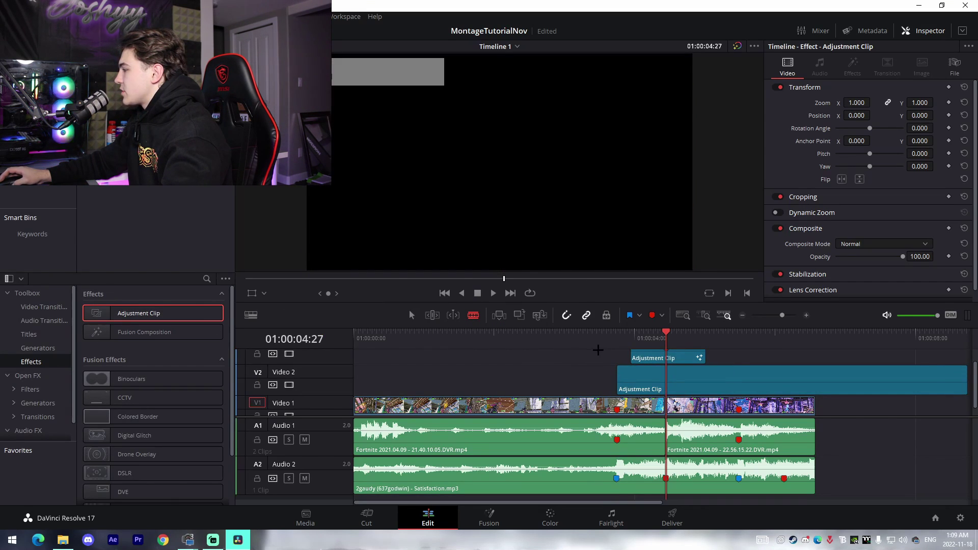
Split the new Video 2 adjustment clip at the cut between the two gameplay clips and delete the part after the cut.
{"action": "left_click", "coordinate": [621, 346]}
{"action": "left_click_drag", "start_coordinate": [782, 315], "coordinate": [783, 315]}
{"action": "left_click", "coordinate": [734, 379]}
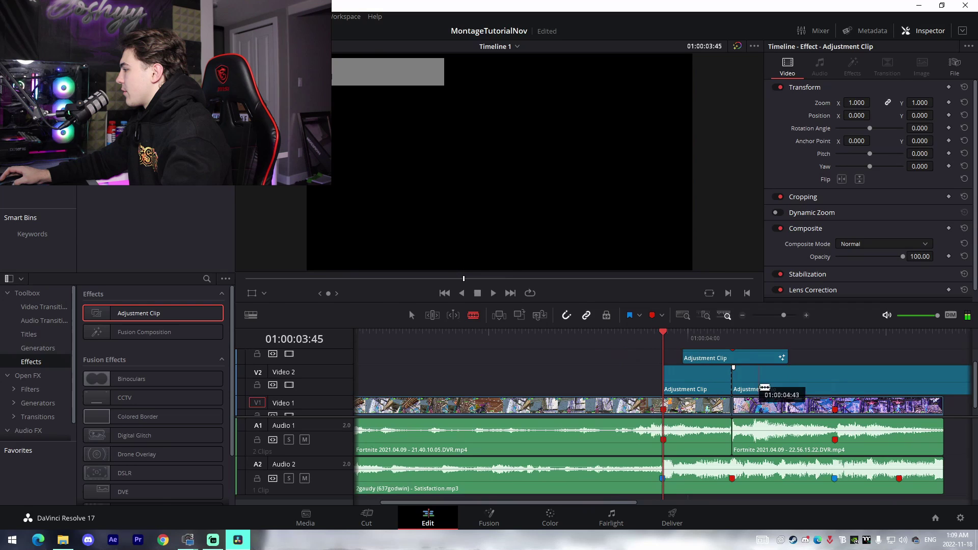
{"action": "key", "text": "a"}
{"action": "left_click", "coordinate": [760, 379]}
{"action": "key", "text": "Delete"}
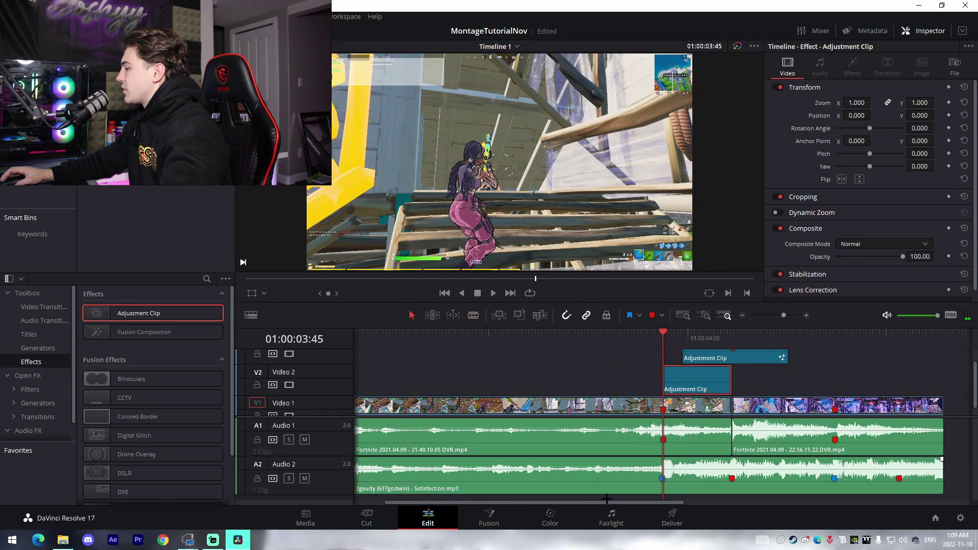
Open the new adjustment clip in Fusion and hide the Keyframes and Spline editors to leave room for the node graph.
{"action": "left_click", "coordinate": [498, 516]}
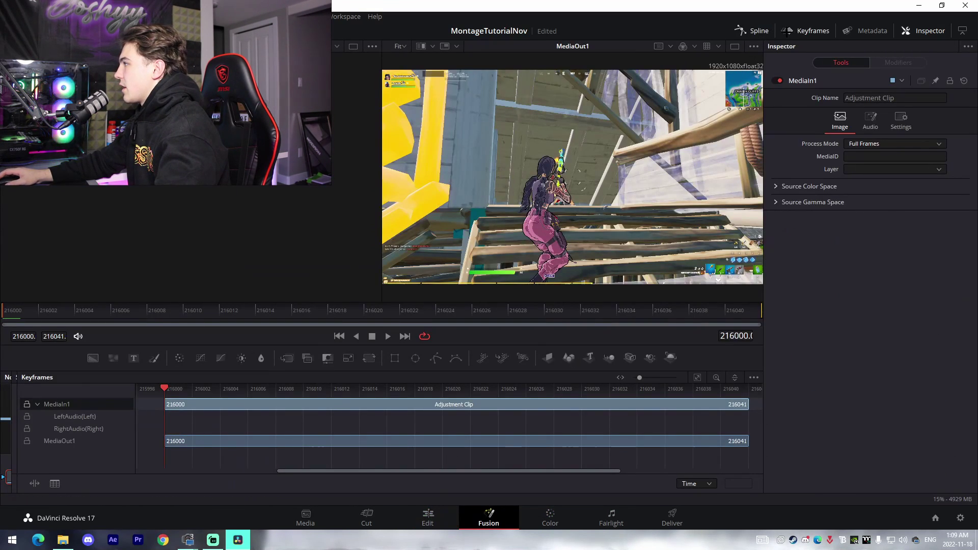
{"action": "left_click", "coordinate": [788, 32]}
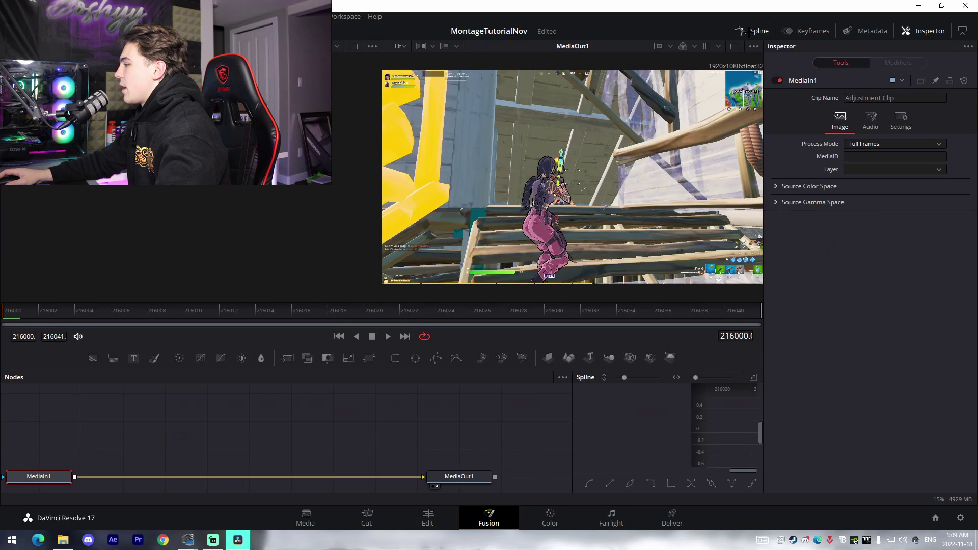
{"action": "left_click", "coordinate": [745, 32]}
{"action": "left_click_drag", "start_coordinate": [360, 435], "coordinate": [464, 427]}
{"action": "left_click_drag", "start_coordinate": [394, 450], "coordinate": [409, 419]}
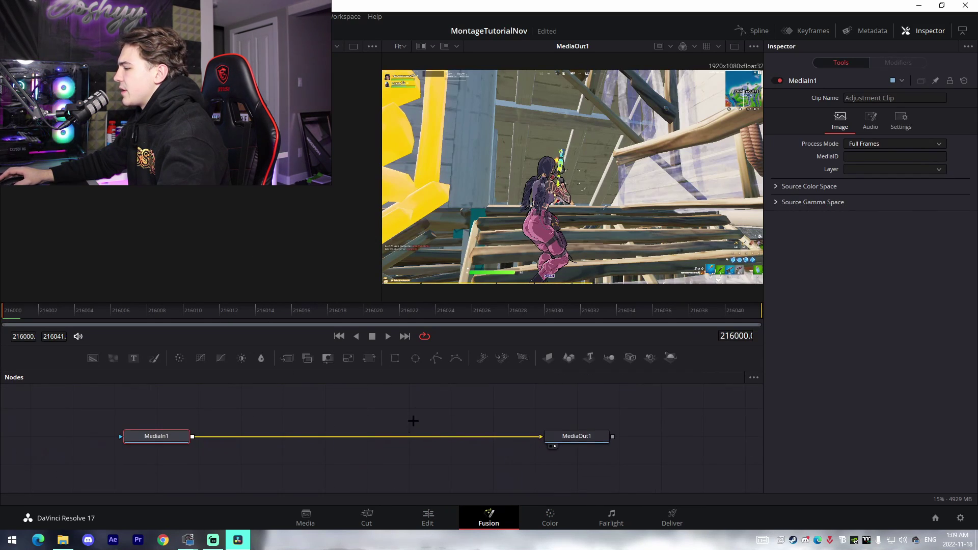
{"action": "left_click", "coordinate": [384, 444]}
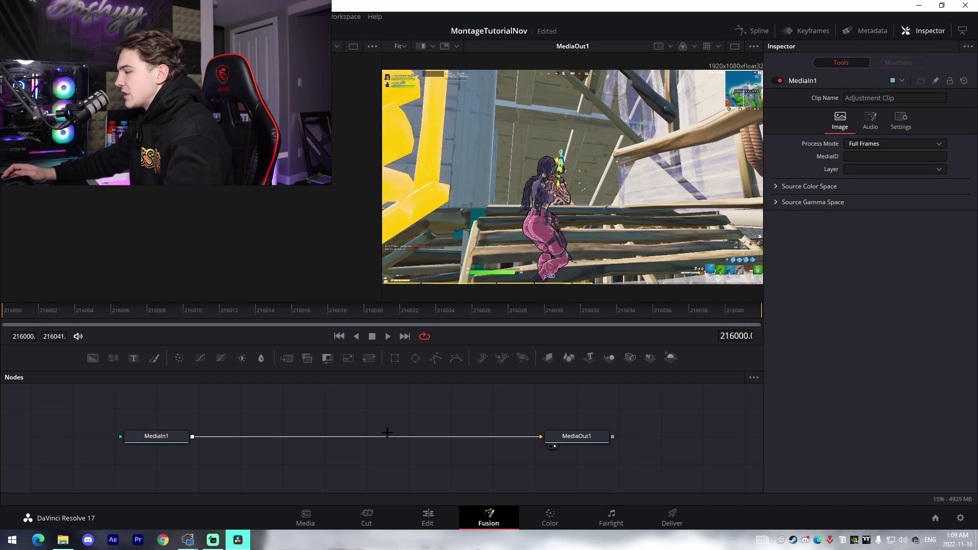
{"action": "key", "text": "shift+space"}
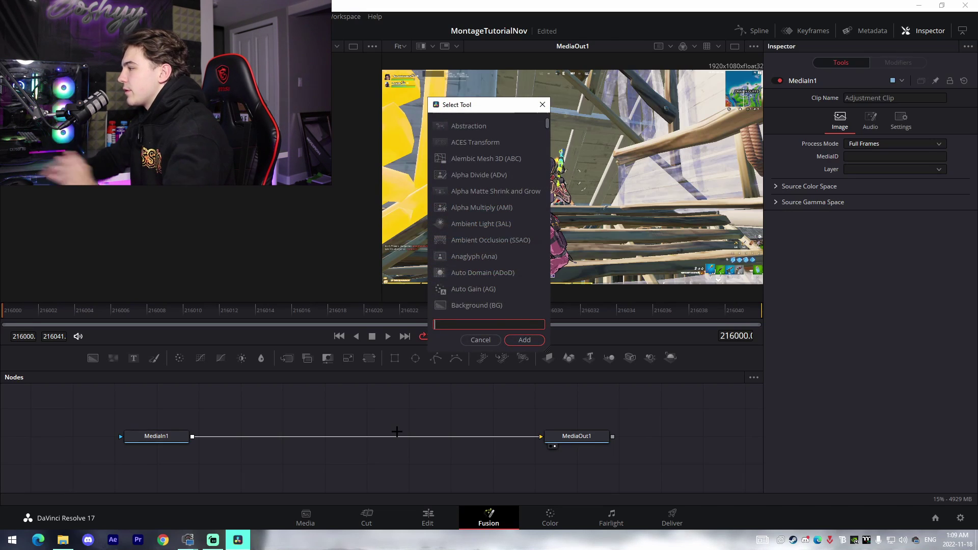
{"action": "type", "text": "glow"}
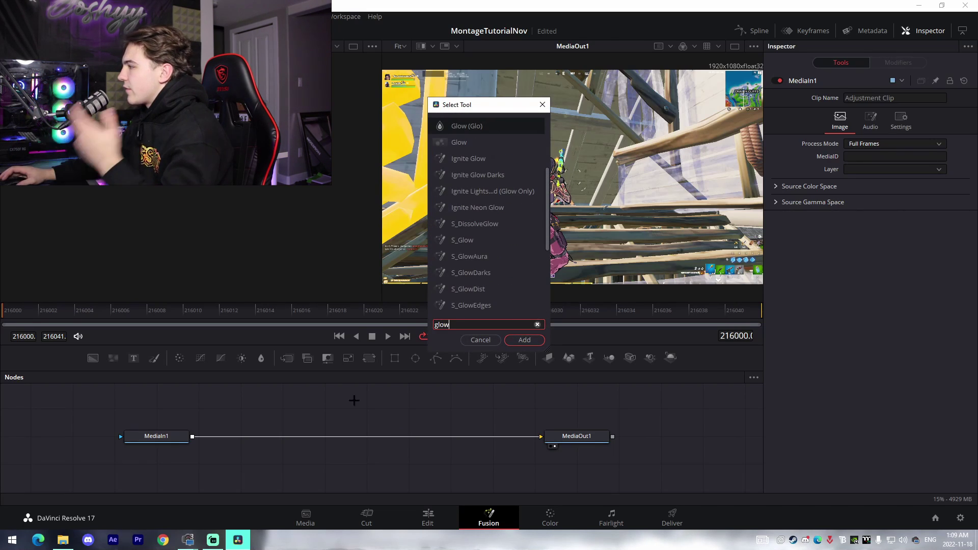
{"action": "key", "text": "Escape"}
Add a Camera Shake (CShk) node and insert it between MediaIn1 and MediaOut1.
{"action": "key", "text": "shift+space"}
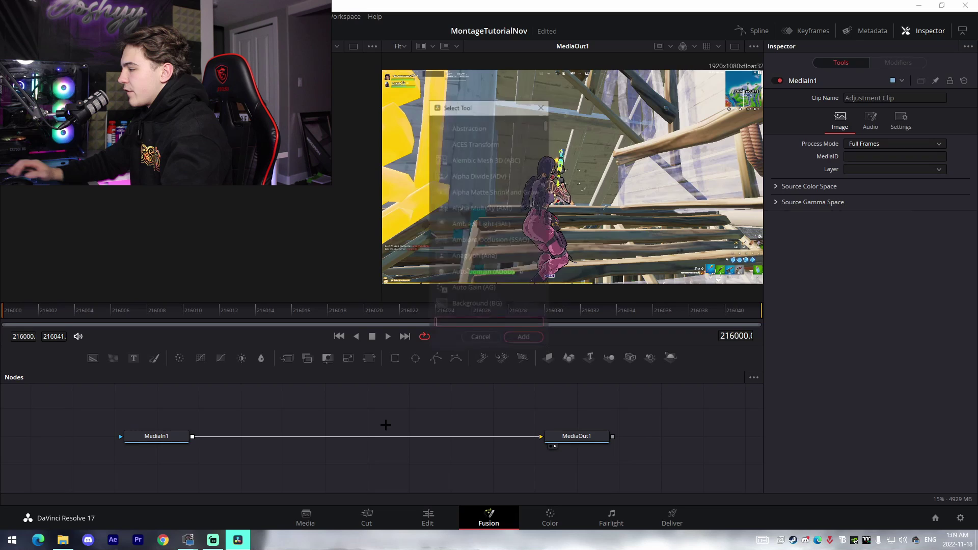
{"action": "type", "text": "camera"}
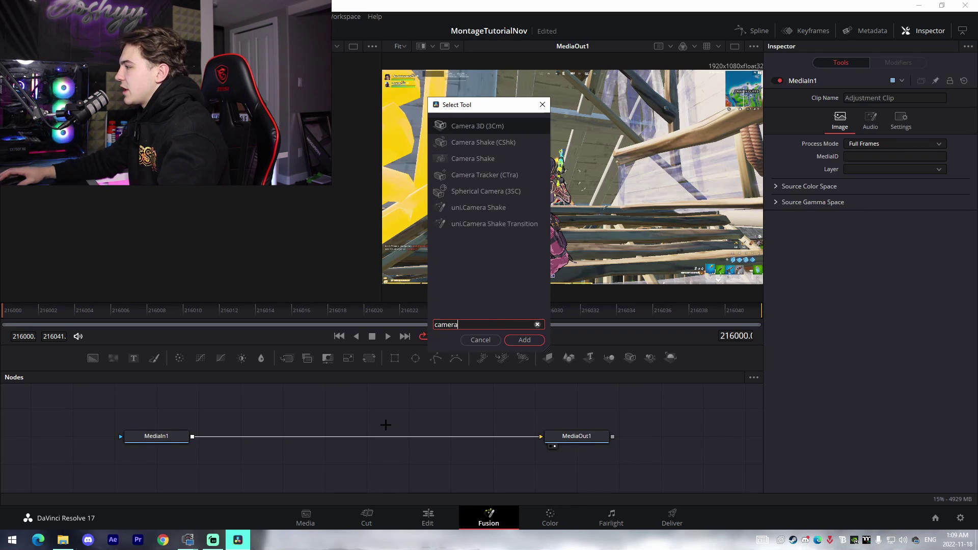
{"action": "left_click", "coordinate": [471, 142]}
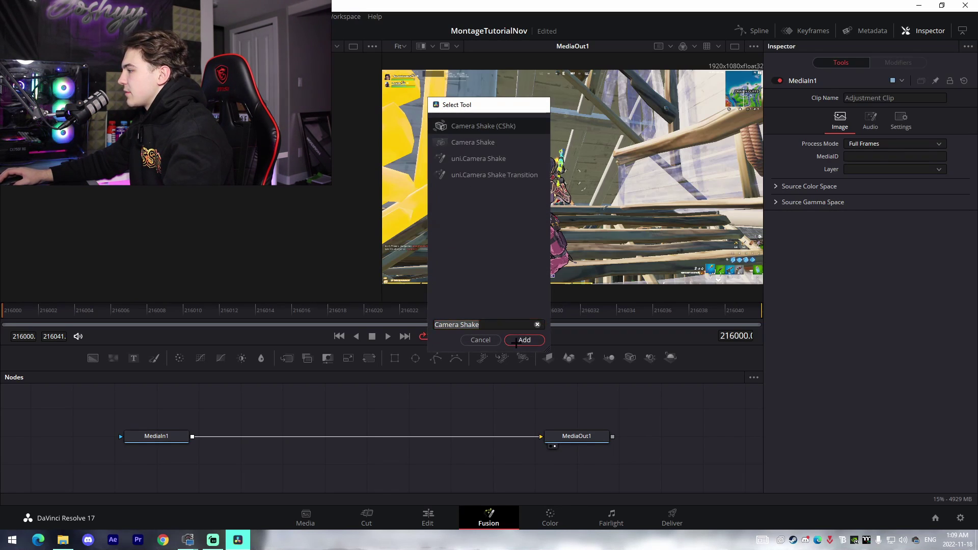
{"action": "left_click", "coordinate": [523, 340]}
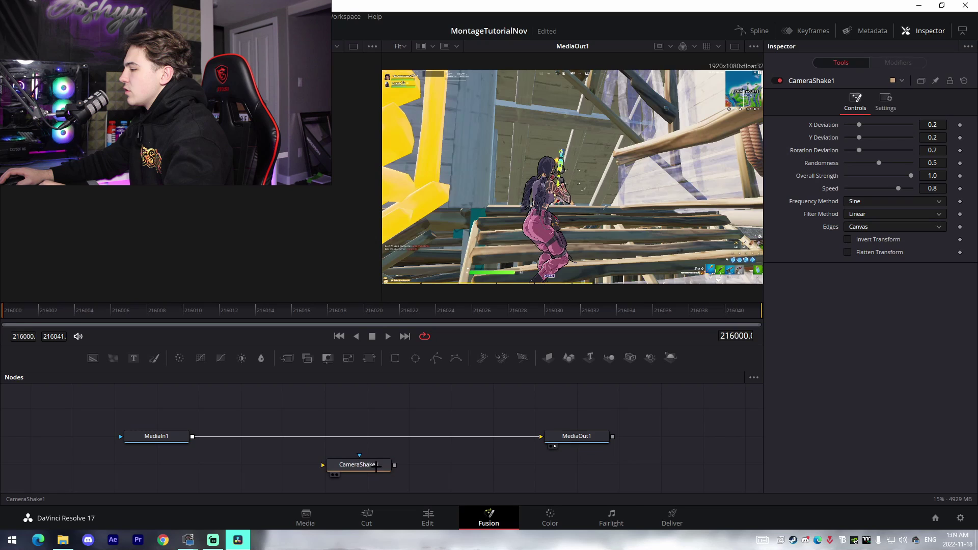
{"action": "left_click", "coordinate": [378, 436]}
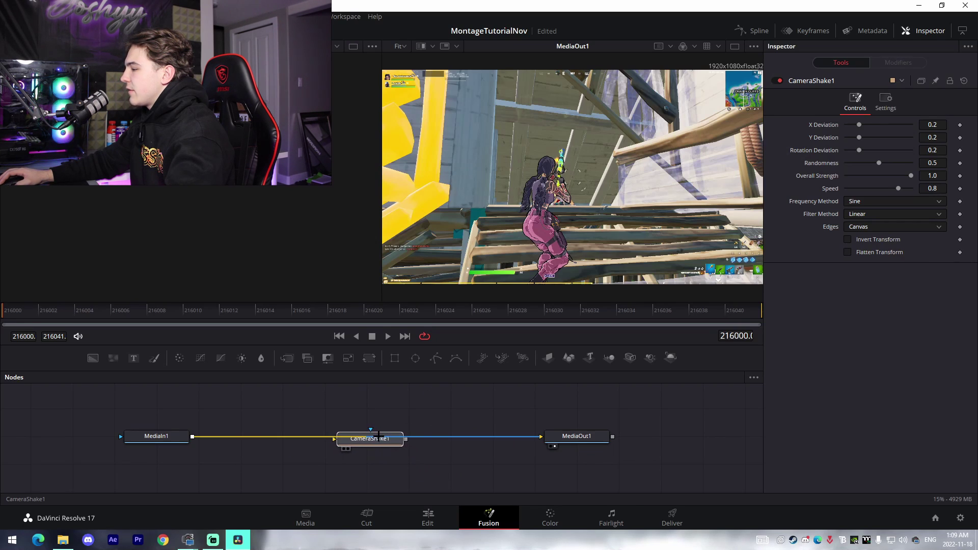
{"action": "mouse_move", "coordinate": [378, 435]}
{"action": "left_mouse_down"}
{"action": "mouse_move", "coordinate": [347, 438]}
{"action": "mouse_move", "coordinate": [395, 440]}
{"action": "mouse_move", "coordinate": [388, 436]}
{"action": "mouse_move", "coordinate": [419, 403]}
{"action": "mouse_move", "coordinate": [375, 442]}
{"action": "left_mouse_up"}
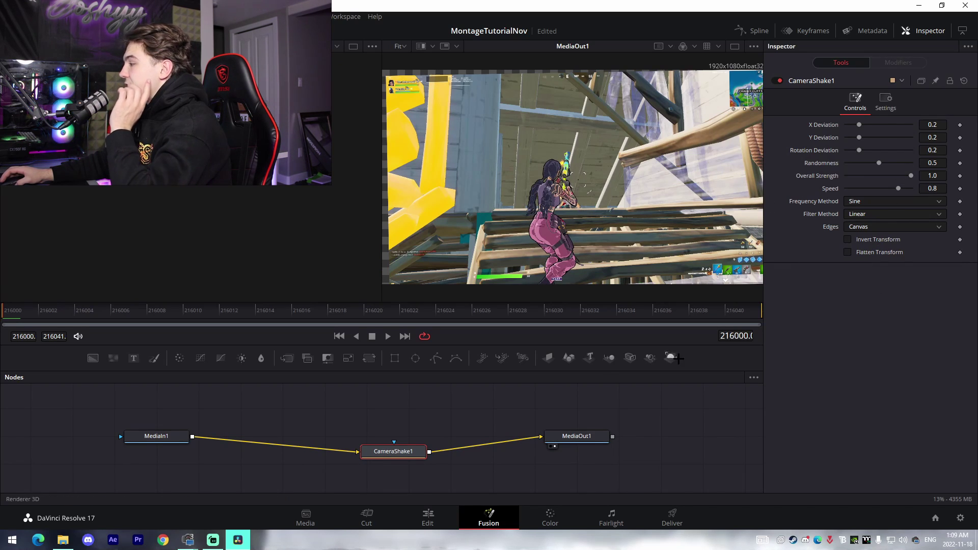
Set CameraShake1's X and Y Deviation to 0.0 and its Rotation Deviation to 0.45, and preview the shake.
{"action": "mouse_move", "coordinate": [858, 126]}
{"action": "left_mouse_down"}
{"action": "mouse_move", "coordinate": [841, 128]}
{"action": "mouse_move", "coordinate": [846, 138]}
{"action": "left_mouse_up"}
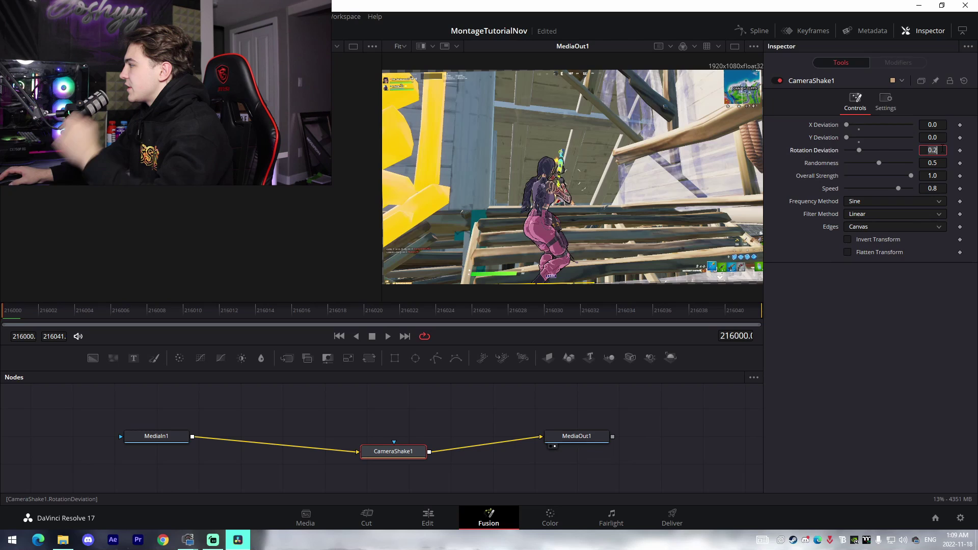
{"action": "type", "text": "0.45"}
{"action": "key", "text": "Tab"}
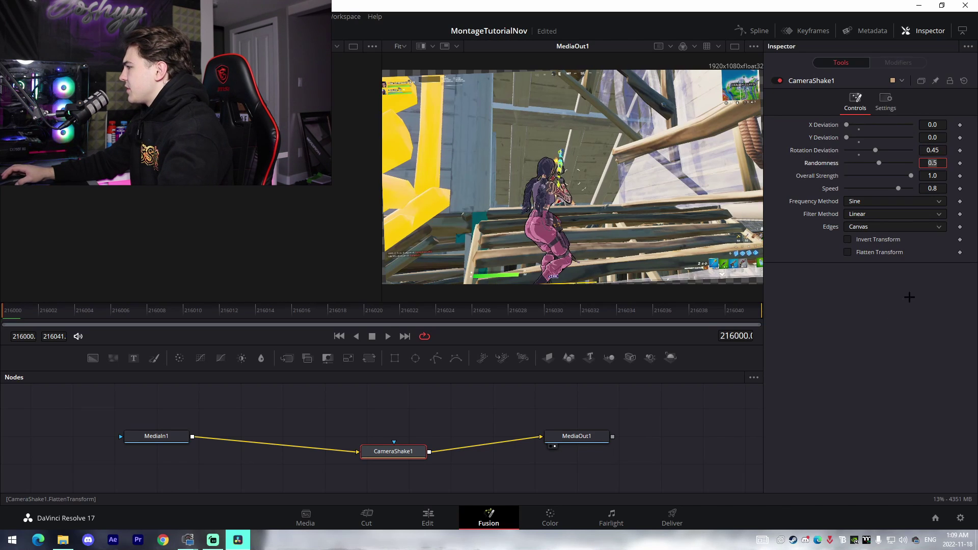
{"action": "left_click", "coordinate": [909, 297]}
{"action": "key", "text": "space"}
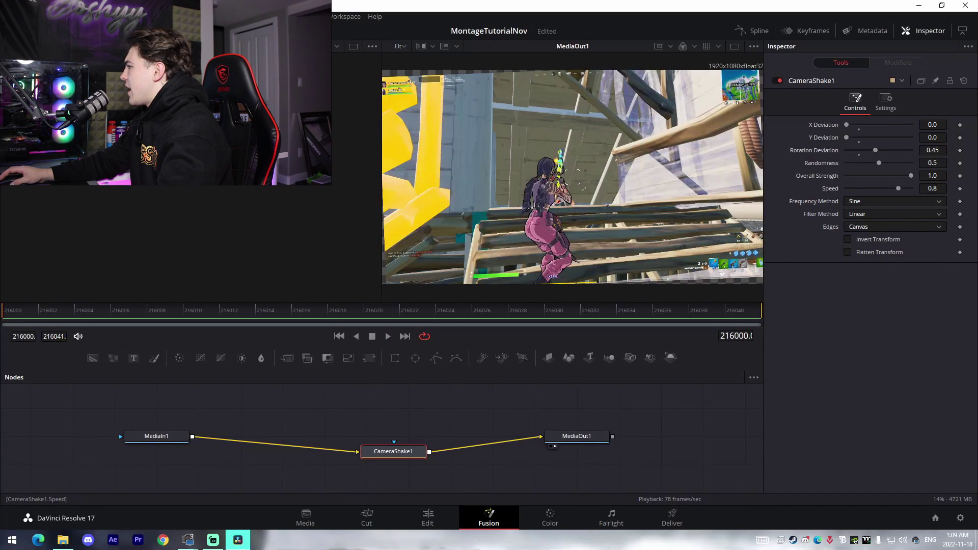
Set CameraShake1's Speed to 0.09, preview the motion, and change its Edges option to Mirror.
{"action": "type", "text": "0.09"}
{"action": "key", "text": "Return"}
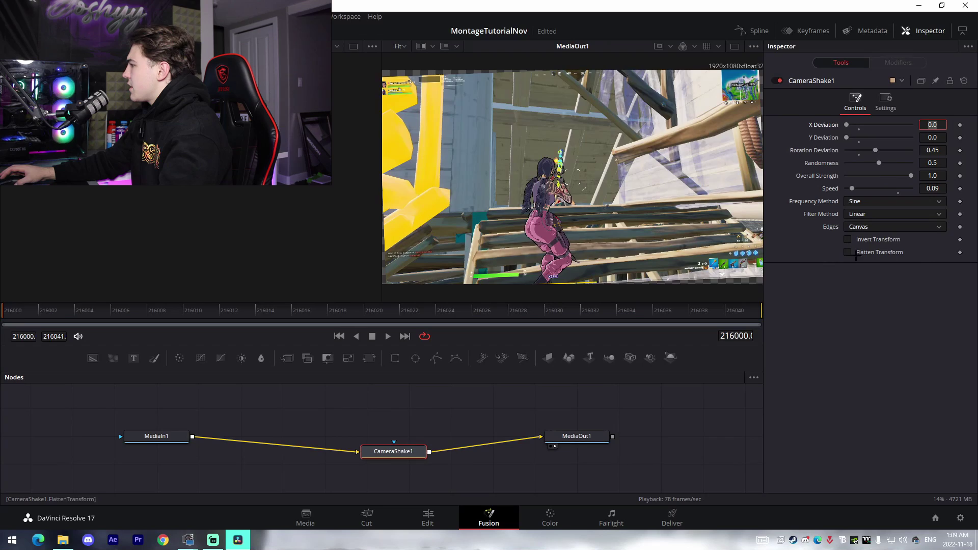
{"action": "key", "text": "space"}
{"action": "key", "text": "space"}
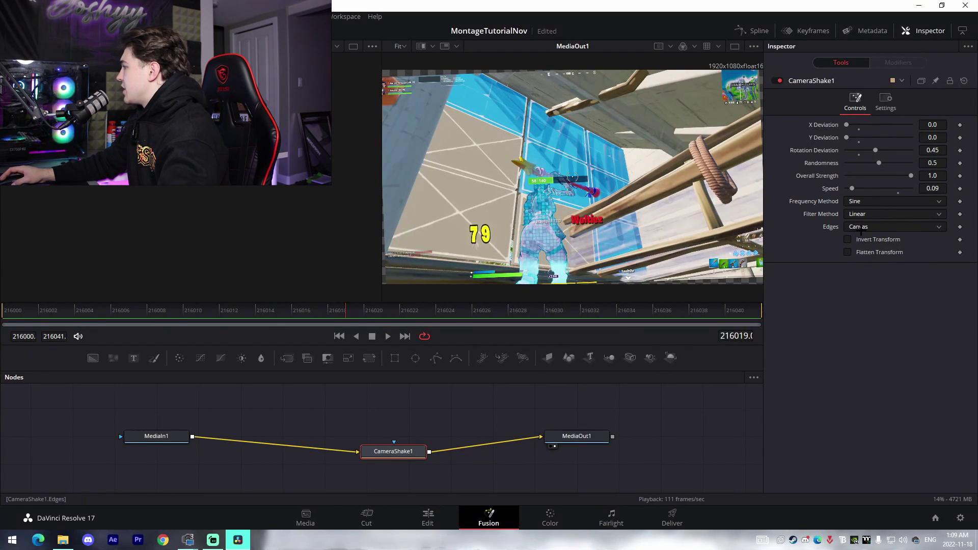
{"action": "left_click", "coordinate": [860, 229]}
{"action": "left_click", "coordinate": [858, 274]}
Keyframe CameraShake1's Overall Strength from 1.0 at frame 216000 to 0.2 at frame 216041, and preview the fading shake.
{"action": "left_click_drag", "start_coordinate": [51, 312], "coordinate": [2, 312]}
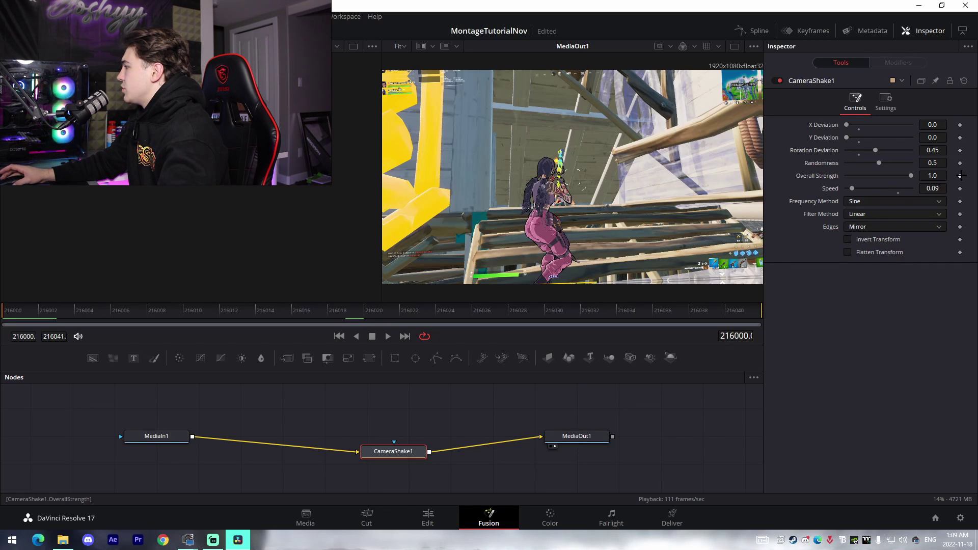
{"action": "left_click", "coordinate": [960, 176]}
{"action": "key", "text": "End"}
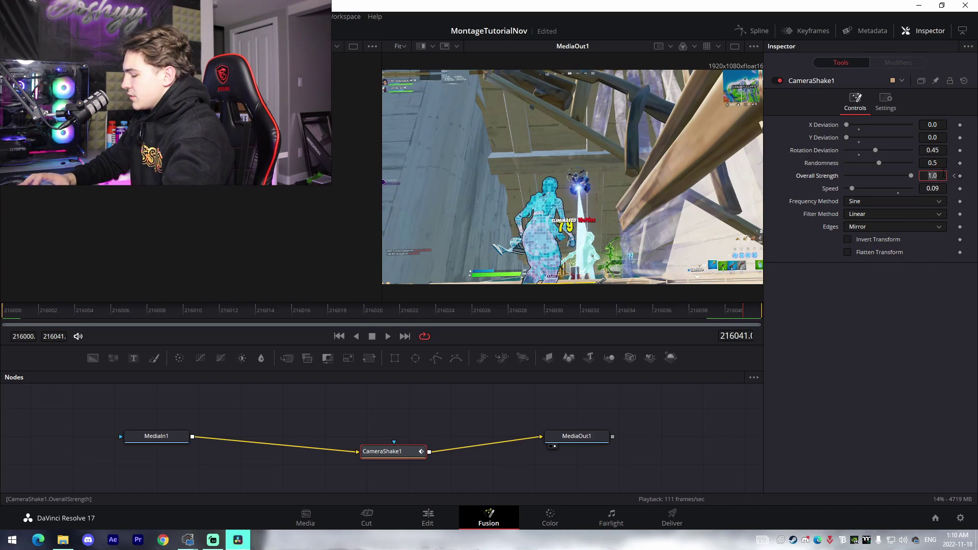
{"action": "type", "text": "0.2"}
{"action": "key", "text": "Return"}
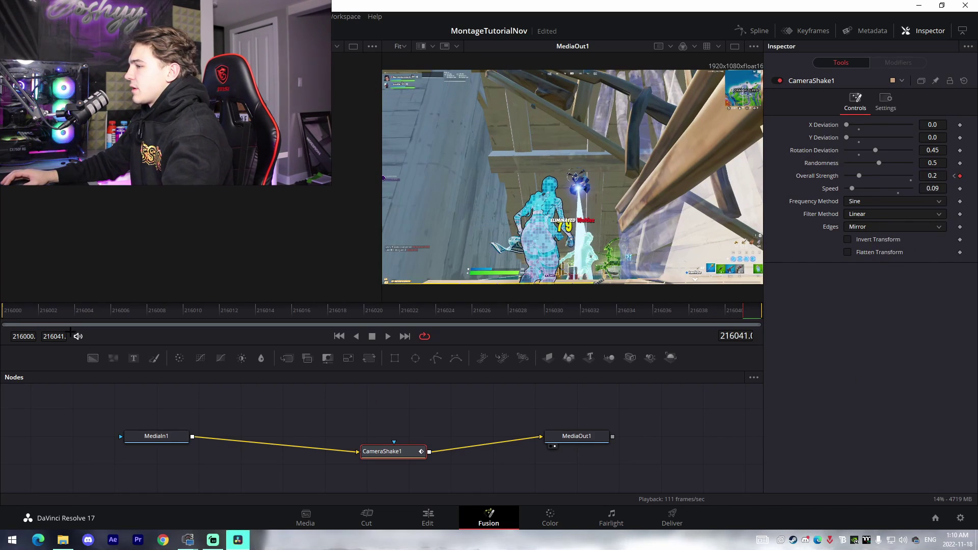
{"action": "key", "text": "space"}
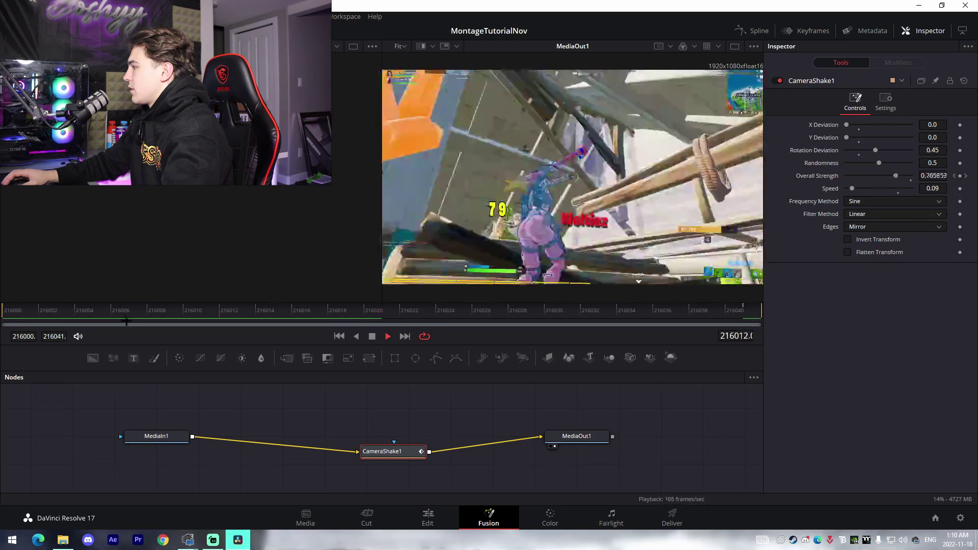
{"action": "key", "text": "space"}
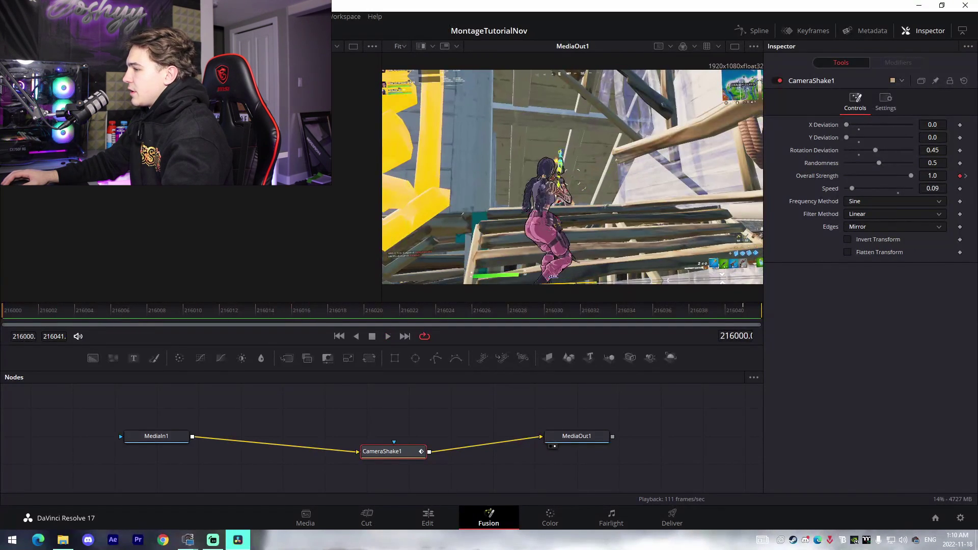
Paste a copy of CameraShake1 between it and MediaOut1, replacing the copy's Overall Strength keyframes with a constant 1.0.
{"action": "left_click_drag", "start_coordinate": [385, 451], "coordinate": [332, 439]}
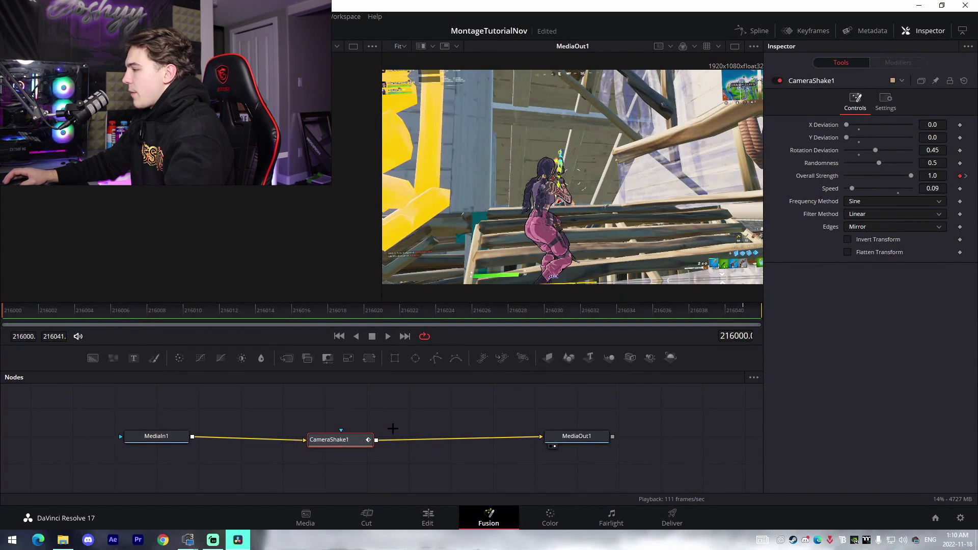
{"action": "key", "text": "ctrl+v"}
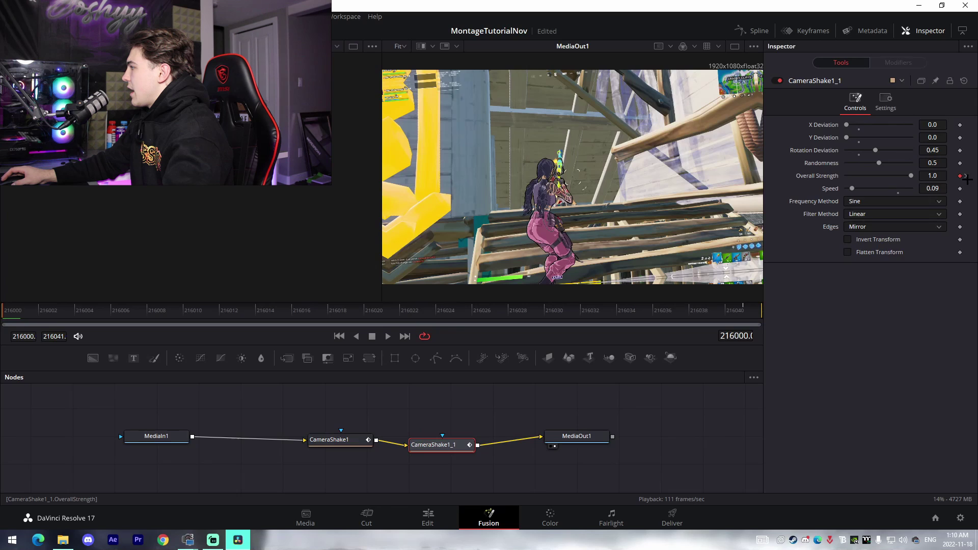
{"action": "left_click", "coordinate": [960, 176]}
{"action": "left_click", "coordinate": [966, 177]}
{"action": "left_click", "coordinate": [960, 176]}
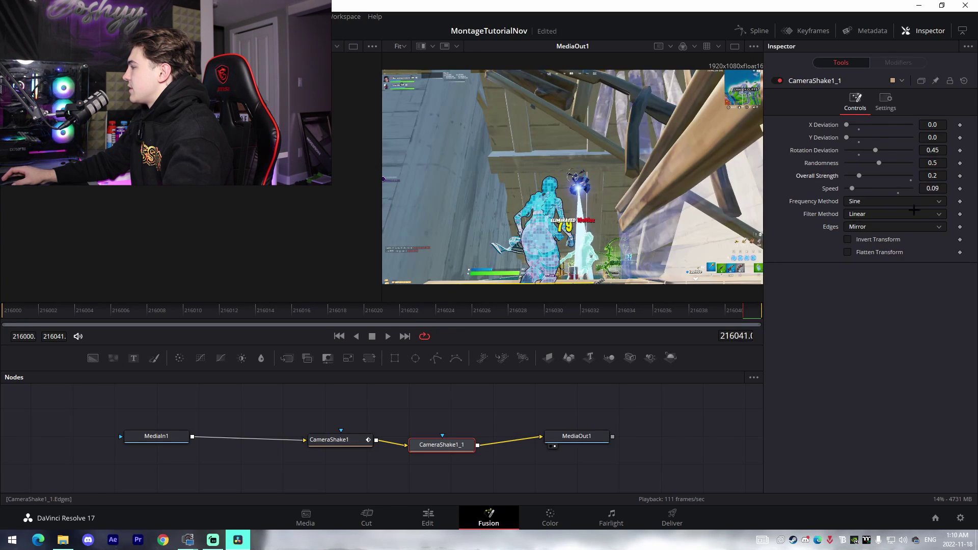
{"action": "left_click_drag", "start_coordinate": [858, 176], "coordinate": [910, 175]}
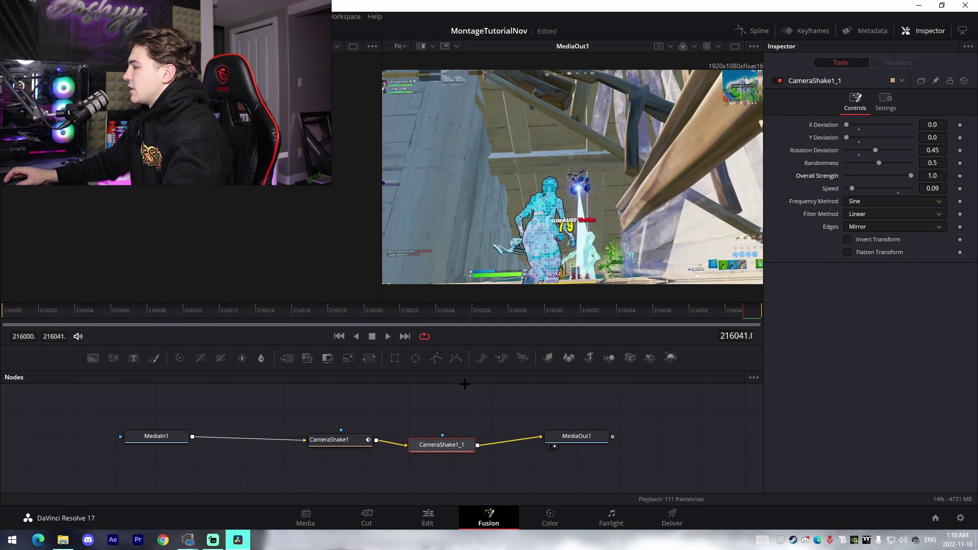
Keyframe the Y Deviation of CameraShake1_1 at 0.654 on frame 216000.
{"action": "key", "text": "space"}
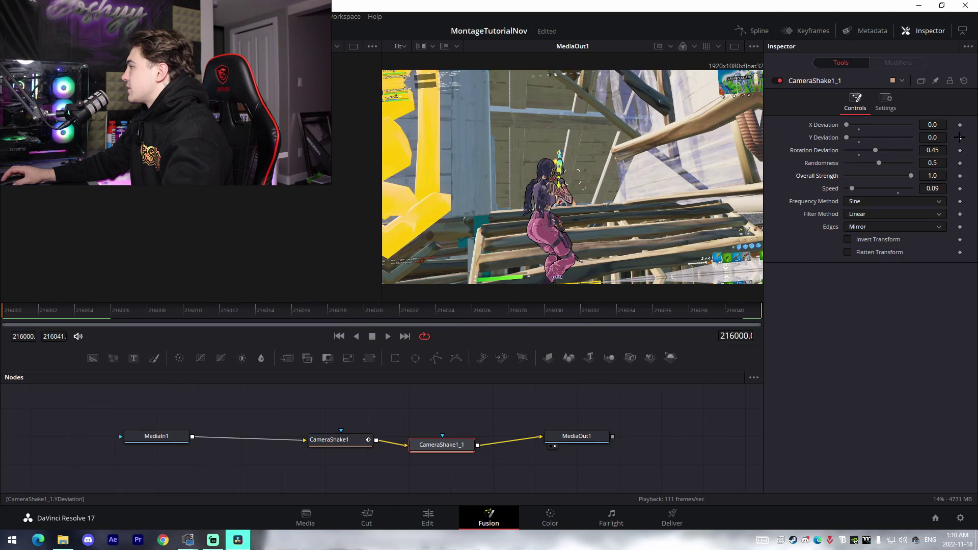
{"action": "left_click", "coordinate": [960, 137]}
{"action": "left_click_drag", "start_coordinate": [847, 137], "coordinate": [891, 149]}
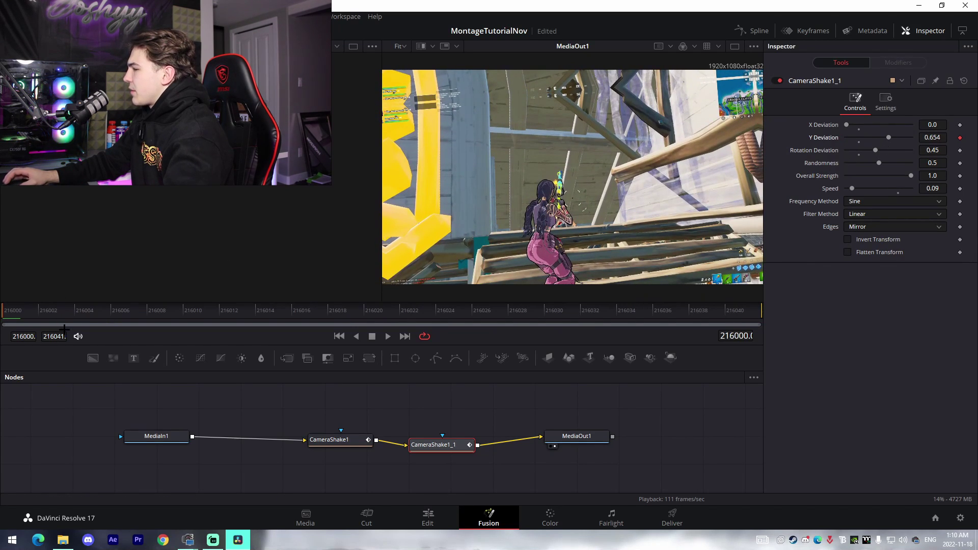
Keyframe CameraShake1_1's Y Deviation to 0 at frame 216010, and preview the vertical shake from the first frame.
{"action": "key", "text": "space"}
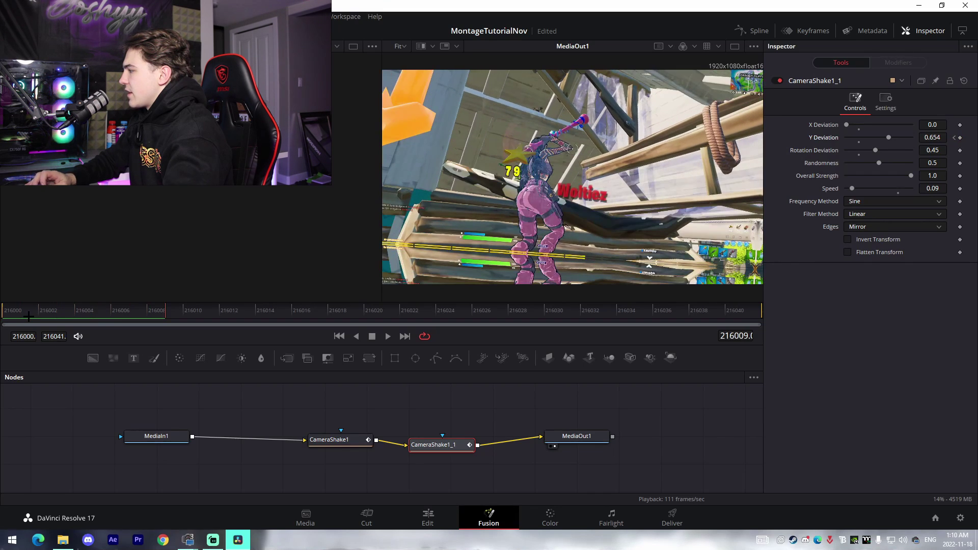
{"action": "key", "text": "space"}
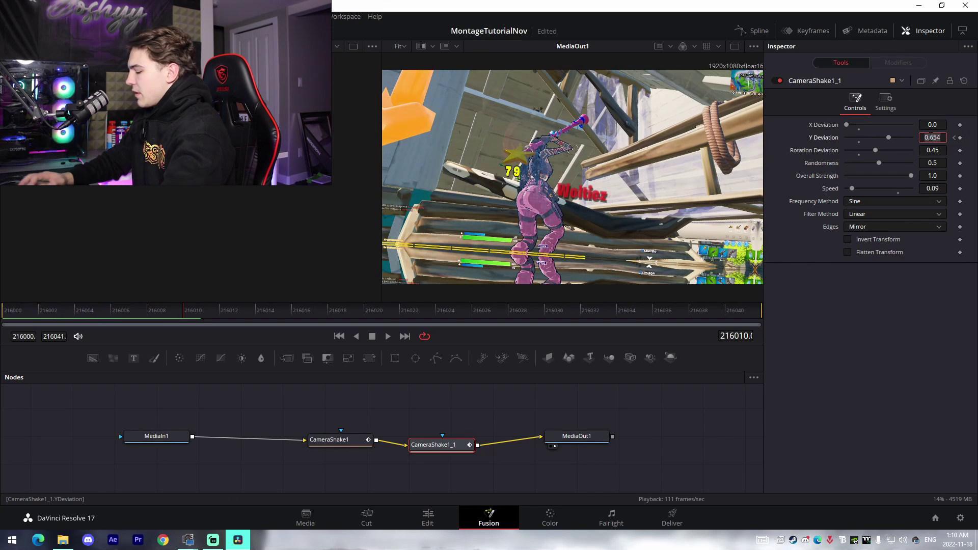
{"action": "type", "text": "0"}
{"action": "key", "text": "Tab"}
{"action": "left_click", "coordinate": [892, 472]}
{"action": "left_click", "coordinate": [7, 313]}
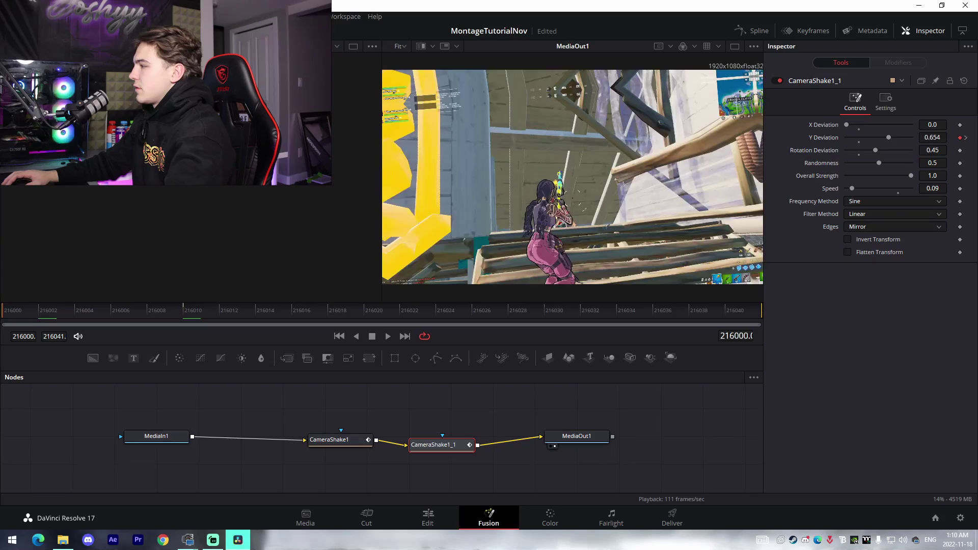
{"action": "key", "text": "space"}
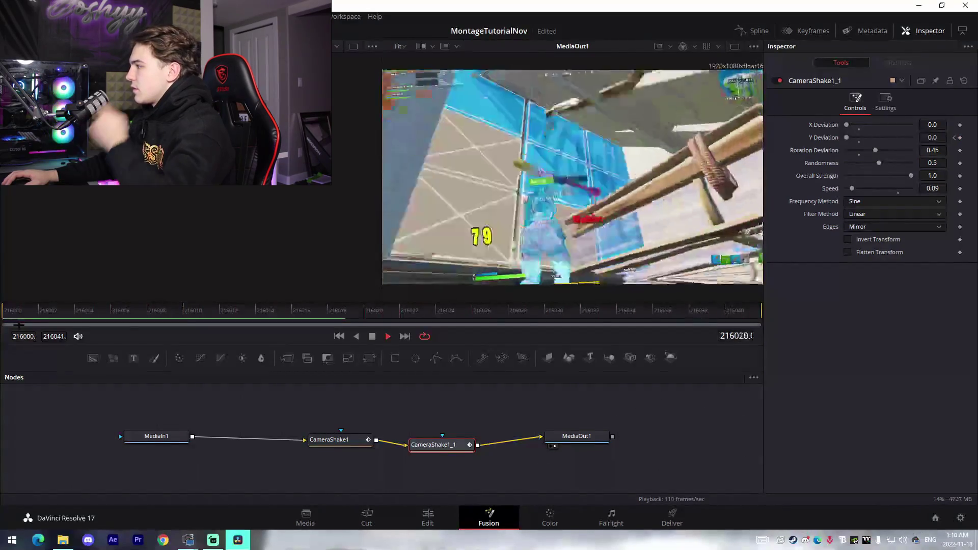
{"action": "key", "text": "space"}
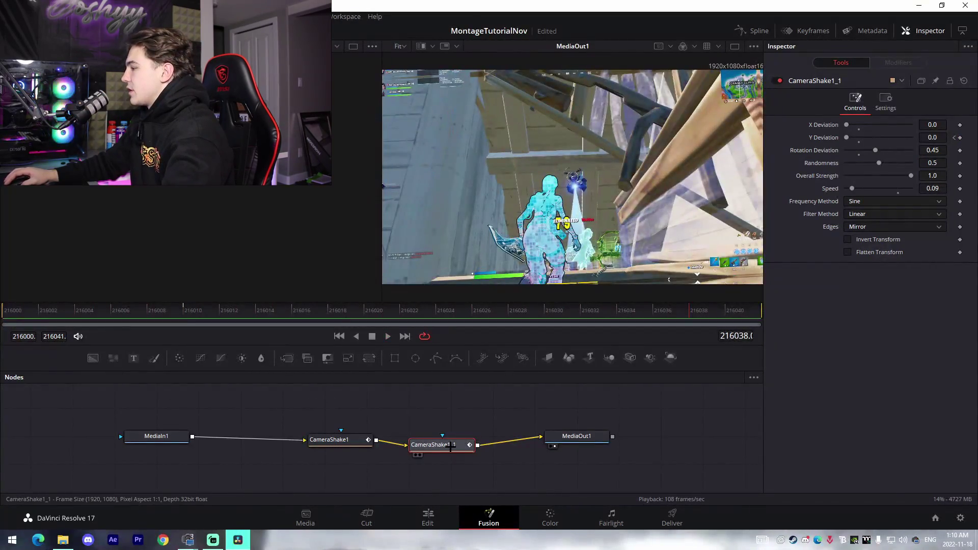
Move the CameraShake1 and CameraShake1_1 nodes closer to MediaIn1, making room before MediaOut1.
{"action": "left_click_drag", "start_coordinate": [451, 447], "coordinate": [448, 437]}
{"action": "left_click", "coordinate": [459, 408]}
{"action": "left_click", "coordinate": [431, 437]}
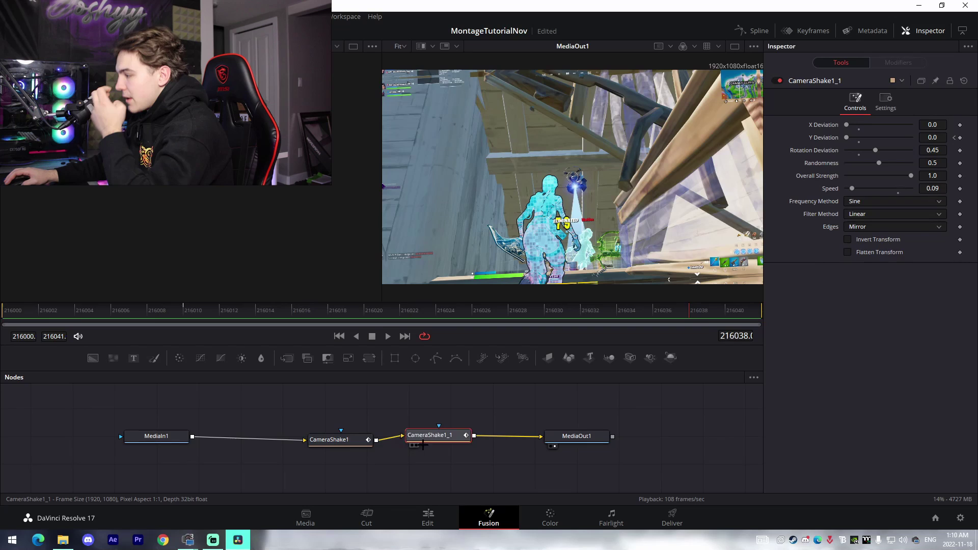
{"action": "mouse_move", "coordinate": [350, 457]}
{"action": "left_mouse_down"}
{"action": "mouse_move", "coordinate": [436, 444]}
{"action": "mouse_move", "coordinate": [361, 445]}
{"action": "left_mouse_up"}
{"action": "left_click", "coordinate": [436, 472]}
{"action": "left_click", "coordinate": [355, 444]}
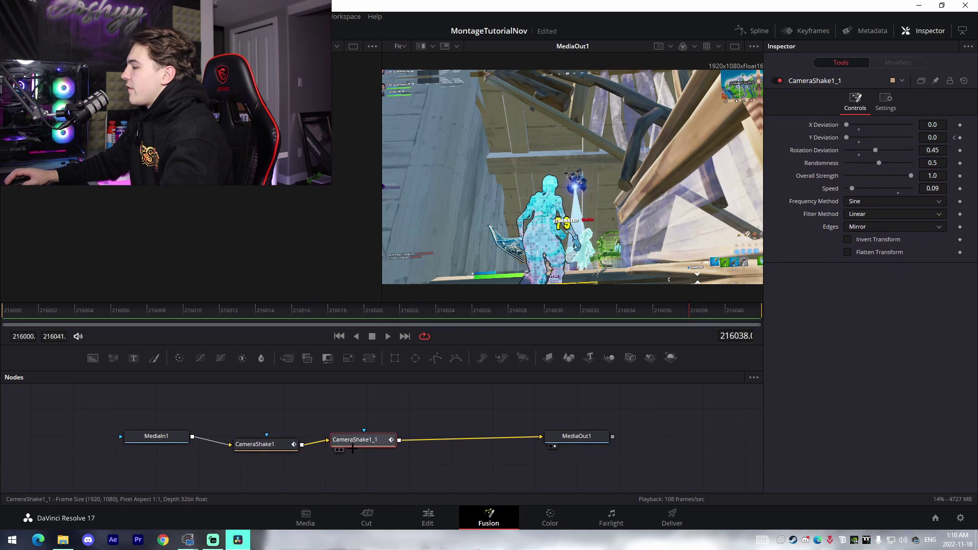
Add a Glow node after CameraShake1_1 with Glow Size 2.4, Glow 0.819 and Blend 0.236.
{"action": "key", "text": "shift+space"}
{"action": "left_click", "coordinate": [465, 147]}
{"action": "key", "text": "BackSpace"}
{"action": "key", "text": "BackSpace"}
{"action": "key", "text": "BackSpace"}
{"action": "key", "text": "BackSpace"}
{"action": "type", "text": "Glow"}
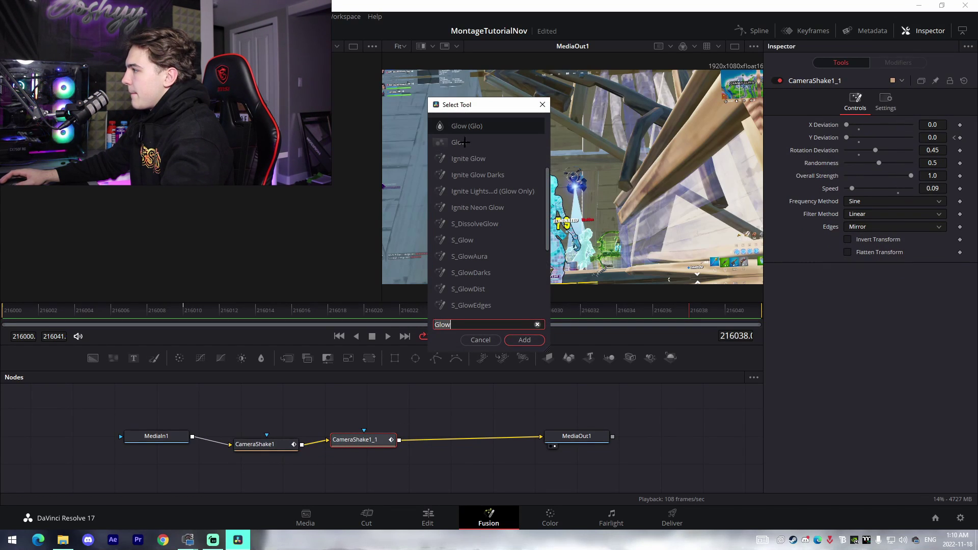
{"action": "left_click", "coordinate": [527, 340]}
{"action": "left_click_drag", "start_coordinate": [933, 168], "coordinate": [861, 173]}
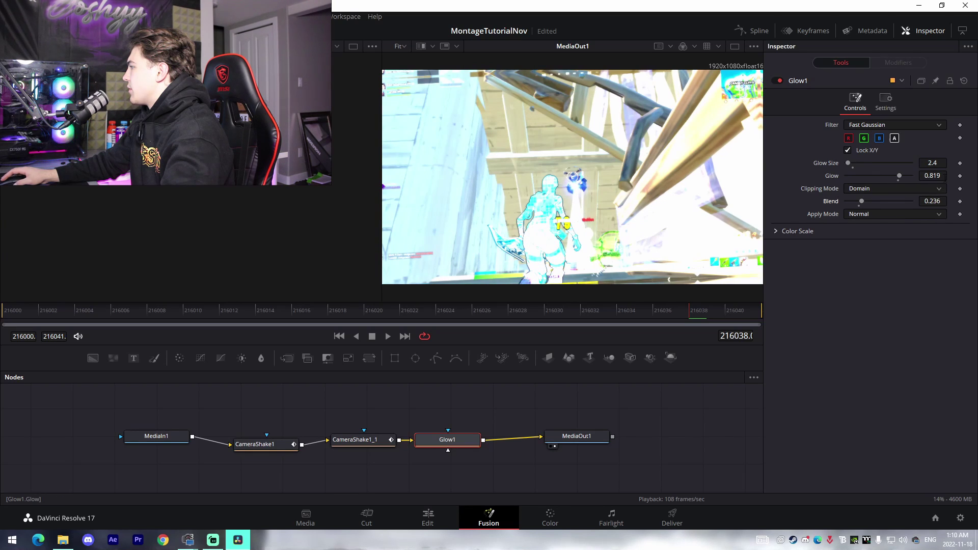
Keyframe Glow1's Glow from 0.819 at frame 216000 to 0.0 at frame 216013, and preview the flash.
{"action": "left_click_drag", "start_coordinate": [43, 311], "coordinate": [9, 307]}
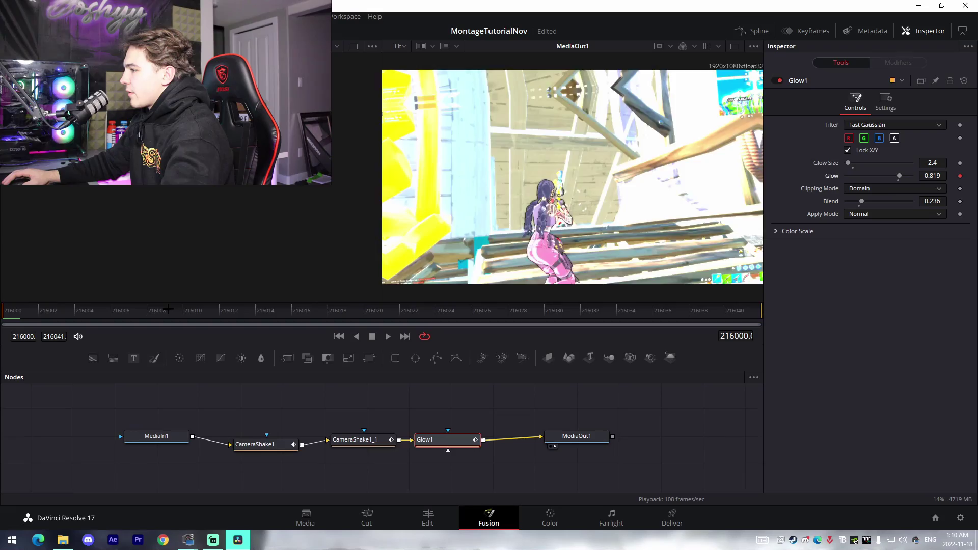
{"action": "left_click", "coordinate": [238, 309]}
{"action": "left_click_drag", "start_coordinate": [900, 176], "coordinate": [843, 177]}
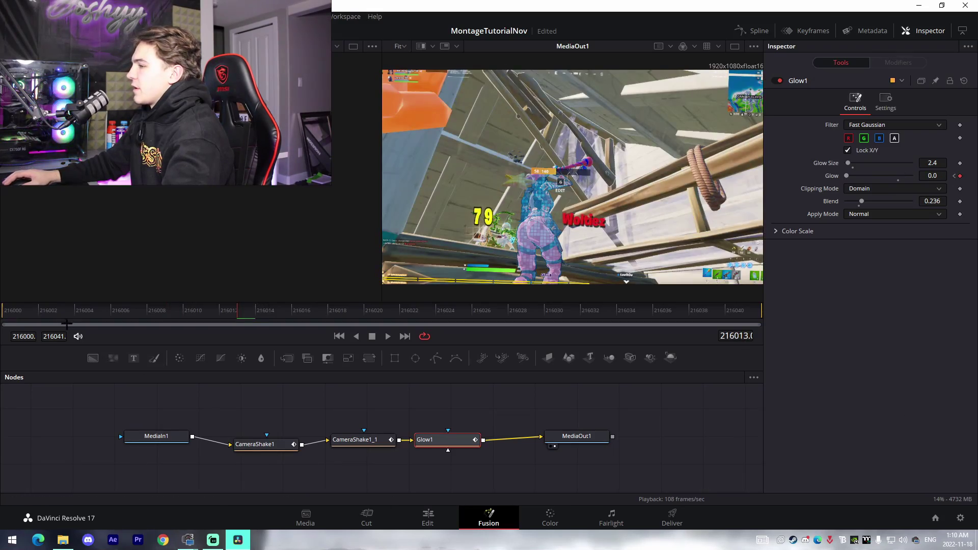
{"action": "key", "text": "space"}
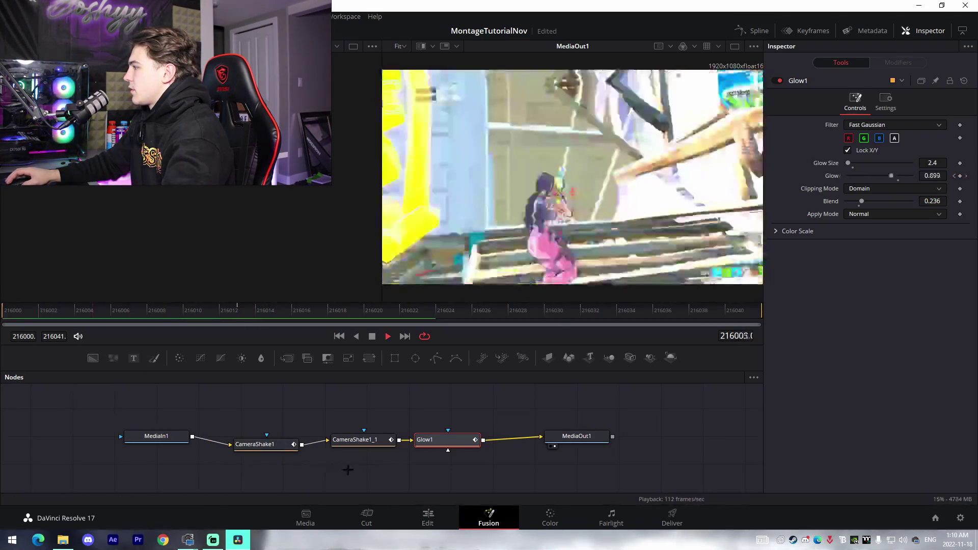
Return to the edit timeline and play the section leading into the first Video 2 adjustment clip.
{"action": "left_click", "coordinate": [427, 517]}
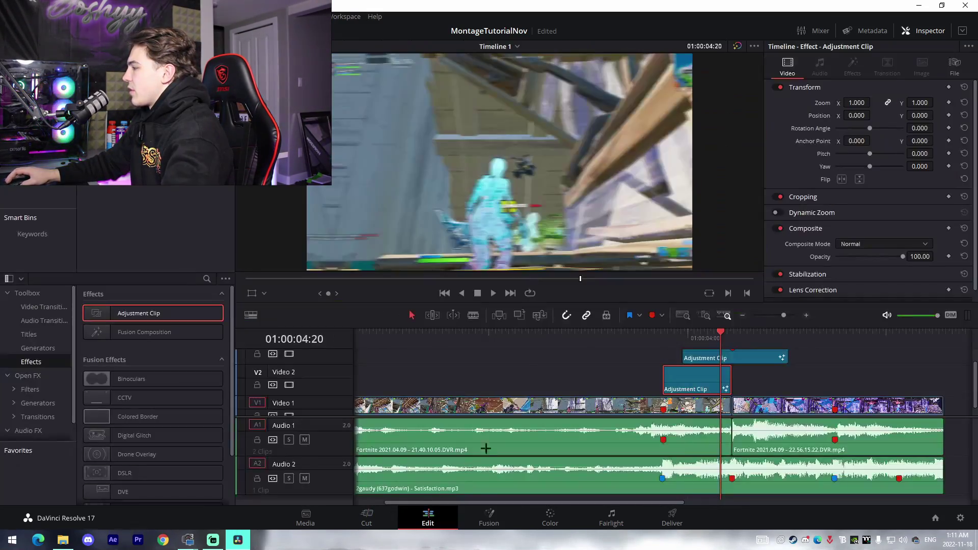
{"action": "left_click", "coordinate": [627, 335]}
{"action": "key", "text": "space"}
{"action": "left_click", "coordinate": [801, 376]}
{"action": "left_click", "coordinate": [642, 337]}
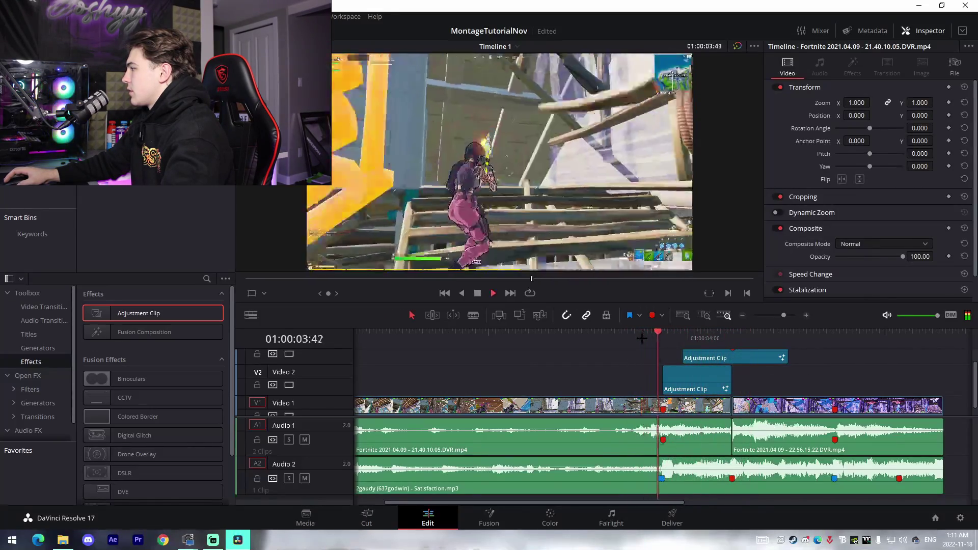
{"action": "key", "text": "space"}
Set timeline proxy playback to Quarter Resolution, and replay the section with the shake and glow.
{"action": "left_click", "coordinate": [224, 17]}
{"action": "mouse_move", "coordinate": [250, 53]}
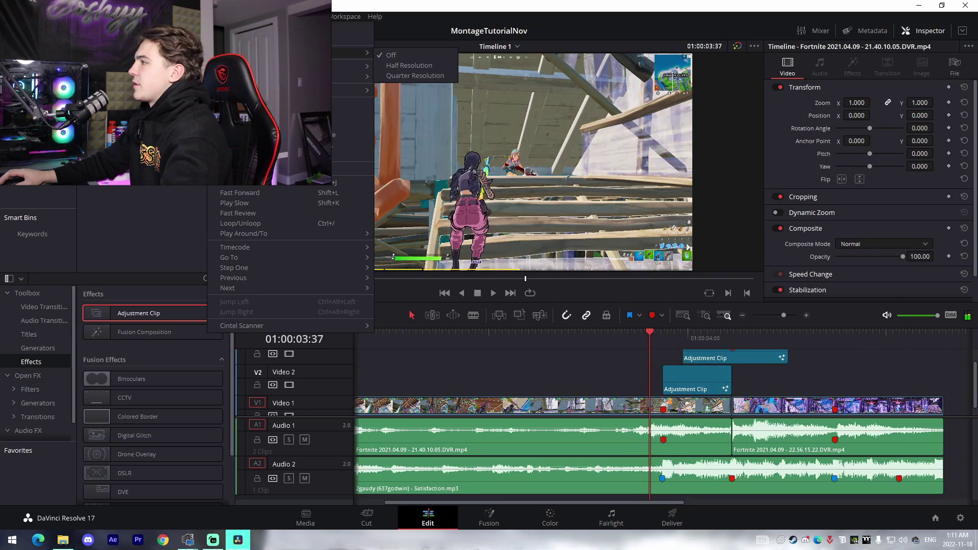
{"action": "left_click", "coordinate": [418, 76]}
{"action": "left_click", "coordinate": [494, 340]}
{"action": "left_click", "coordinate": [224, 17]}
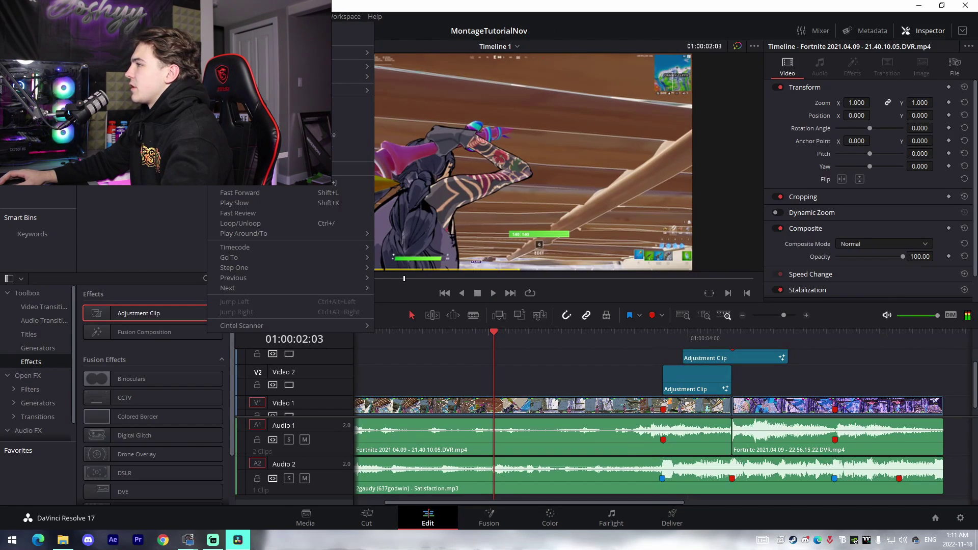
{"action": "left_click", "coordinate": [585, 350]}
{"action": "key", "text": "space"}
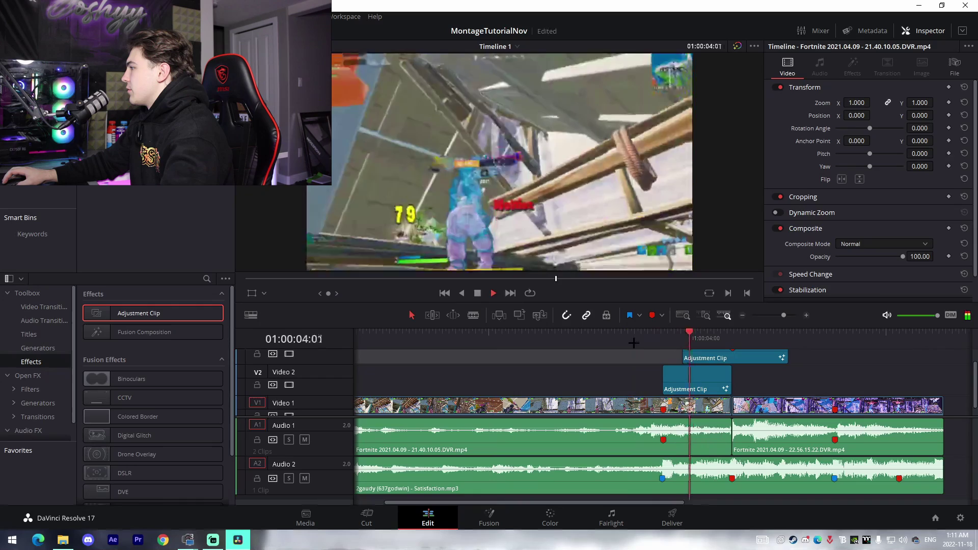
{"action": "key", "text": "space"}
Duplicate the Video 2 adjustment clip above the second gameplay clip, from its red marker to the clip's end, and preview it.
{"action": "left_click", "coordinate": [684, 387]}
{"action": "left_click_drag", "start_coordinate": [684, 387], "coordinate": [942, 382]}
{"action": "left_click", "coordinate": [831, 341]}
{"action": "left_click", "coordinate": [837, 341]}
{"action": "key", "text": "space"}
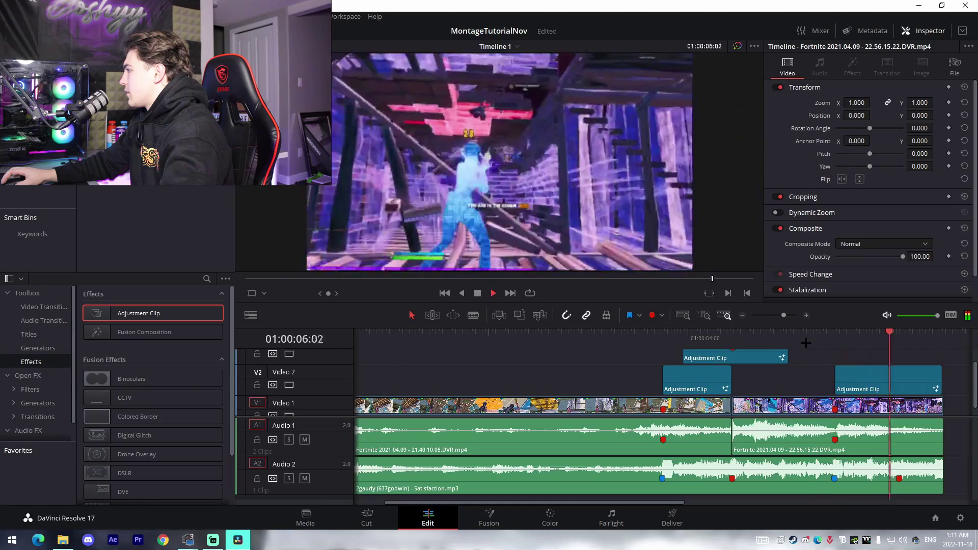
{"action": "left_click", "coordinate": [808, 340]}
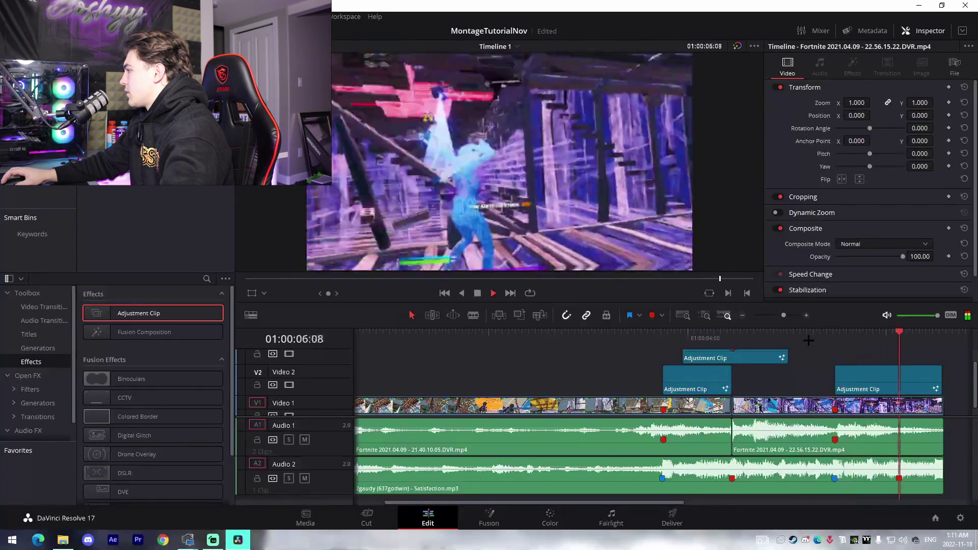
Grade the first gameplay clip on the Color page with Saturation 26.60, Color Boost -16.00 and Shadows 33.00.
{"action": "left_click_drag", "start_coordinate": [784, 316], "coordinate": [778, 315]}
{"action": "left_click", "coordinate": [434, 367]}
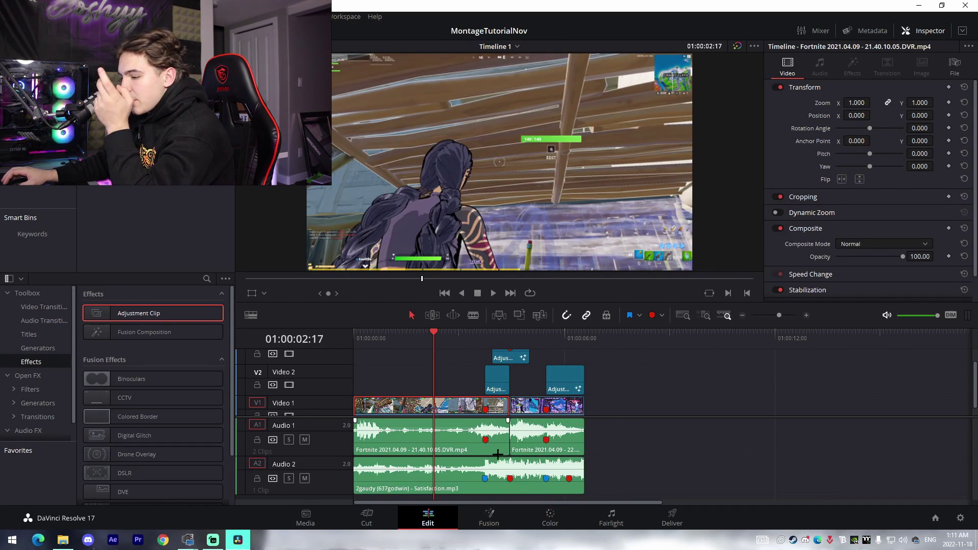
{"action": "left_click", "coordinate": [488, 517]}
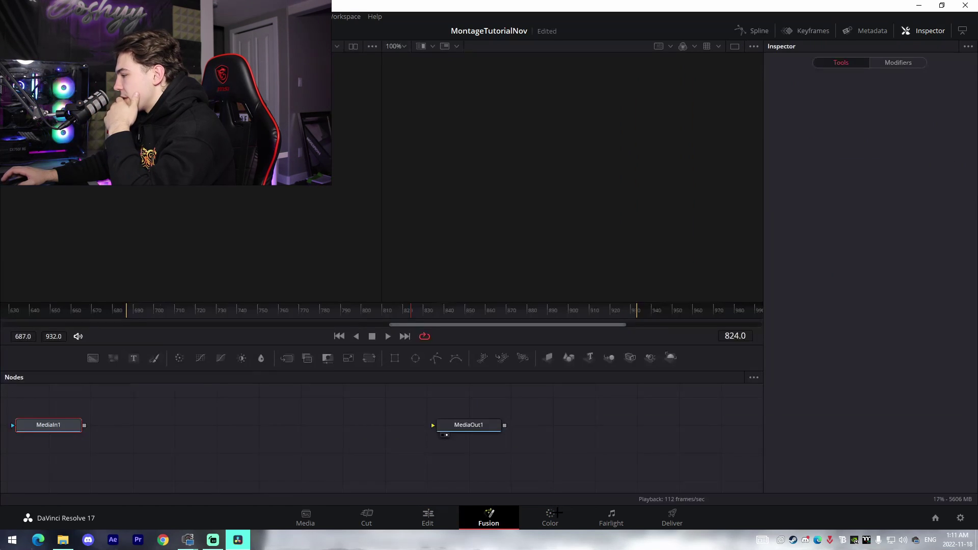
{"action": "left_click", "coordinate": [550, 516]}
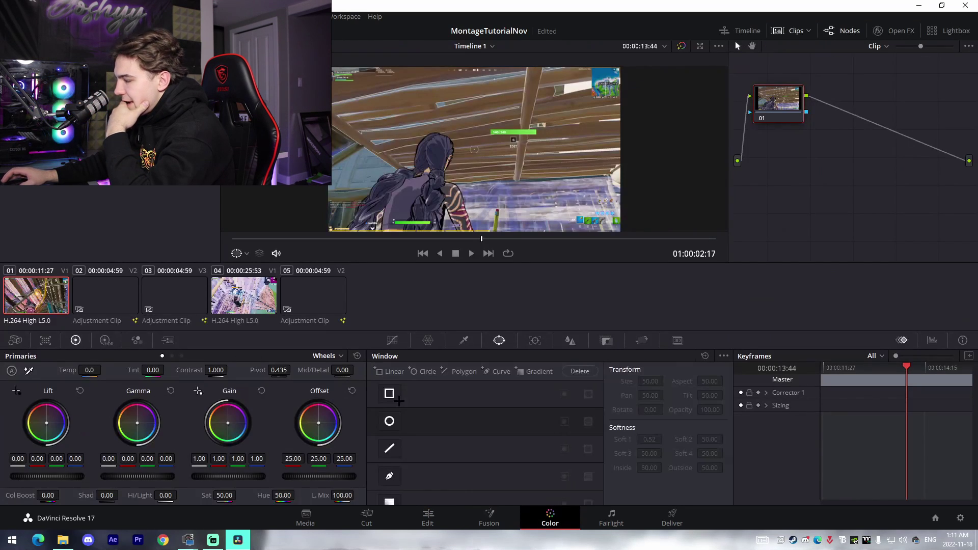
{"action": "left_click_drag", "start_coordinate": [224, 497], "coordinate": [213, 496]}
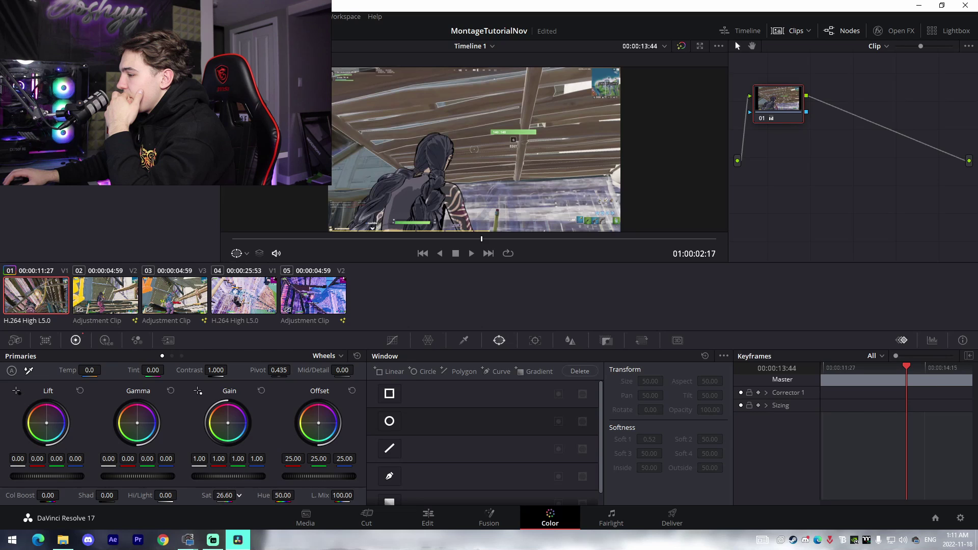
{"action": "left_click_drag", "start_coordinate": [122, 495], "coordinate": [143, 497]}
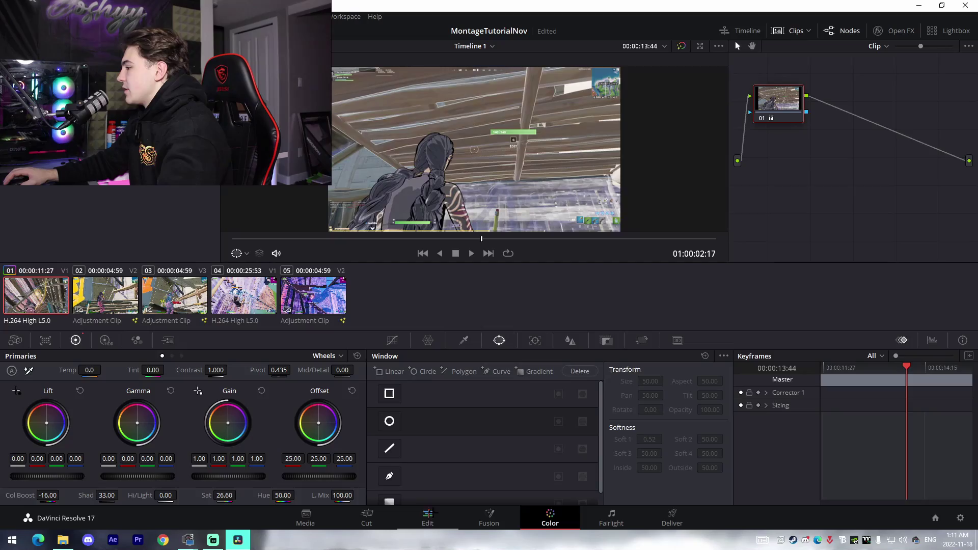
Play the edit timeline from near the start to check the graded clip, and save the project.
{"action": "left_click", "coordinate": [433, 512]}
{"action": "left_click_drag", "start_coordinate": [408, 336], "coordinate": [375, 336]}
{"action": "key", "text": "space"}
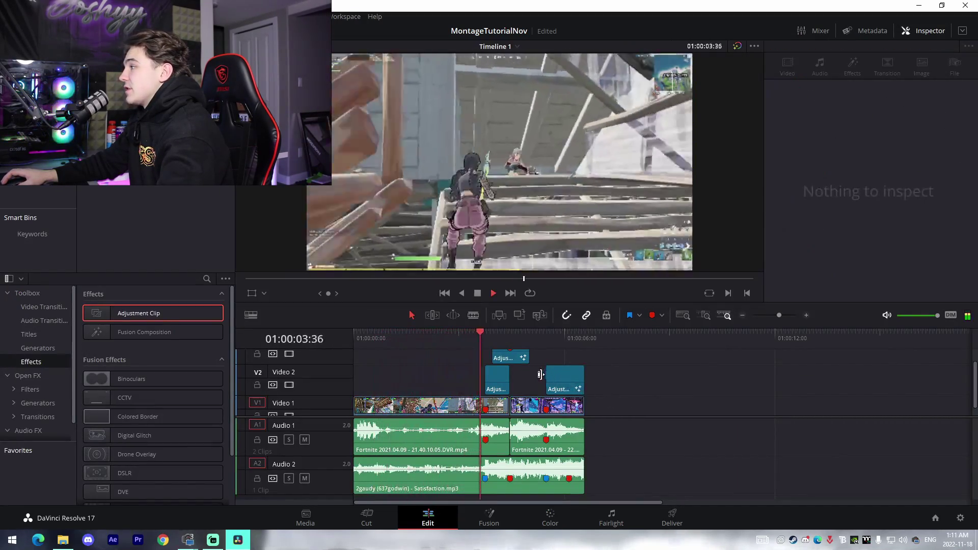
{"action": "key", "text": "space"}
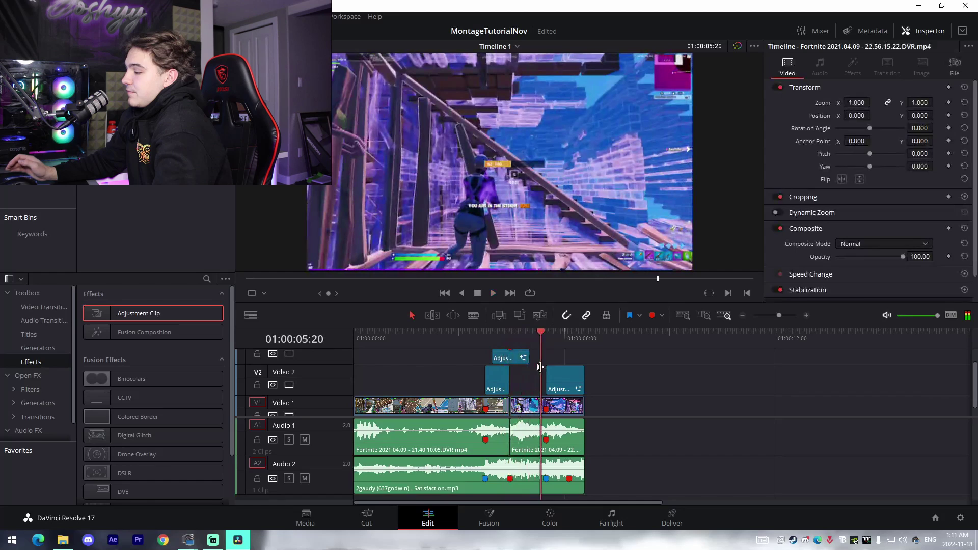
{"action": "key", "text": "ctrl+s"}
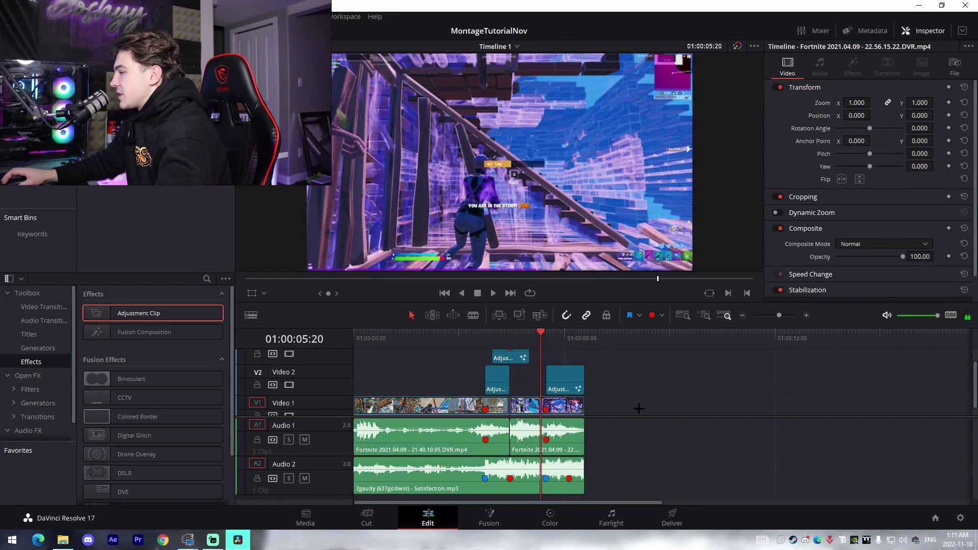
Select the CameraShake1, CameraShake1_1 and Glow1 nodes together for copying in the first Video 2 adjustment clip's Fusion composition.
{"action": "left_click", "coordinate": [486, 343]}
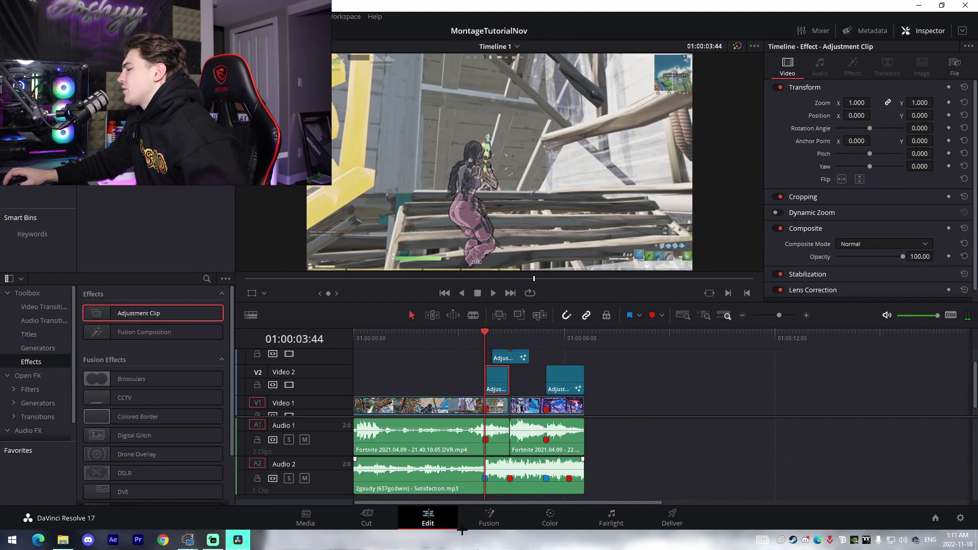
{"action": "left_click", "coordinate": [487, 516]}
{"action": "left_click", "coordinate": [429, 516]}
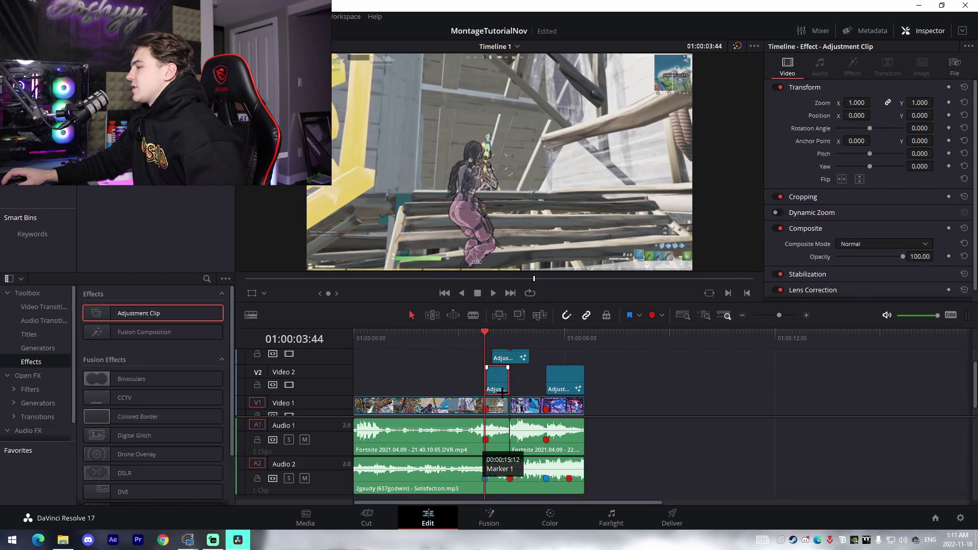
{"action": "mouse_move", "coordinate": [779, 314]}
{"action": "left_mouse_down"}
{"action": "mouse_move", "coordinate": [793, 314]}
{"action": "mouse_move", "coordinate": [777, 314]}
{"action": "left_mouse_up"}
{"action": "left_click", "coordinate": [699, 340]}
{"action": "left_click", "coordinate": [488, 517]}
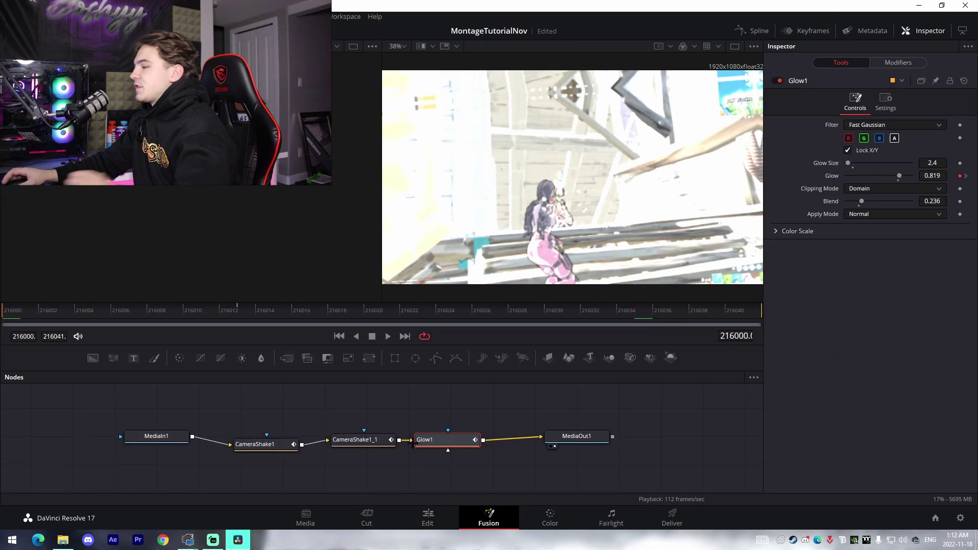
{"action": "left_click_drag", "start_coordinate": [495, 477], "coordinate": [255, 434]}
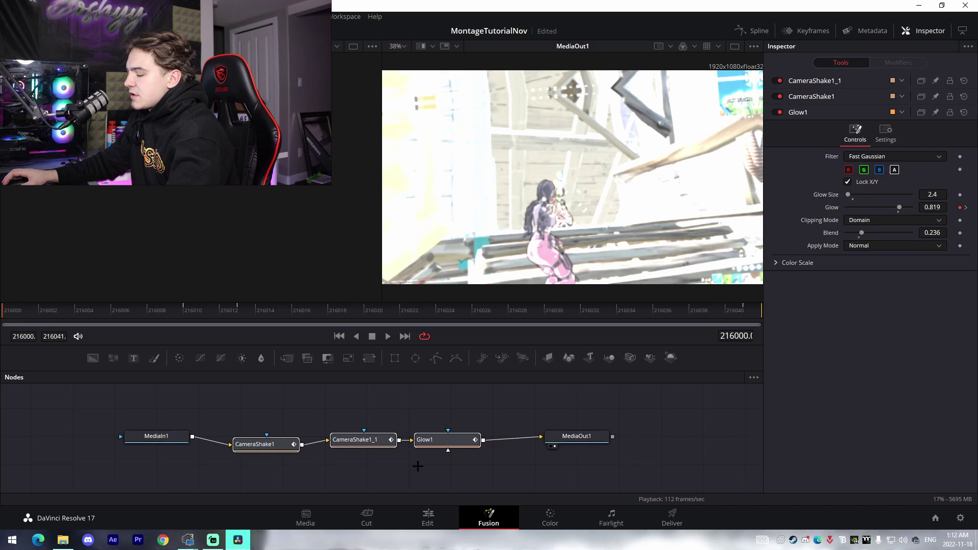
Replace the first adjustment clip on Video 2 with a new Adjustment Clip starting at 01:00:03:45.
{"action": "left_click", "coordinate": [426, 516]}
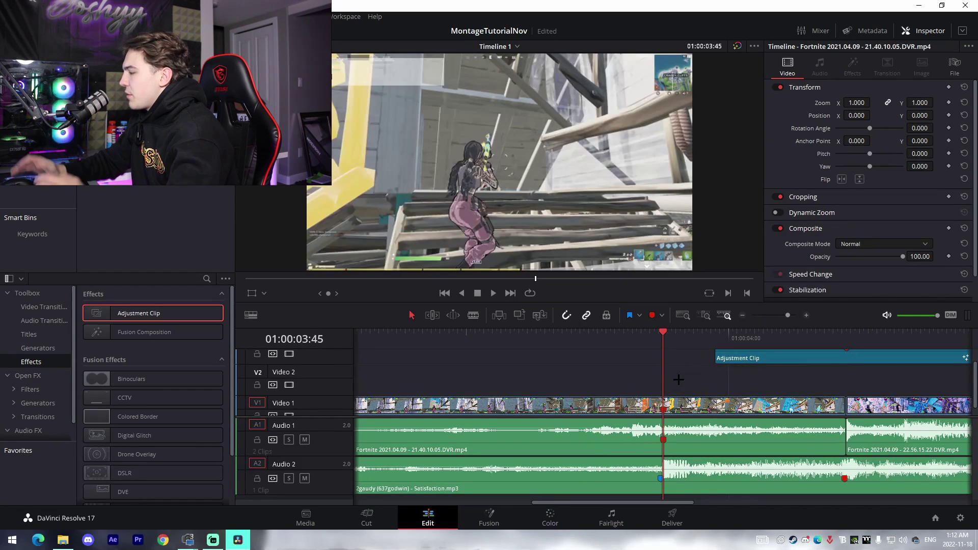
{"action": "left_click_drag", "start_coordinate": [139, 313], "coordinate": [372, 367]}
{"action": "left_click_drag", "start_coordinate": [787, 315], "coordinate": [782, 316]}
{"action": "key", "text": "ctrl+z"}
{"action": "left_click_drag", "start_coordinate": [139, 313], "coordinate": [662, 383]}
Cut the new Video 2 adjustment clip to end with the Video 3 adjustment clip, and delete the leftover pieces.
{"action": "key", "text": "b"}
{"action": "left_click", "coordinate": [928, 389]}
{"action": "left_click", "coordinate": [955, 388]}
{"action": "key", "text": "a"}
{"action": "left_click", "coordinate": [939, 386]}
{"action": "key", "text": "BackSpace"}
{"action": "left_click", "coordinate": [959, 386]}
{"action": "key", "text": "BackSpace"}
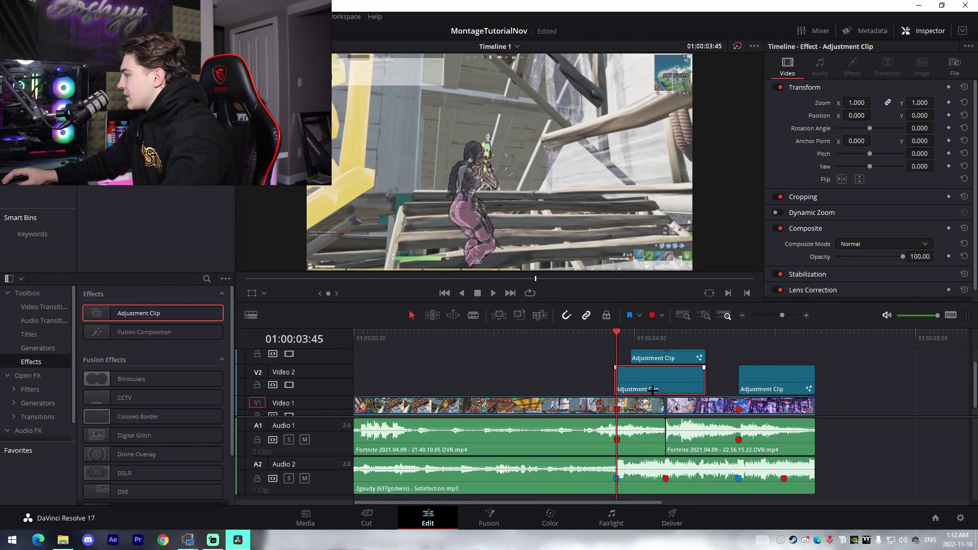
Paste the CameraShake1, CameraShake1_1 and Glow1 nodes into the new adjustment clip's Fusion composition and connect them between MediaIn1 and MediaOut1.
{"action": "left_click_drag", "start_coordinate": [782, 315], "coordinate": [789, 315]}
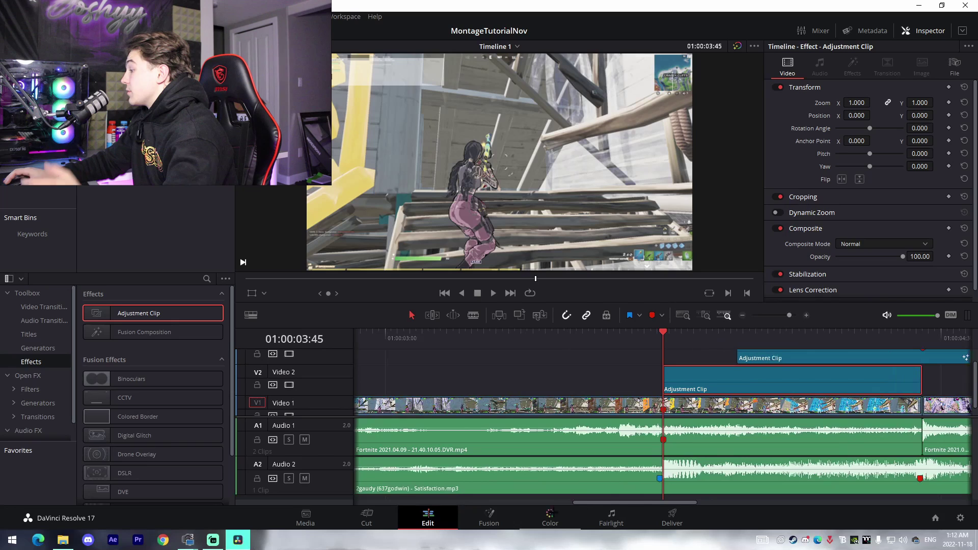
{"action": "left_click", "coordinate": [489, 518]}
{"action": "key", "text": "ctrl+v"}
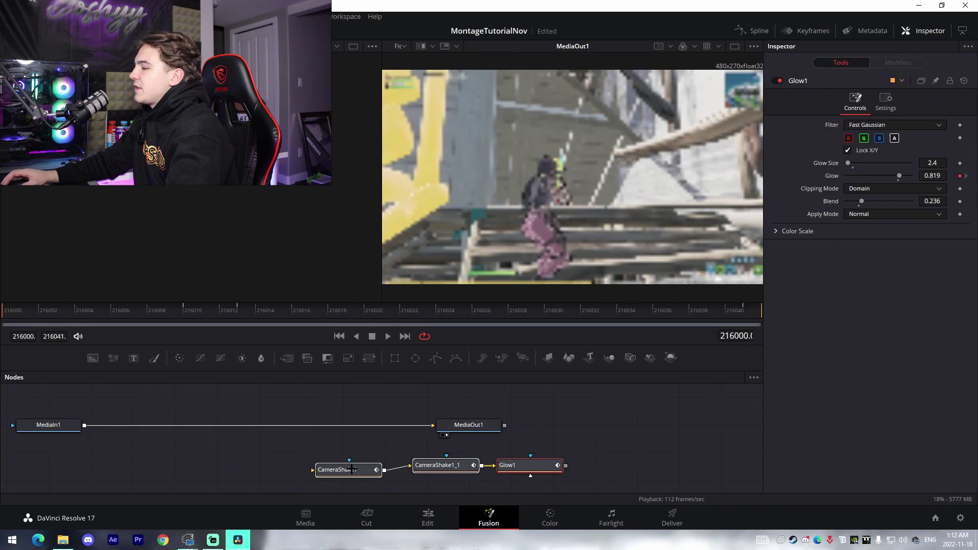
{"action": "left_click_drag", "start_coordinate": [352, 471], "coordinate": [185, 446]}
{"action": "left_click_drag", "start_coordinate": [174, 426], "coordinate": [144, 446]}
{"action": "left_click_drag", "start_coordinate": [395, 442], "coordinate": [432, 425]}
{"action": "left_click", "coordinate": [261, 420]}
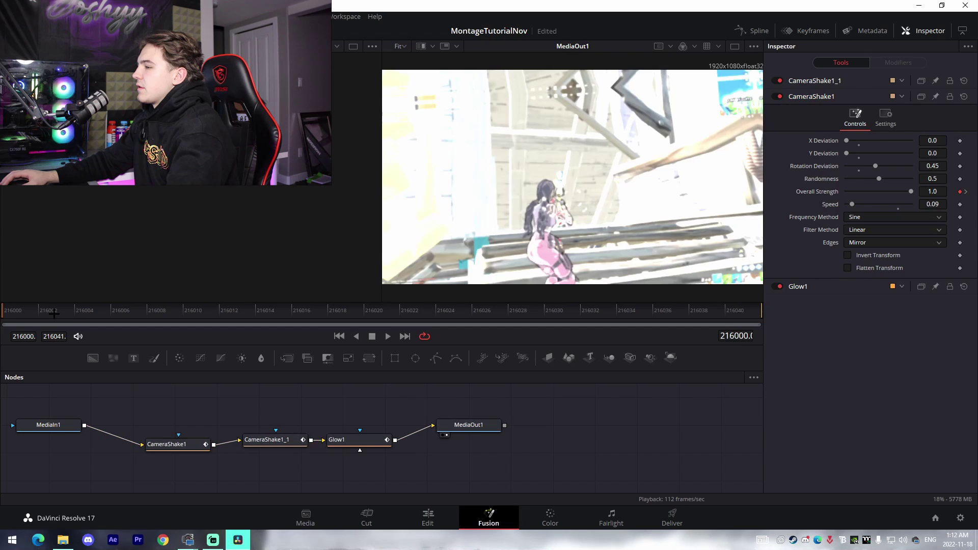
Scrub through the Fusion composition to check the pasted effects, and return to the edit timeline at 01:00:03:42.
{"action": "left_click_drag", "start_coordinate": [54, 314], "coordinate": [582, 312]}
{"action": "left_click", "coordinate": [428, 518]}
{"action": "left_click", "coordinate": [643, 339]}
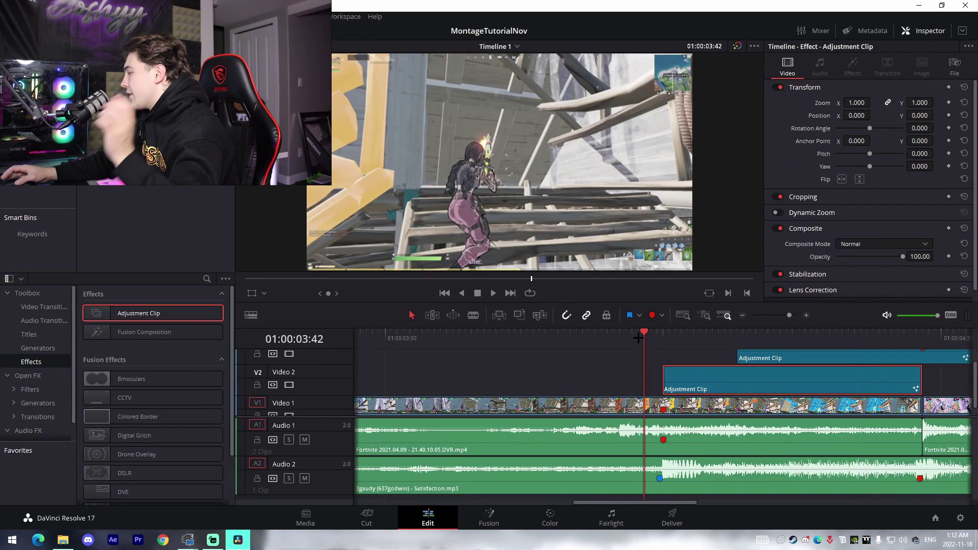
{"action": "left_click_drag", "start_coordinate": [789, 315], "coordinate": [778, 316]}
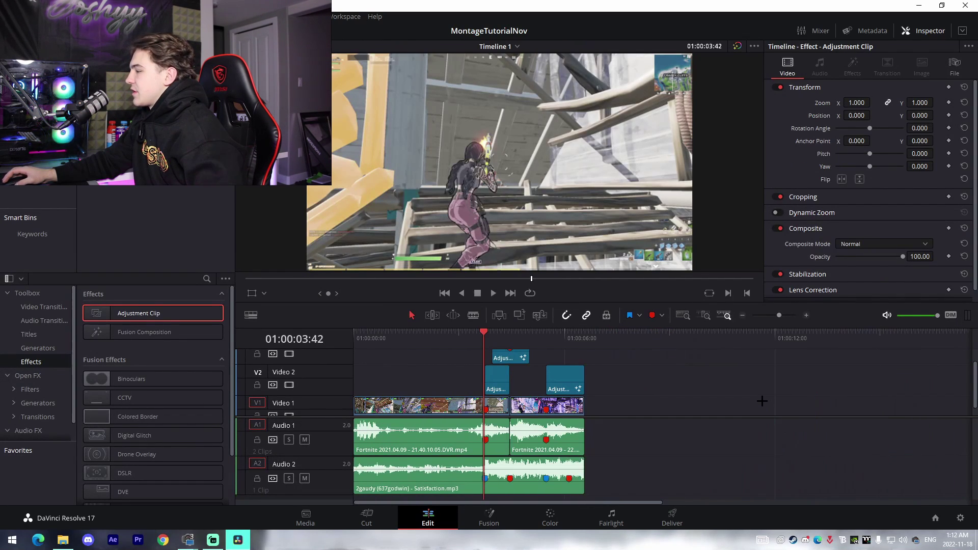
{"action": "left_click", "coordinate": [762, 401]}
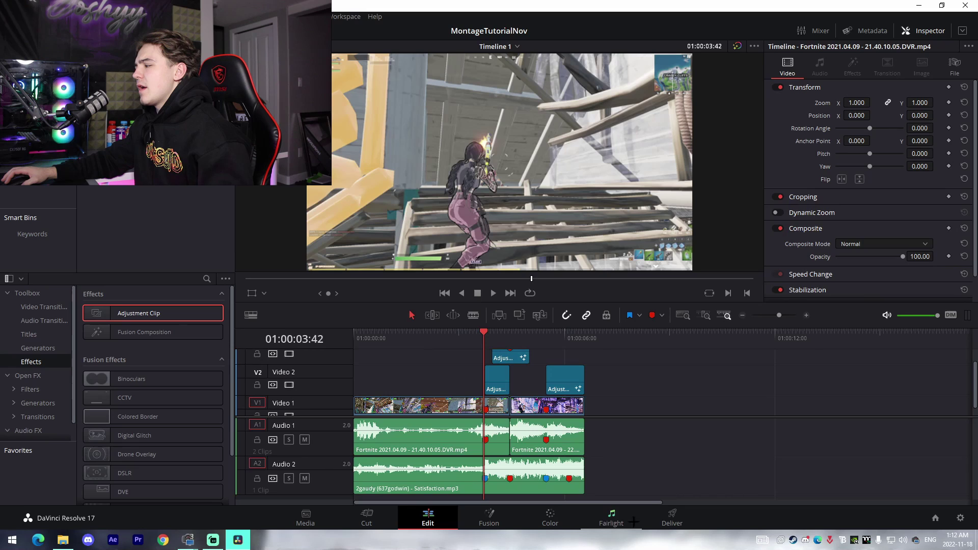
View the export settings on the Deliver page and return to the edit timeline.
{"action": "left_click", "coordinate": [672, 517]}
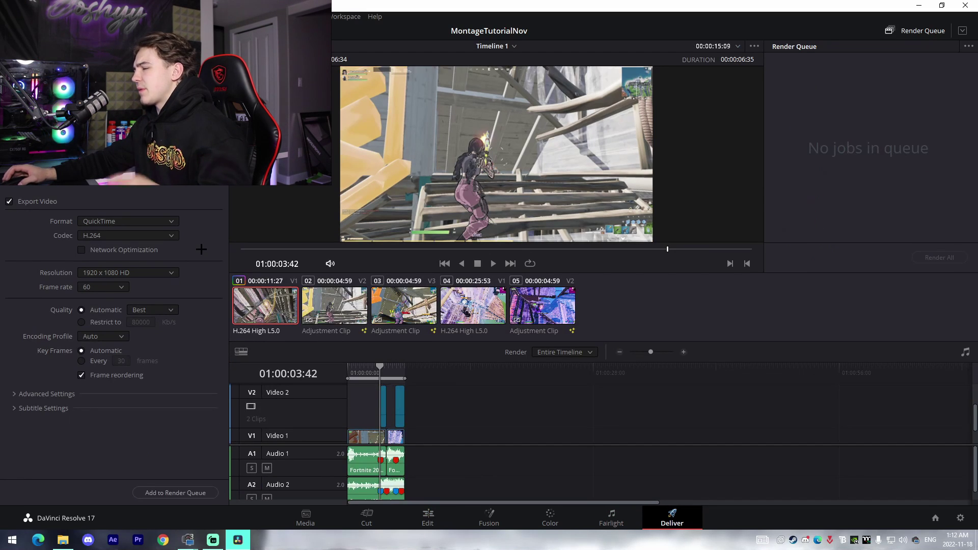
{"action": "left_click", "coordinate": [448, 511]}
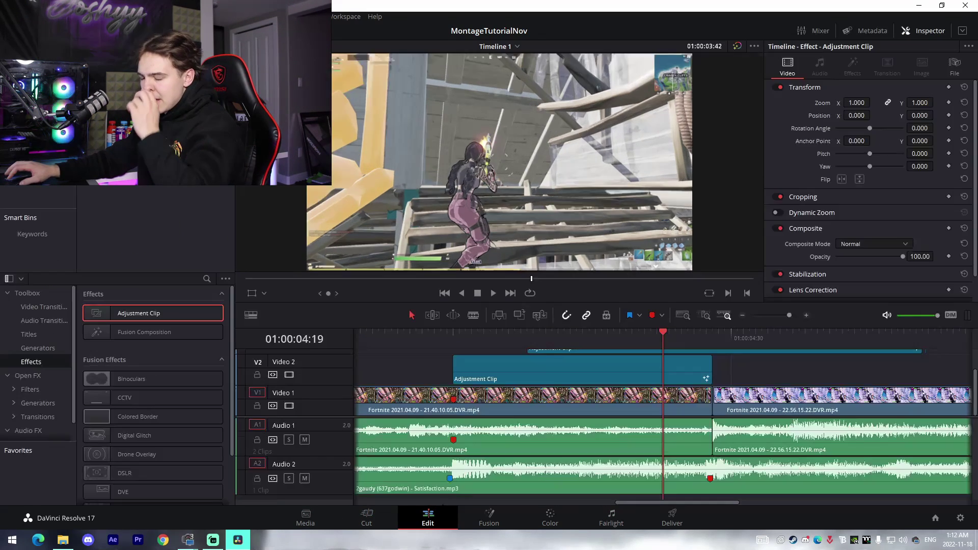